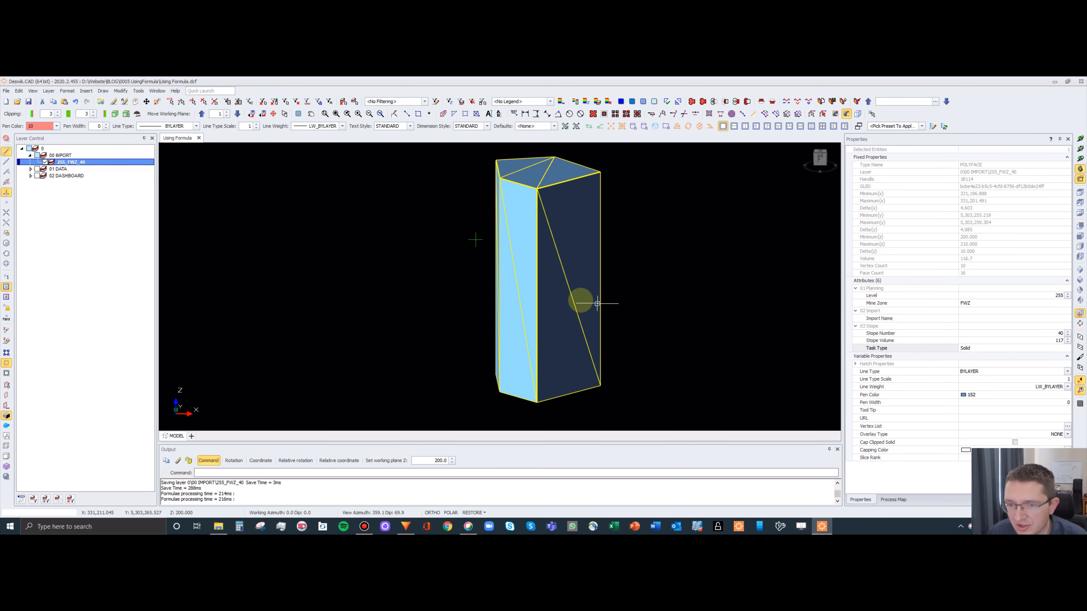
# Examine the planning and import attributes of the stope solid and the point on layer 255_FWZ_40.
pyautogui.click(451, 224)
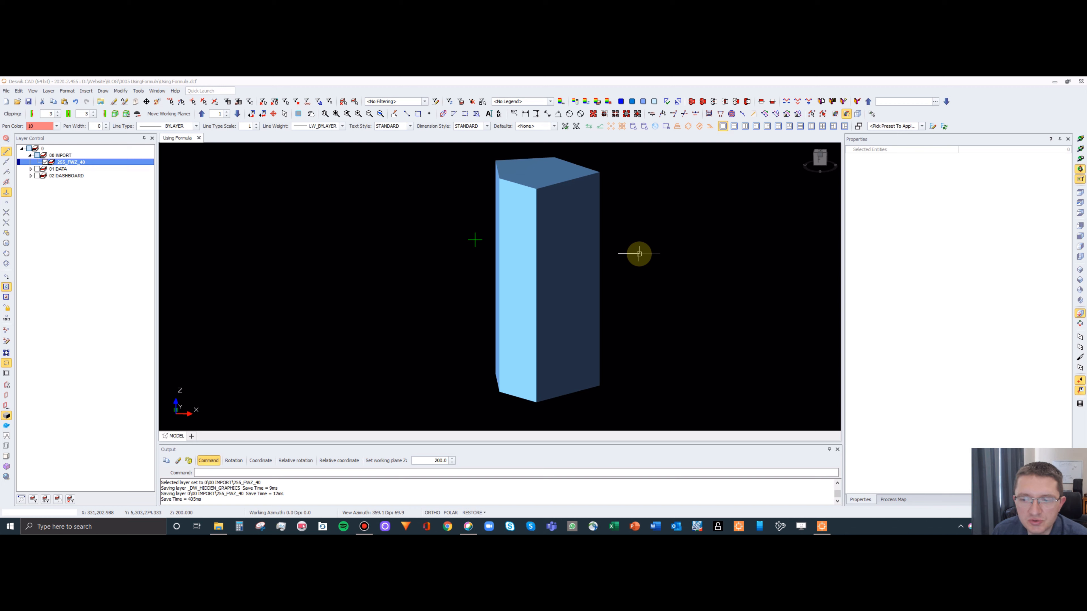
pyautogui.click(583, 253)
pyautogui.scroll(1, 477, 240)
pyautogui.scroll(-1, 481, 238)
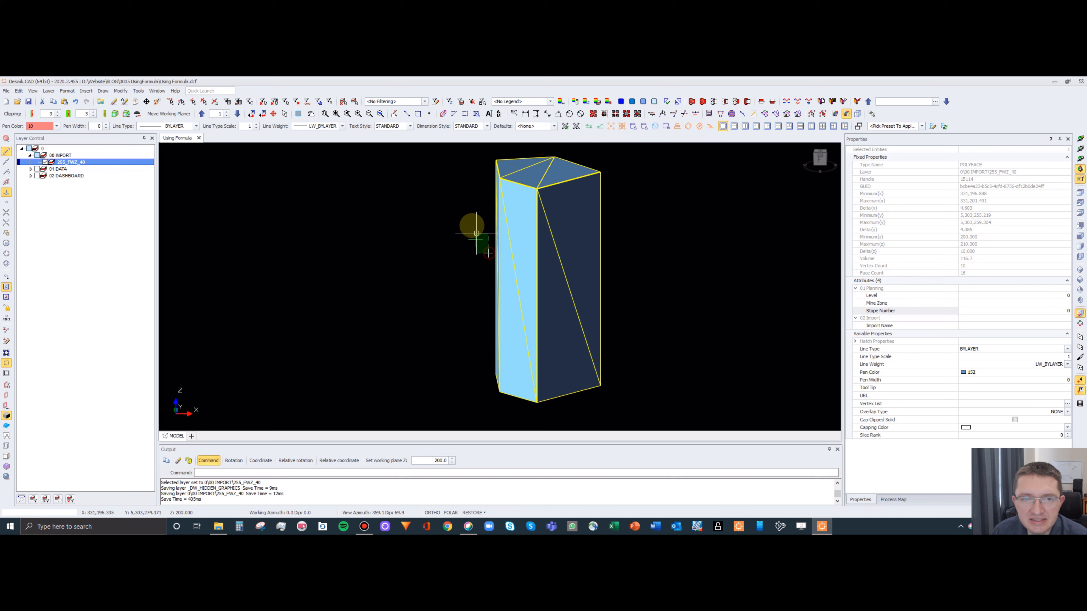
pyautogui.click(477, 234)
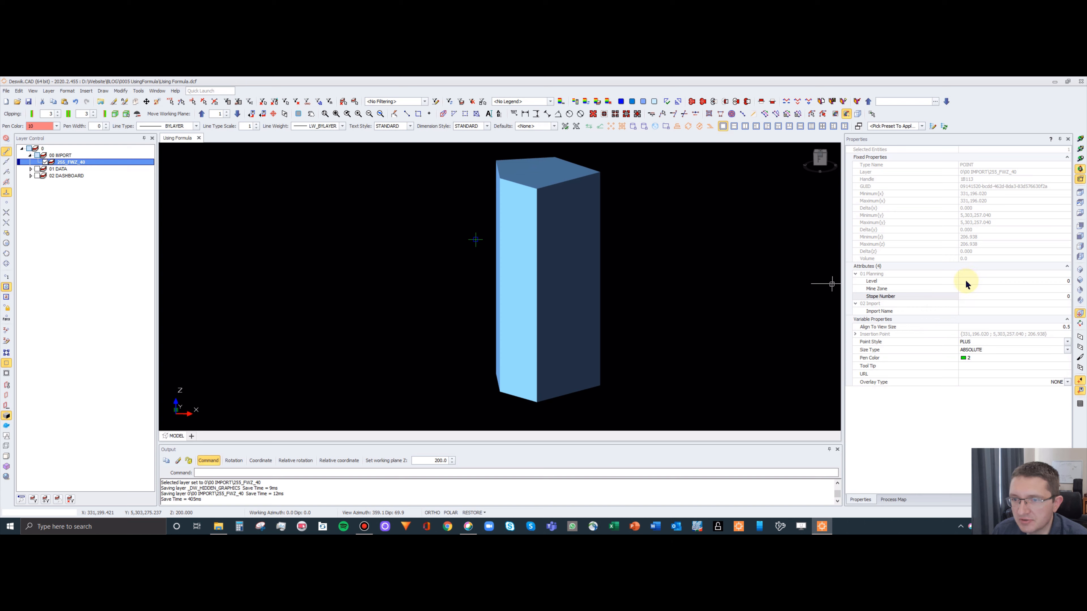
pyautogui.click(511, 190)
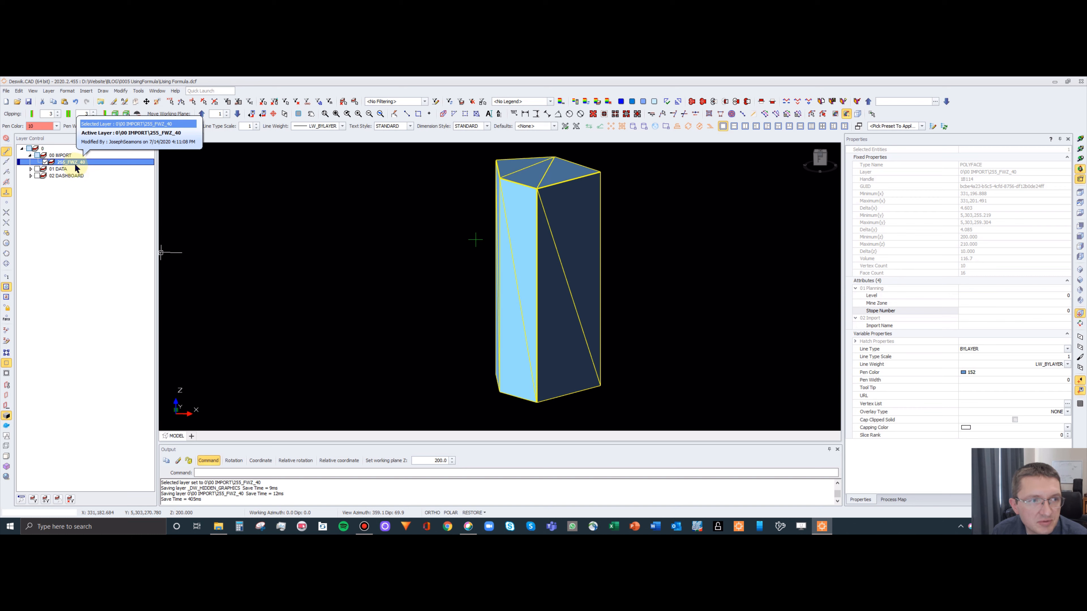
pyautogui.click(877, 303)
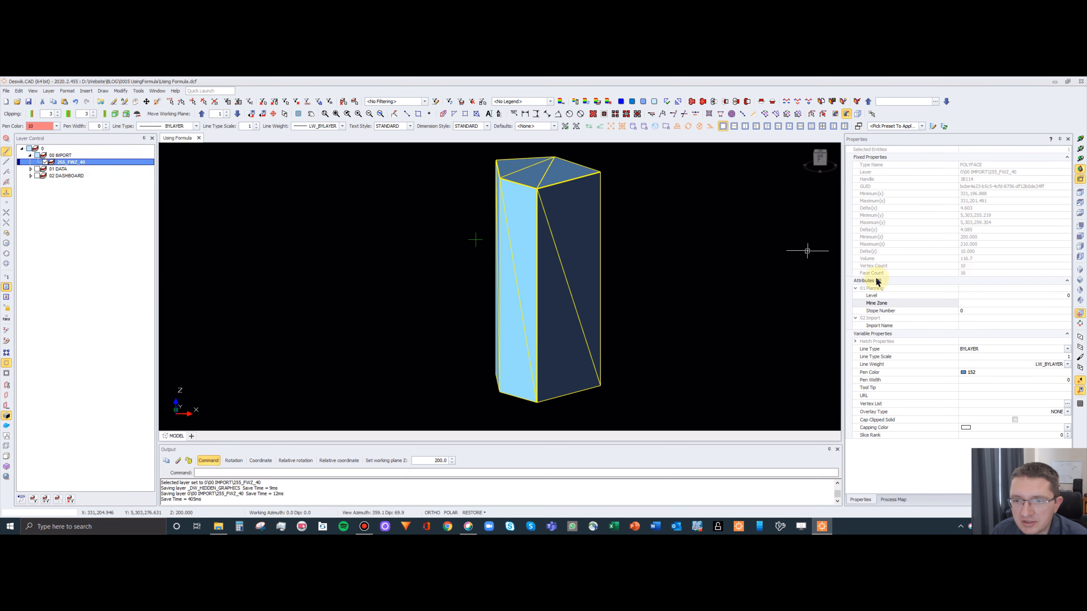
pyautogui.click(882, 311)
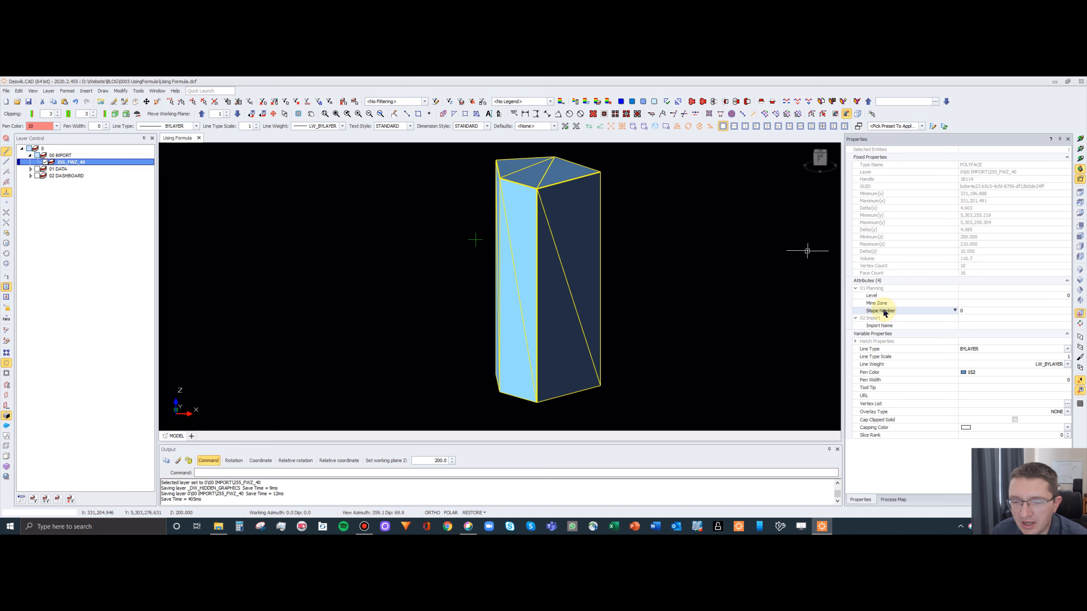
pyautogui.moveTo(82, 167)
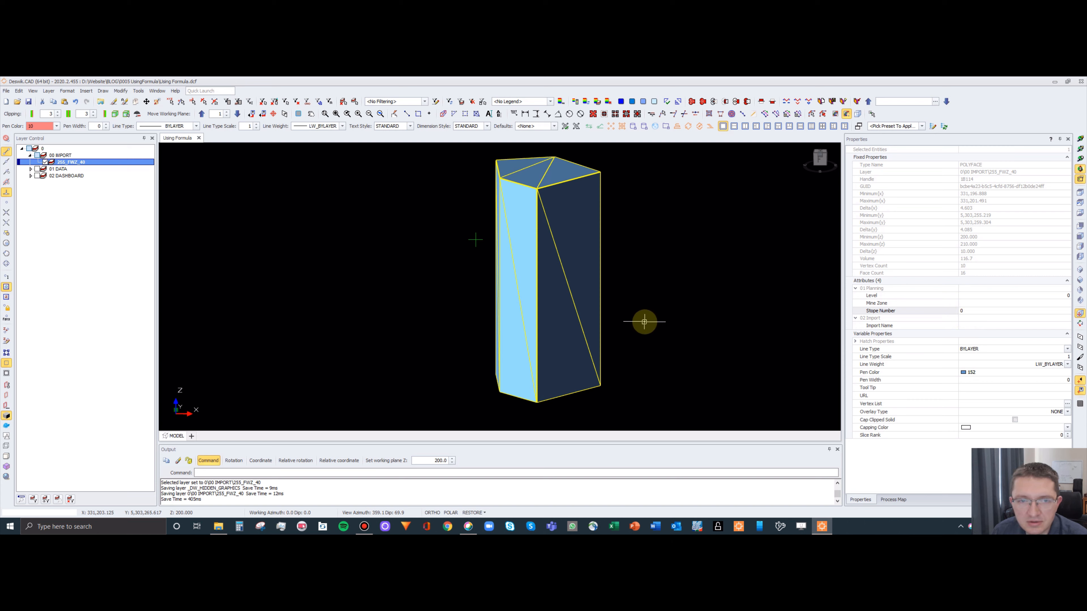
# Select both the solid and the point, and open the tool that sets their attributes using a formula.
pyautogui.moveTo(712, 343)
pyautogui.mouseDown()
pyautogui.moveTo(689, 318)
pyautogui.moveTo(338, 144)
pyautogui.mouseUp()
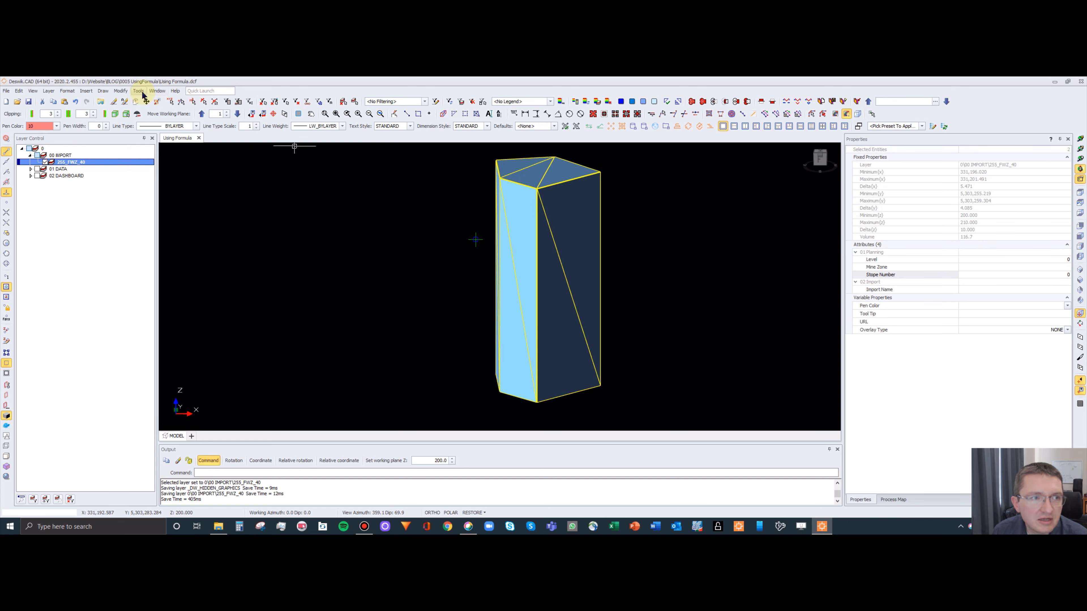
pyautogui.click(121, 90)
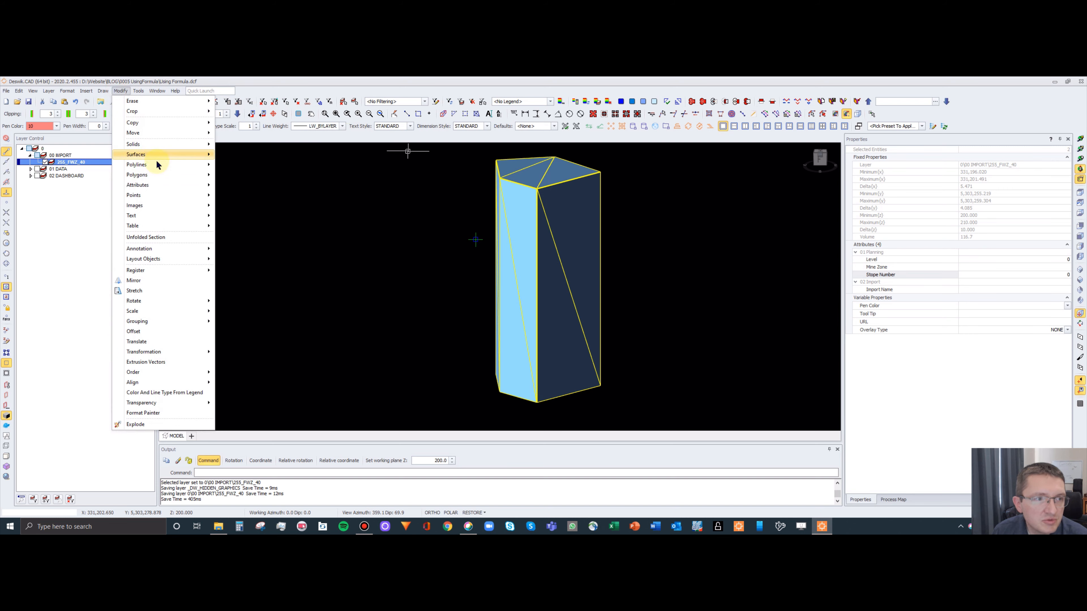
pyautogui.moveTo(155, 184)
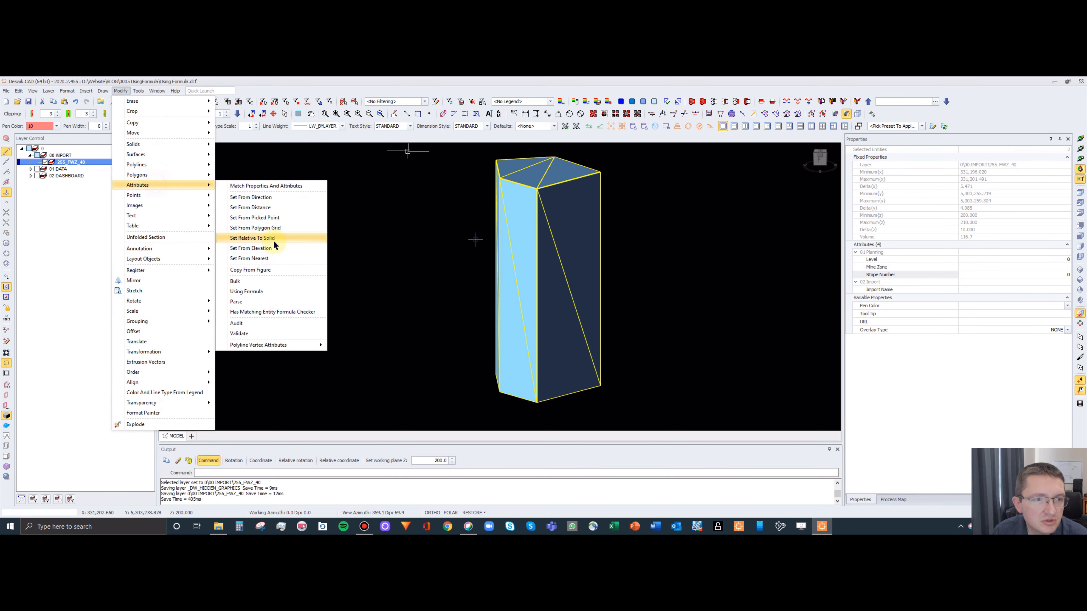
pyautogui.click(259, 291)
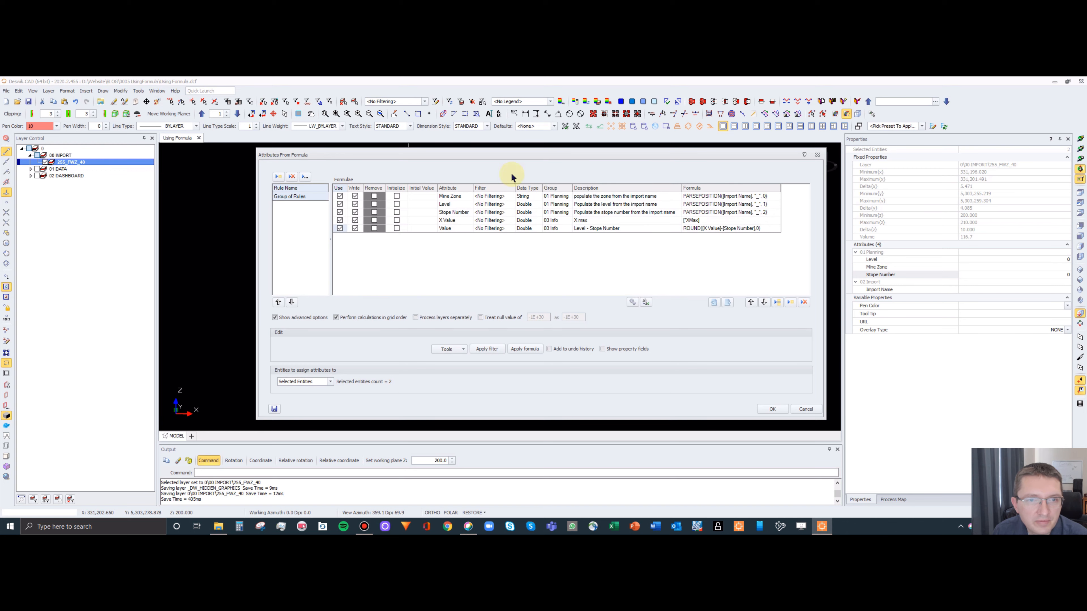
pyautogui.moveTo(524, 154); pyautogui.dragTo(505, 184)
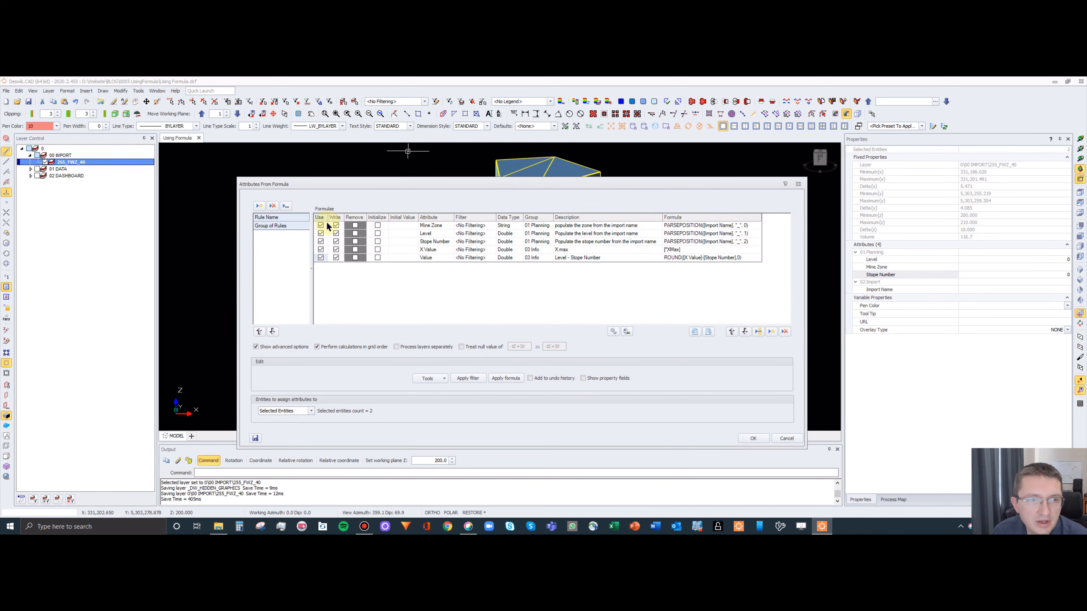
# Replace the existing rule group with a new one named "Group of Rule 1".
pyautogui.click(272, 206)
pyautogui.click(259, 205)
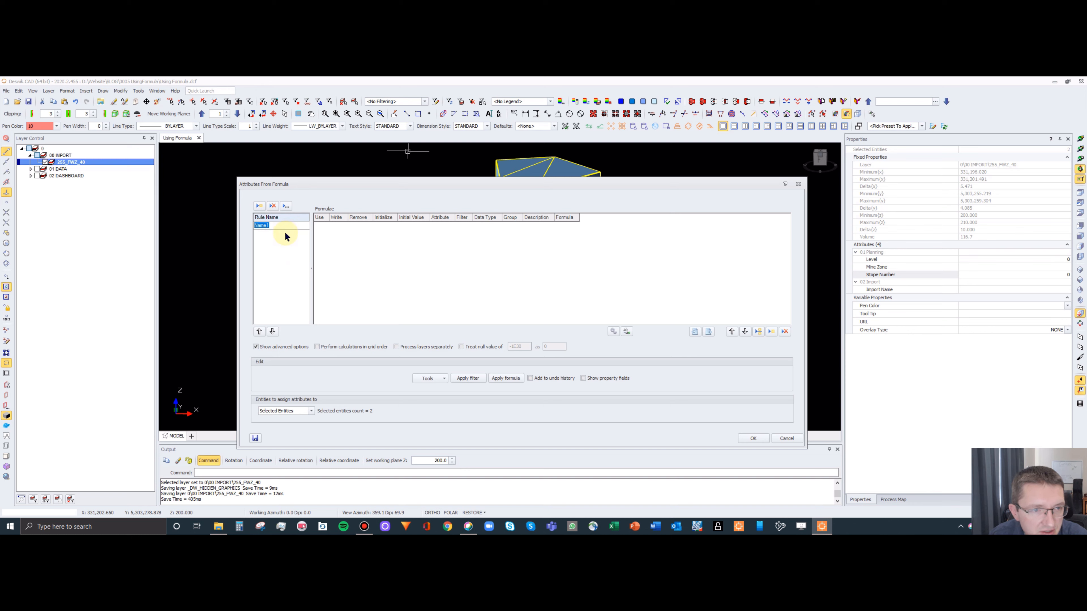
pyautogui.write('Group of Rule 1')
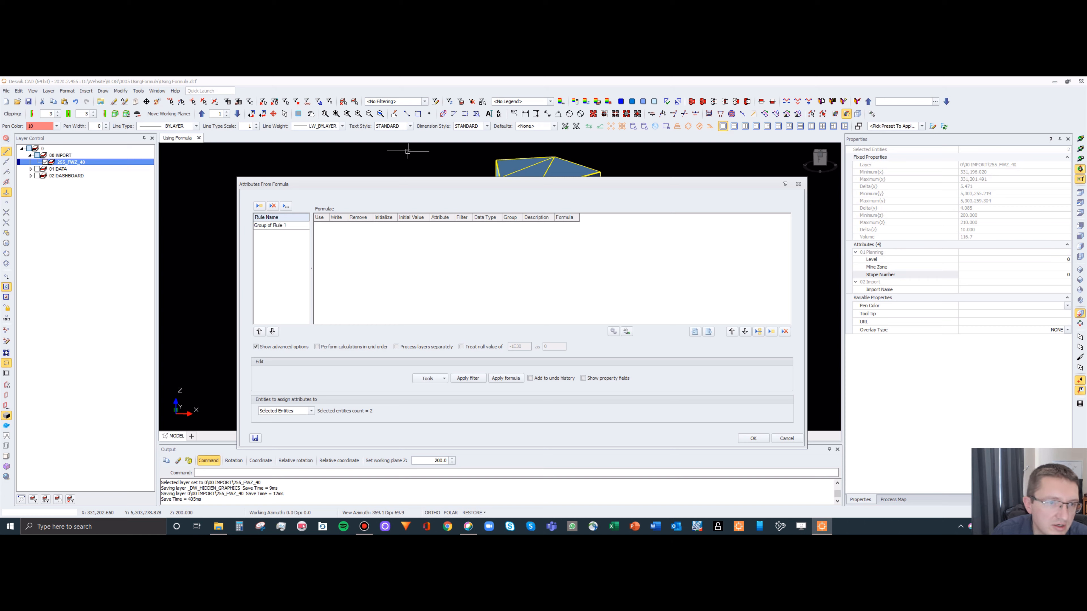
pyautogui.click(364, 264)
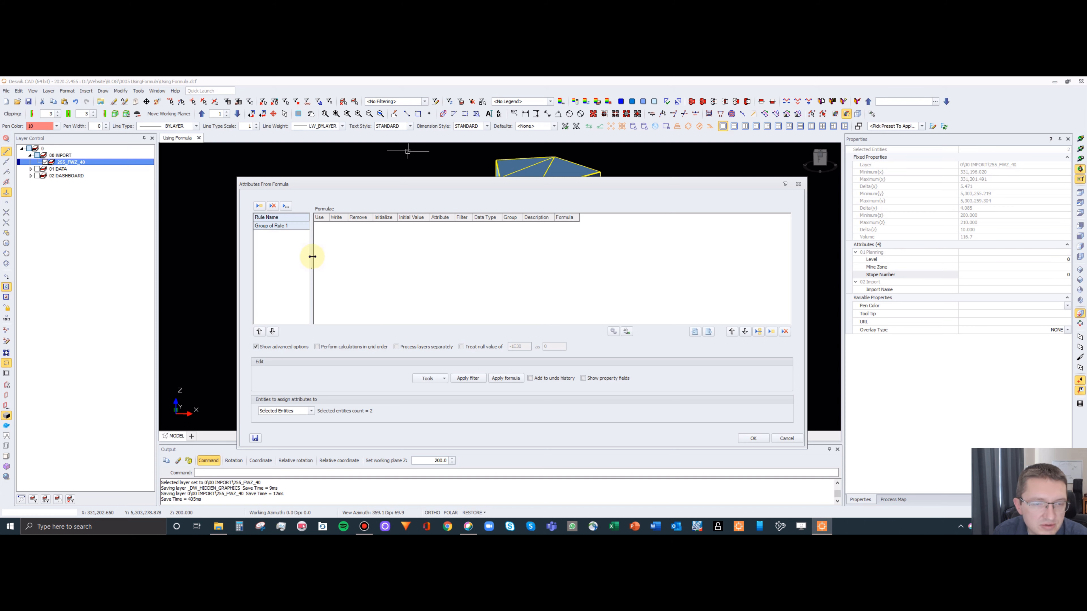
# Add a formula row to Group of Rule 1 for the Level attribute with the Integer data type.
pyautogui.click(771, 331)
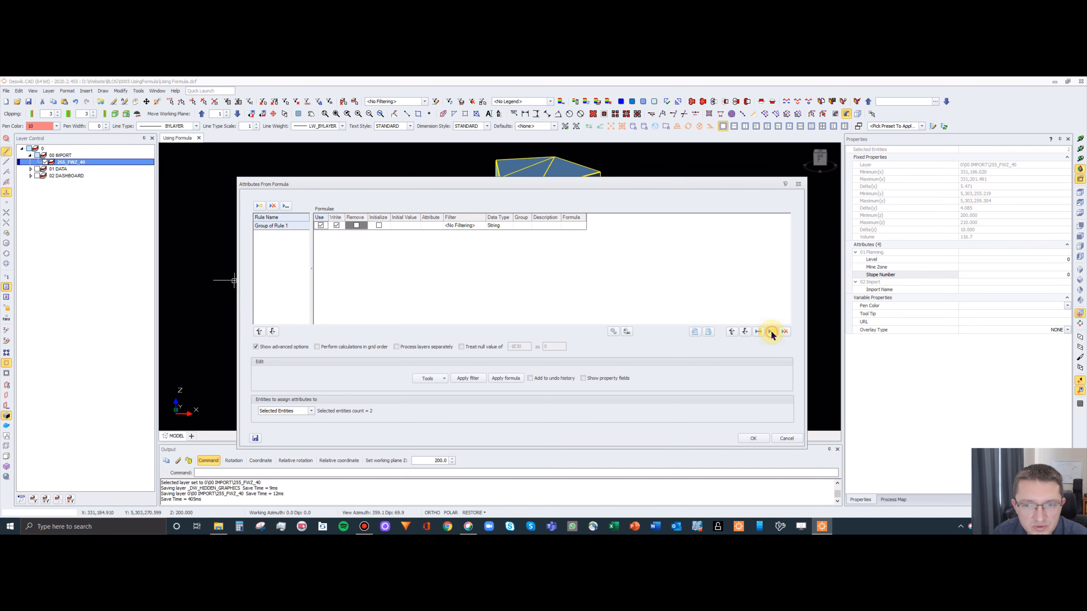
pyautogui.click(400, 223)
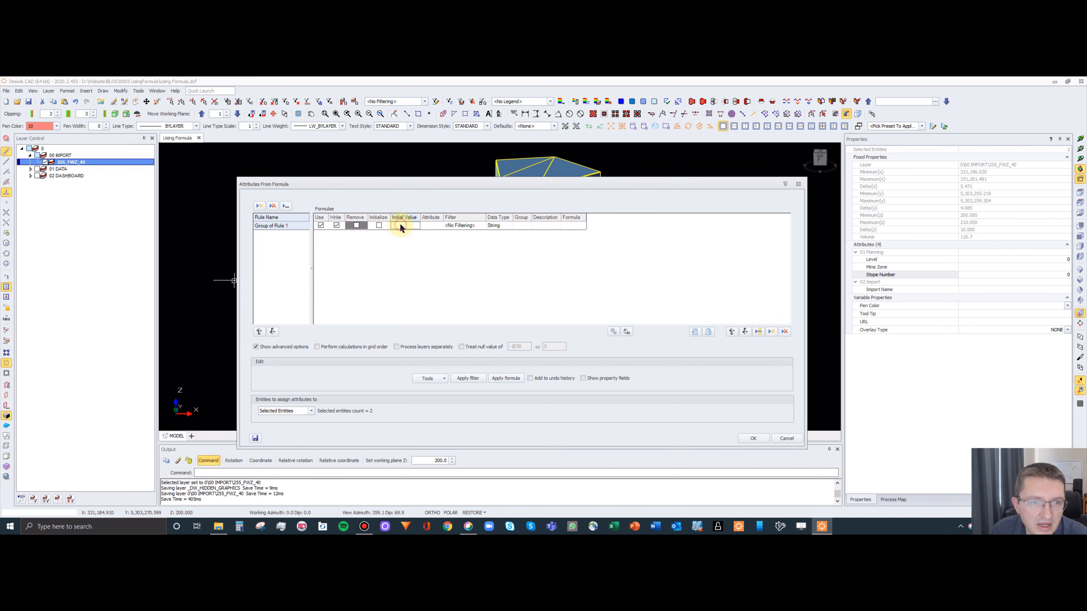
pyautogui.click(439, 225)
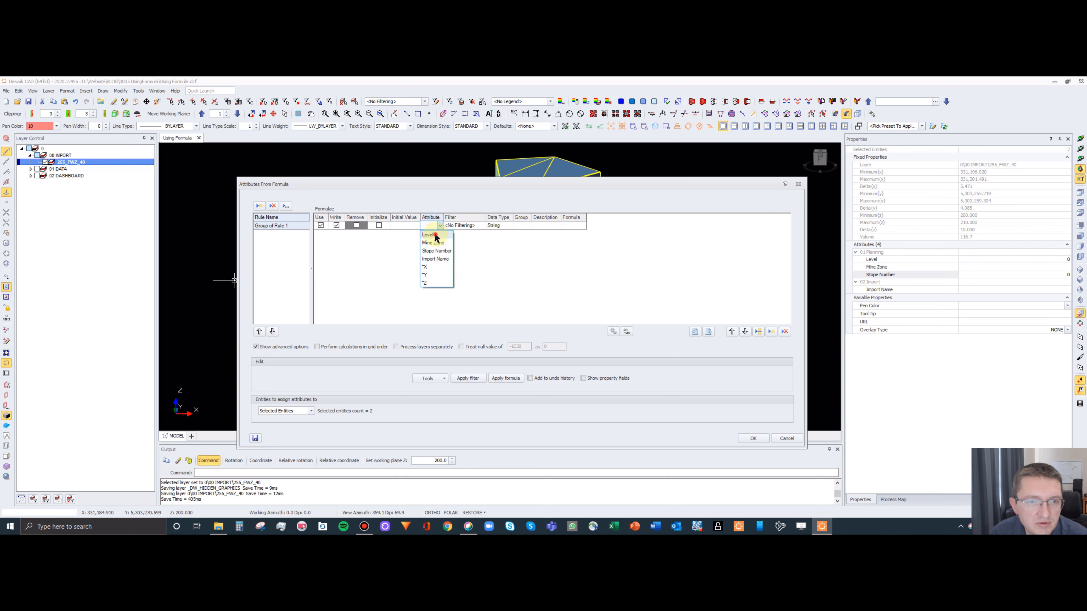
pyautogui.click(429, 236)
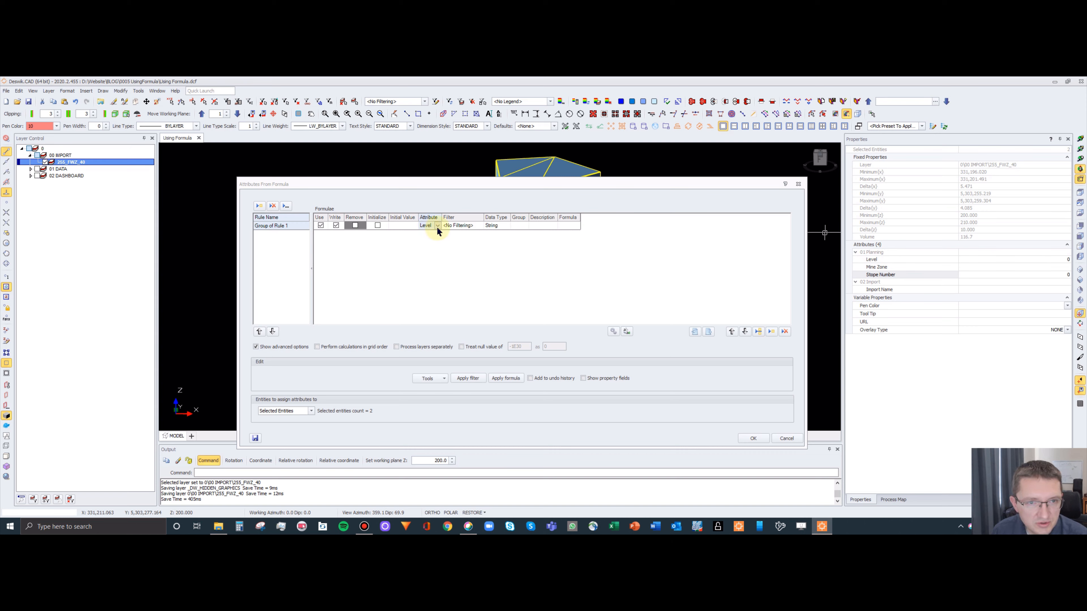
pyautogui.click(506, 225)
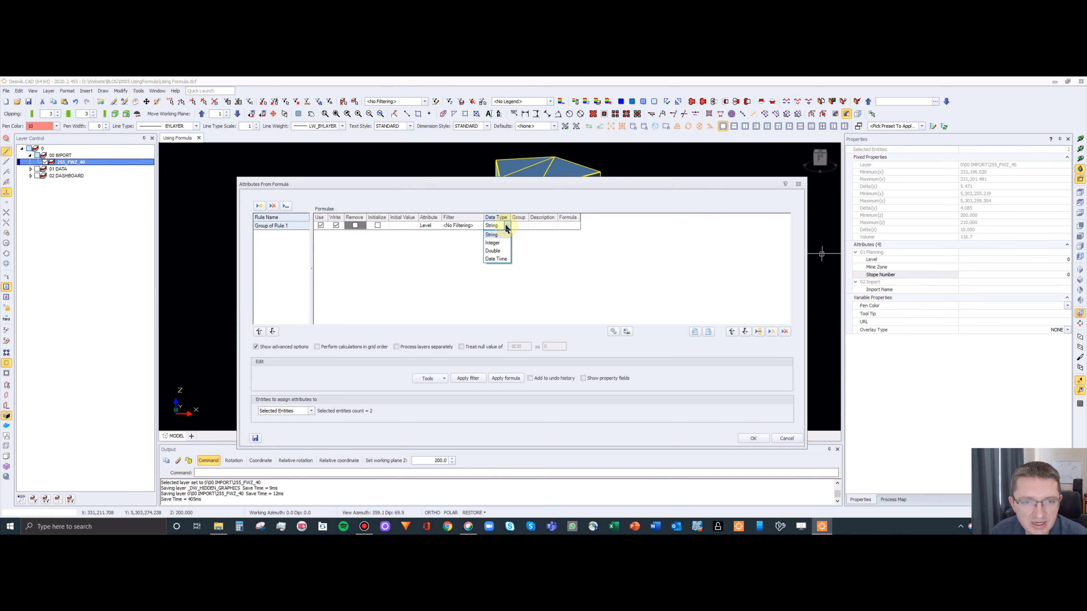
pyautogui.click(493, 242)
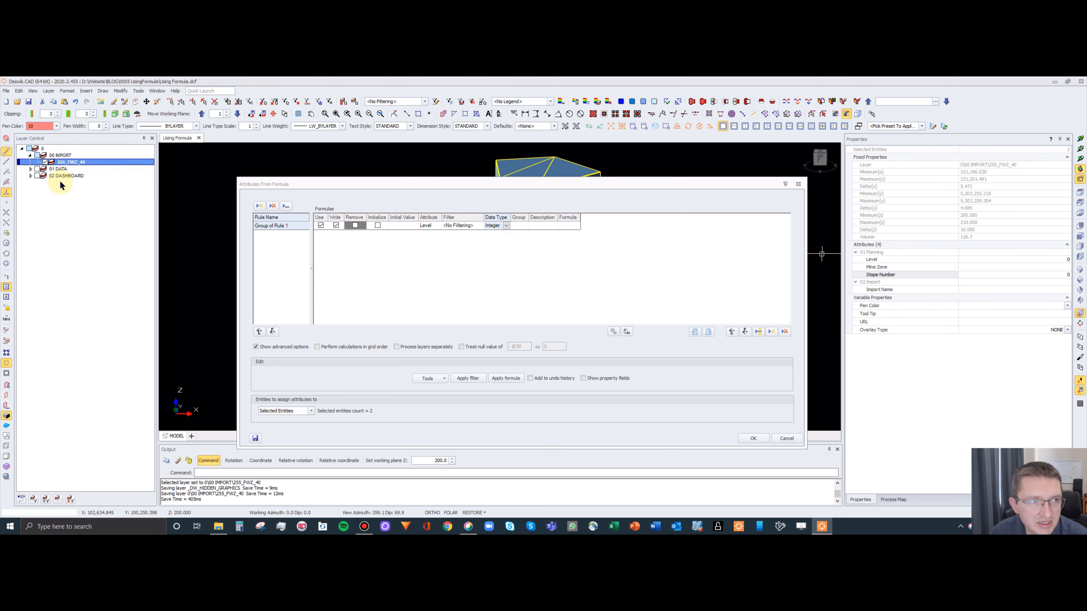
# Assign the Level formula row to the group "01 Planning" and give it the description "Populate Level".
pyautogui.click(528, 226)
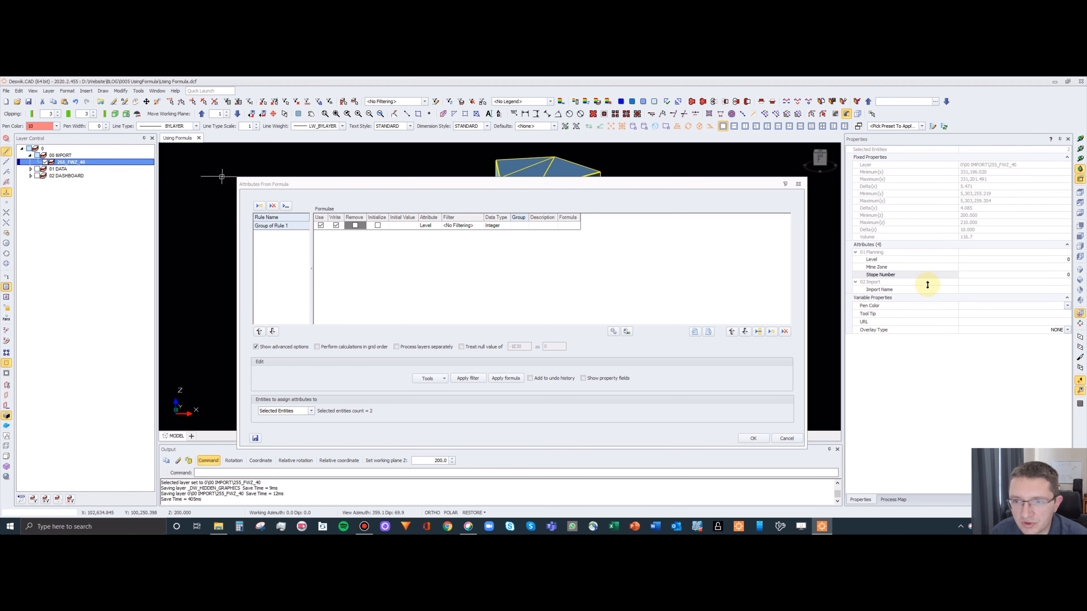
pyautogui.click(854, 253)
pyautogui.click(855, 252)
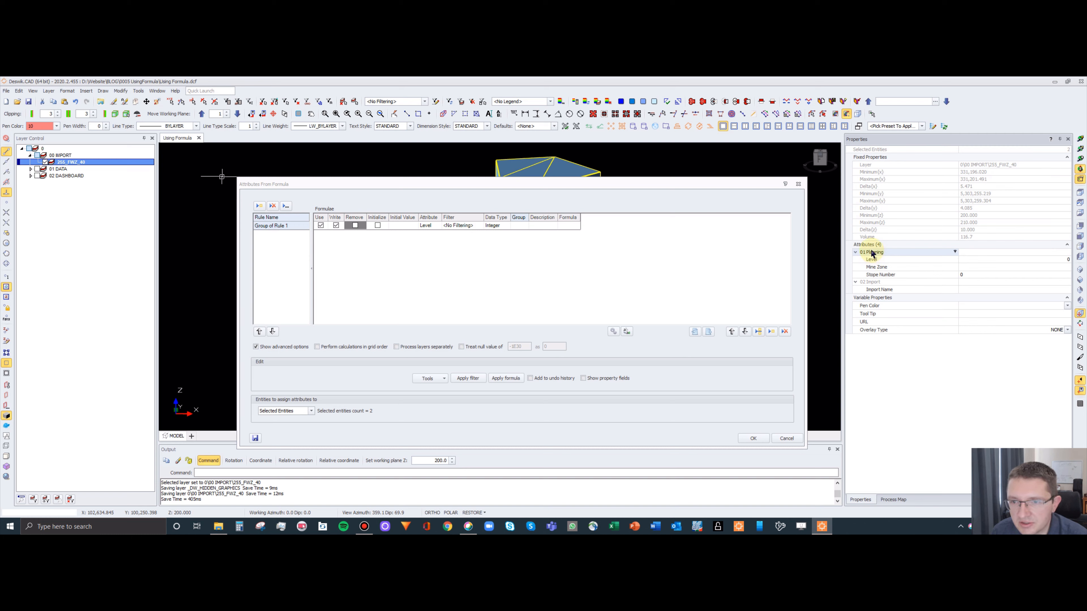
pyautogui.click(520, 226)
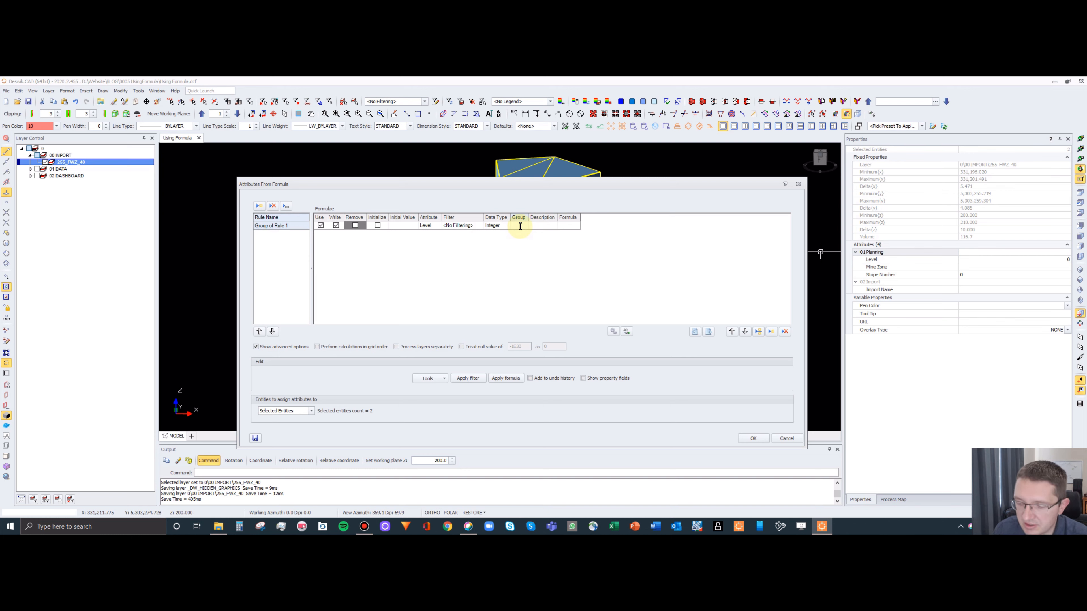
pyautogui.write('01 Plann')
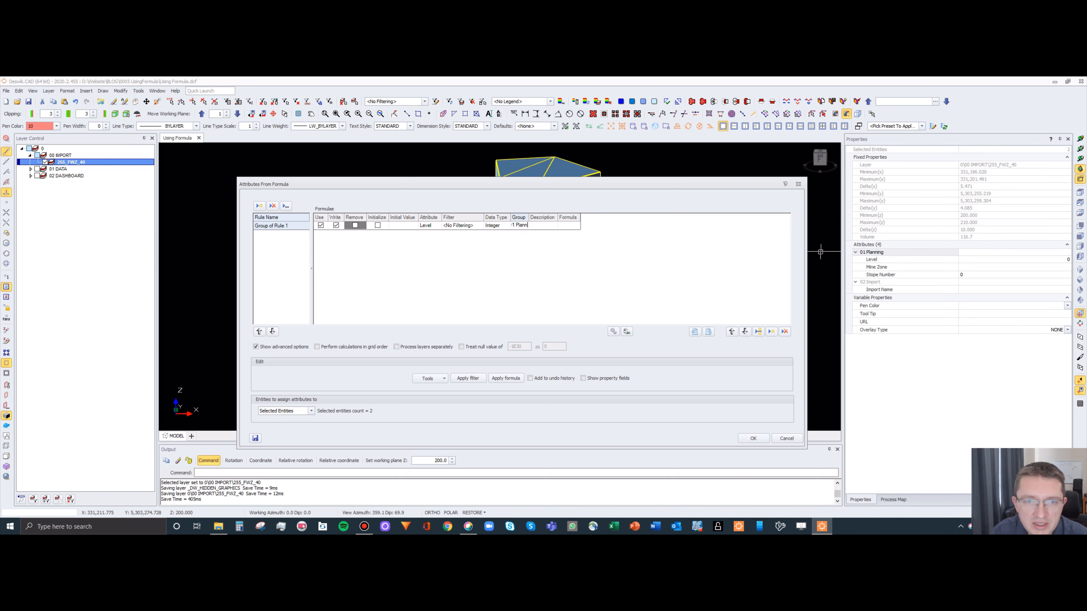
pyautogui.write('ing')
pyautogui.click(554, 225)
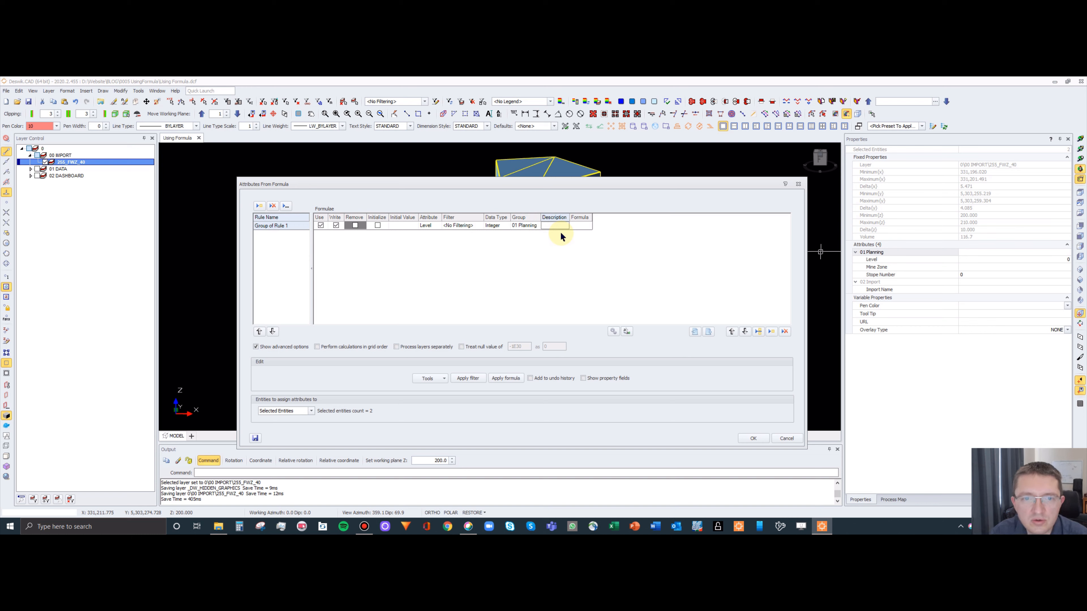
pyautogui.write('Populate')
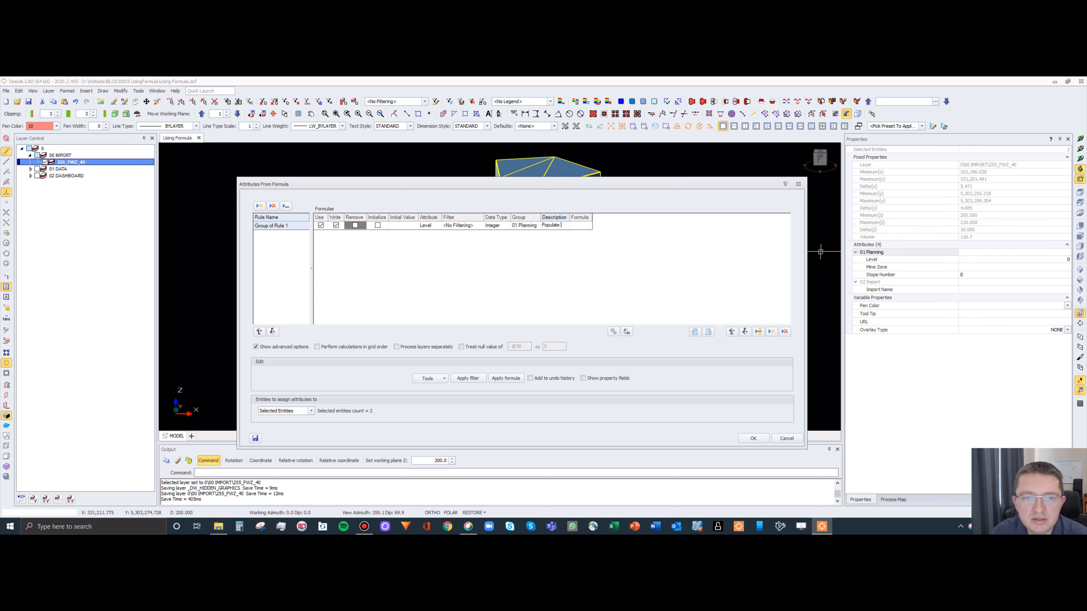
pyautogui.write(' Level')
pyautogui.click(561, 237)
# Open the formula builder for the Level row and look through the Planning, Import and Standard fields.
pyautogui.click(592, 226)
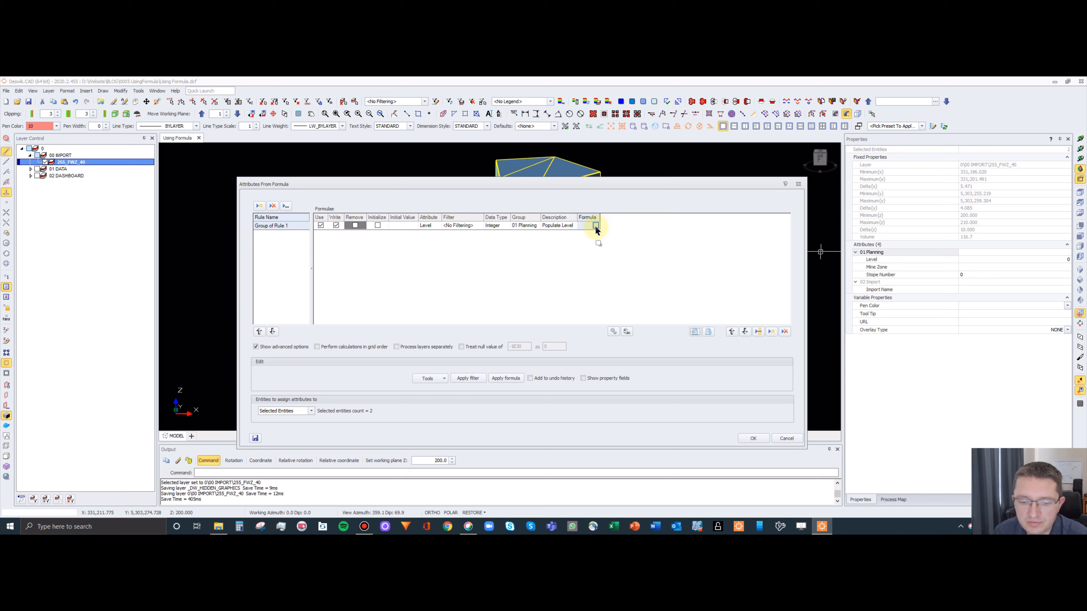
pyautogui.click(595, 226)
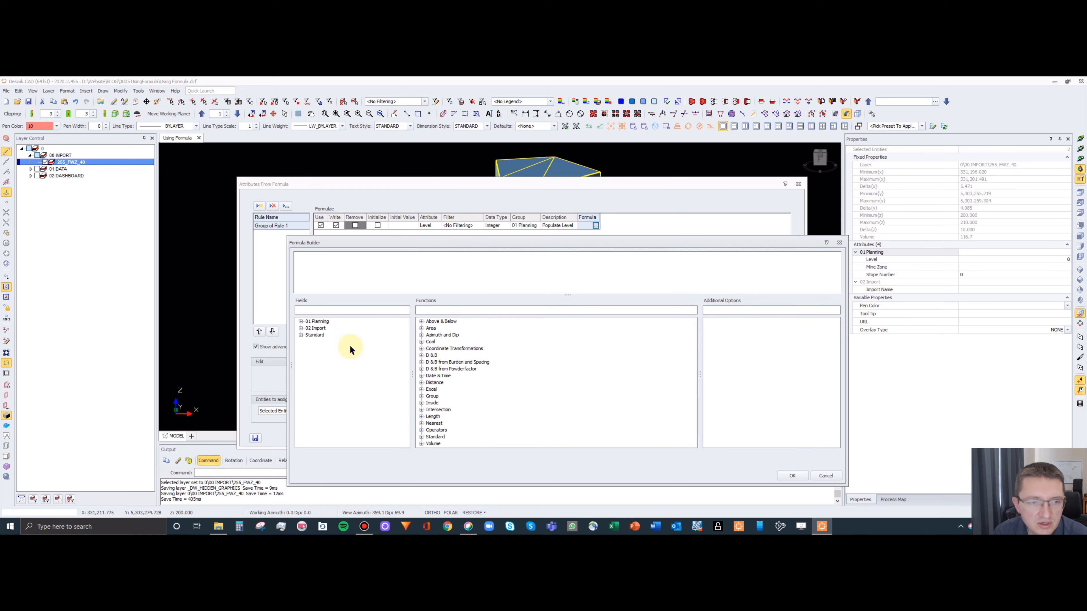
pyautogui.click(301, 322)
pyautogui.click(300, 348)
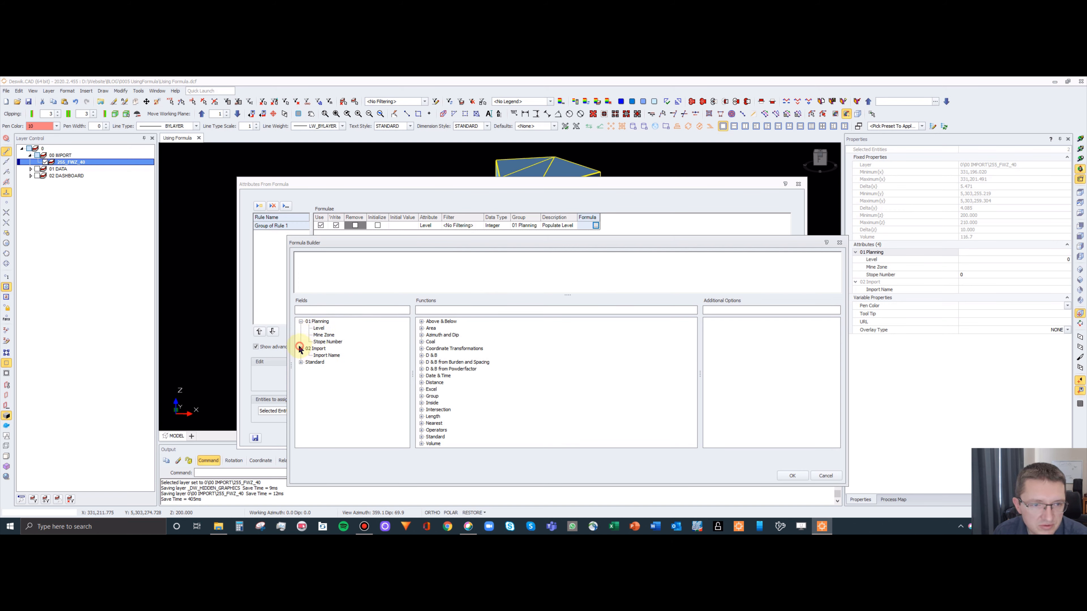
pyautogui.click(300, 362)
pyautogui.scroll(-5, 352, 371)
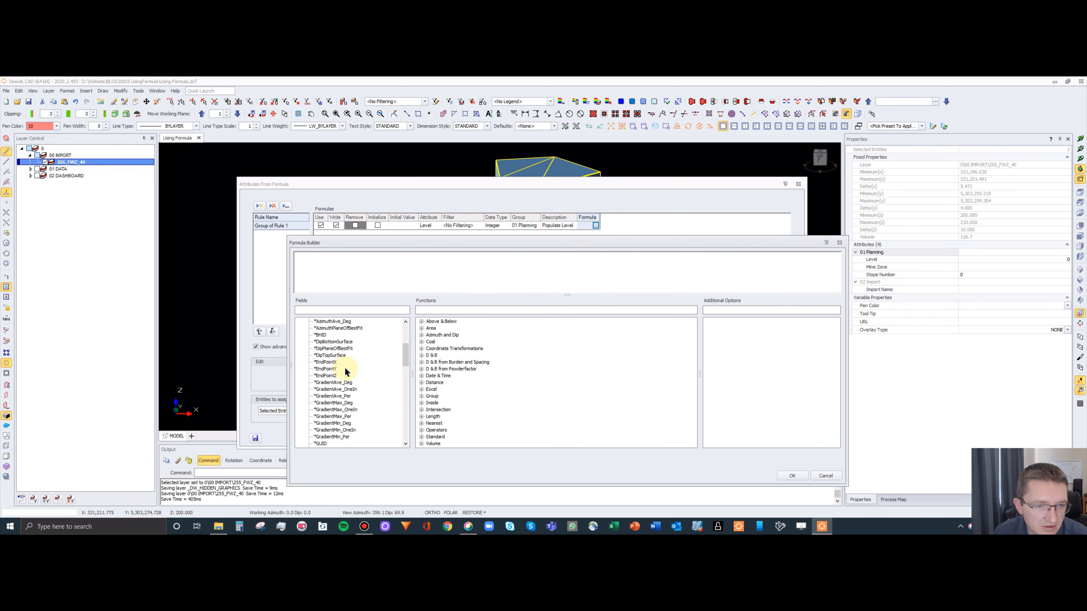
pyautogui.scroll(-15, 345, 372)
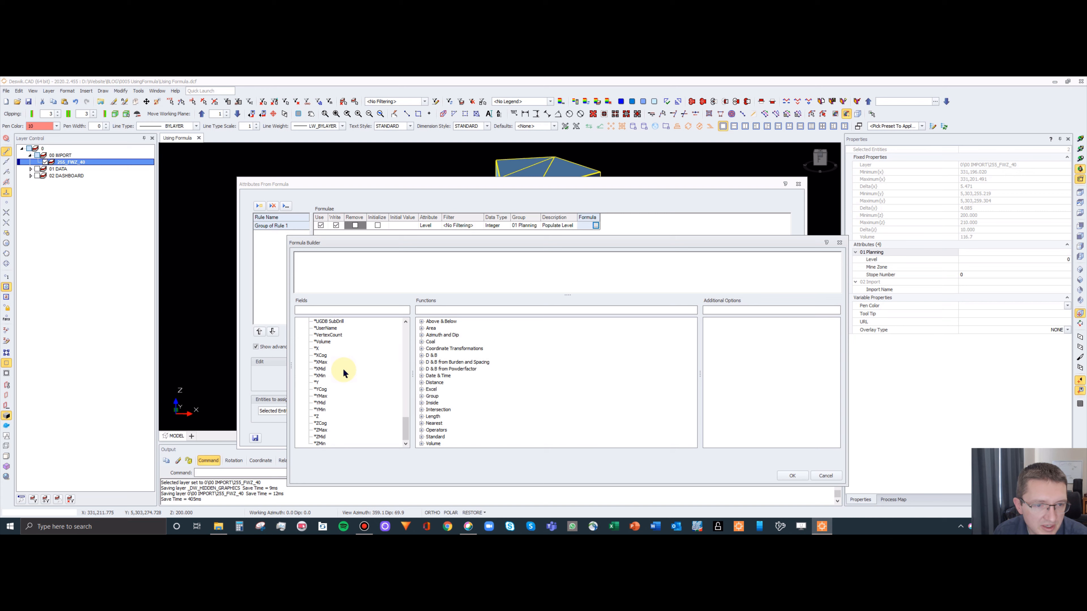
pyautogui.scroll(20, 338, 379)
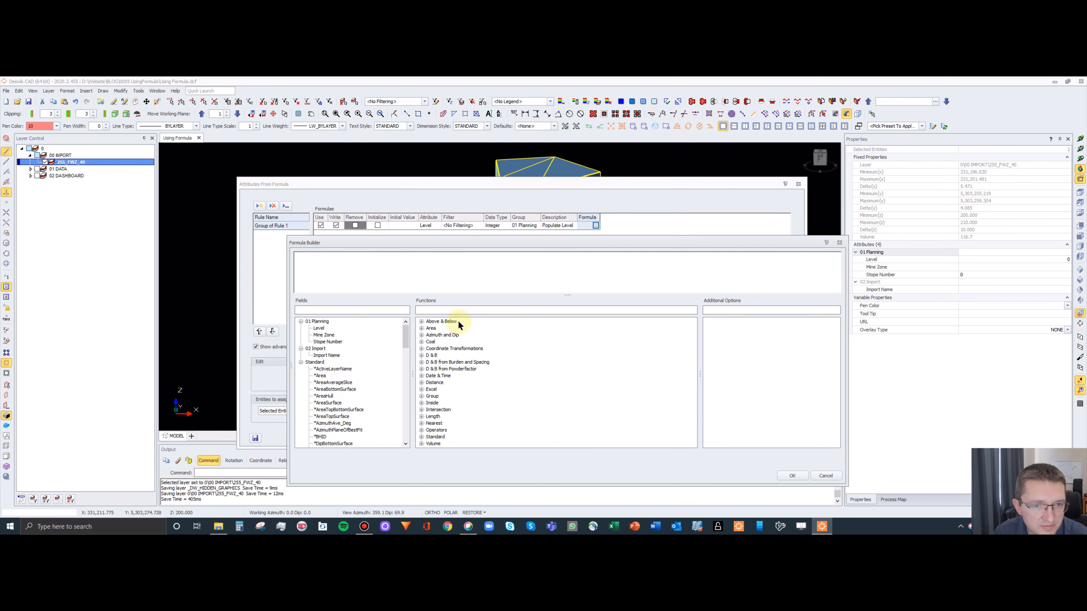
# Search the formula builder's functions for "if" and "inside", and look through the matching functions.
pyautogui.click(449, 310)
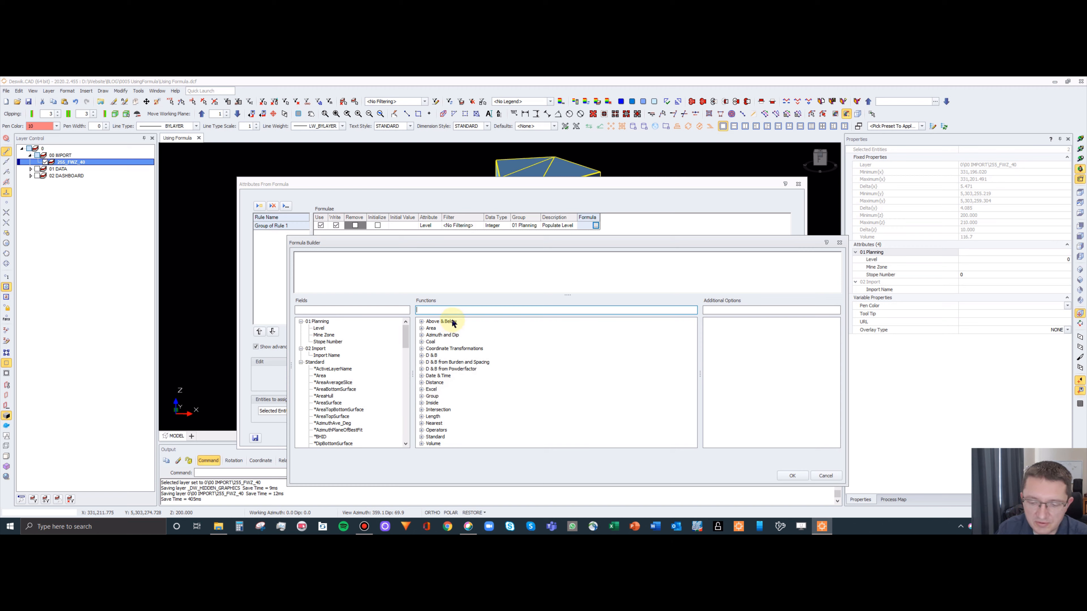
pyautogui.write('if')
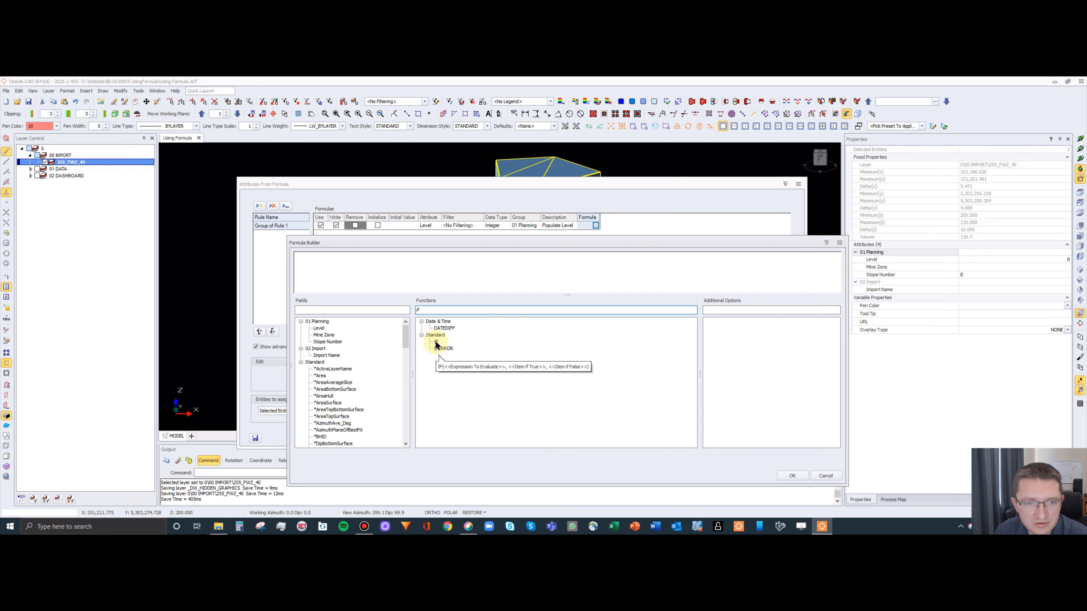
pyautogui.doubleClick(424, 309)
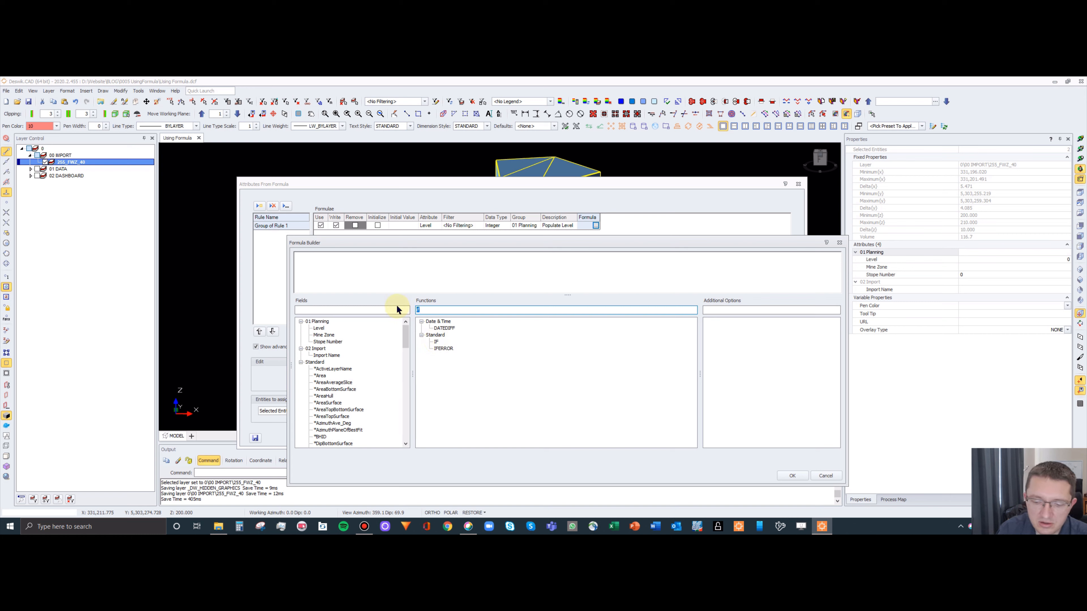
pyautogui.write('inside')
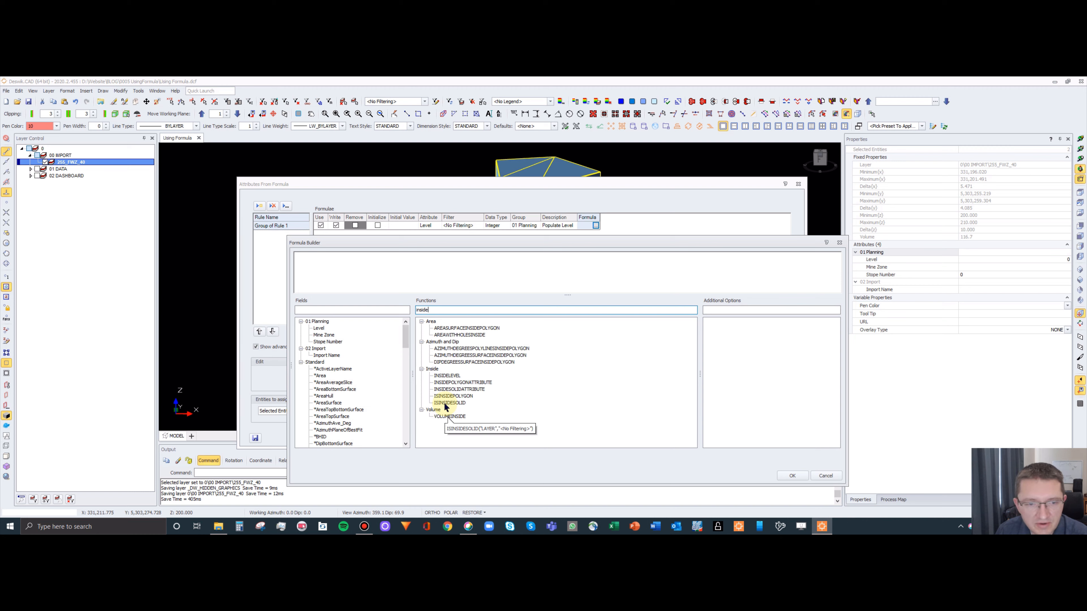
# Find the PARSEPOSITION function by searching for "par" and insert it into the Level formula.
pyautogui.doubleClick(422, 310)
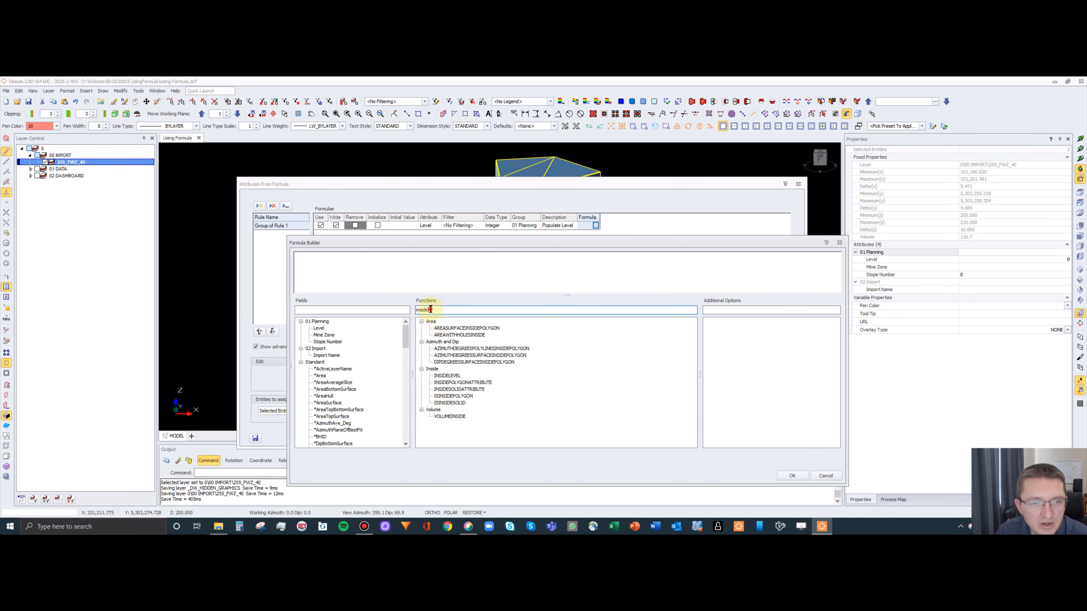
pyautogui.write('par')
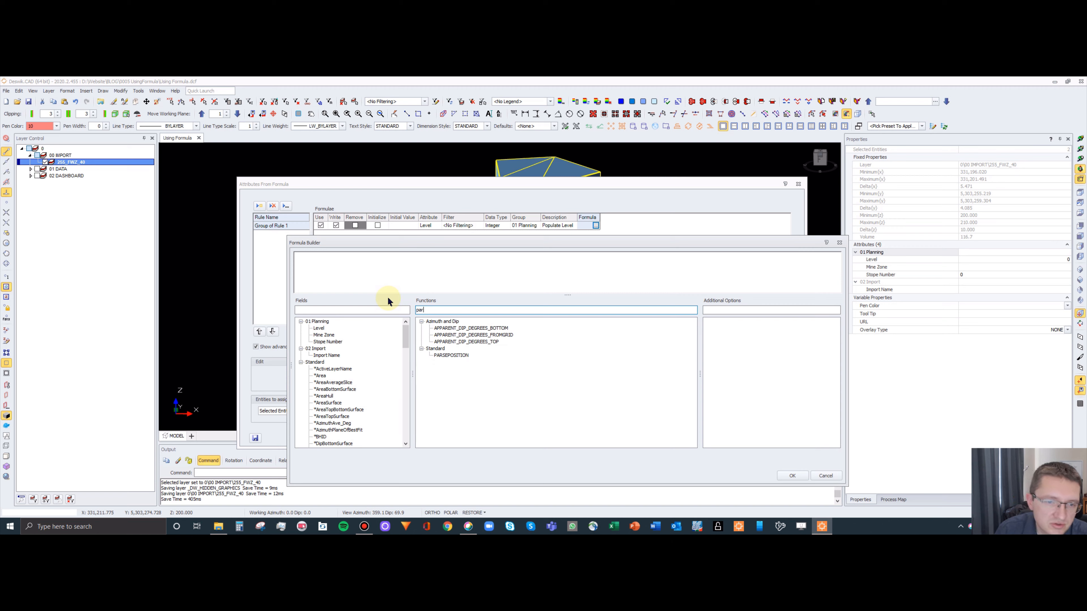
pyautogui.doubleClick(449, 356)
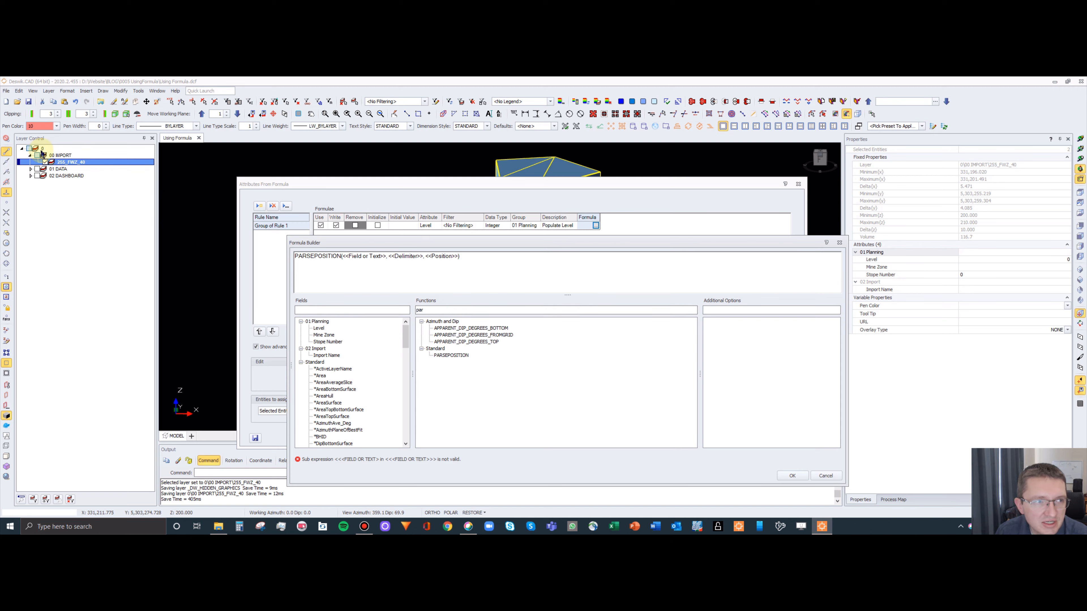
# Find the layer fields and use *Layer Name Last as the Field or Text argument of PARSEPOSITION.
pyautogui.click(309, 309)
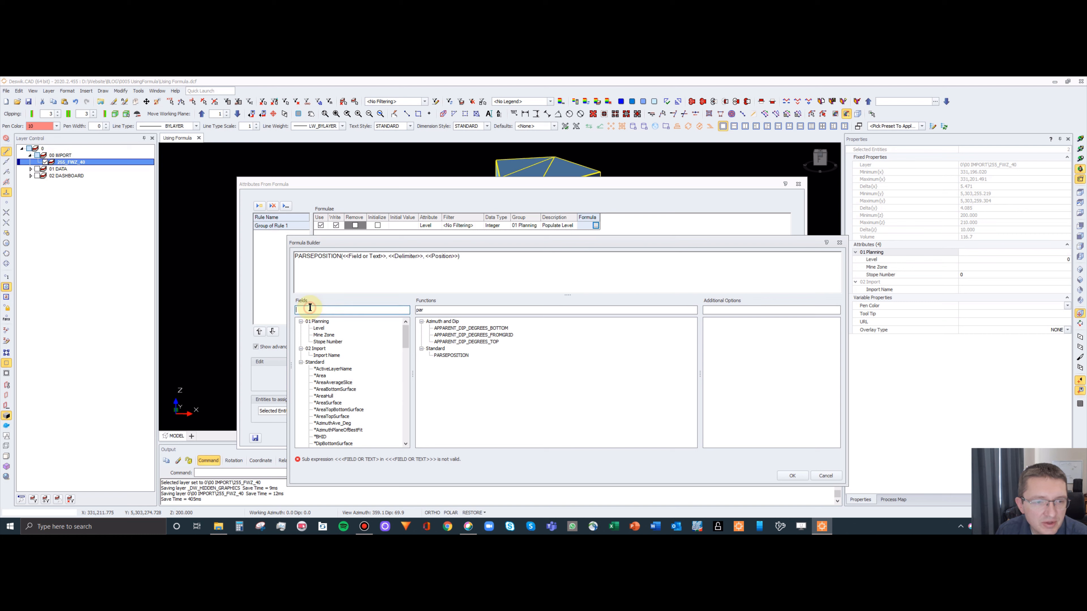
pyautogui.write('layer')
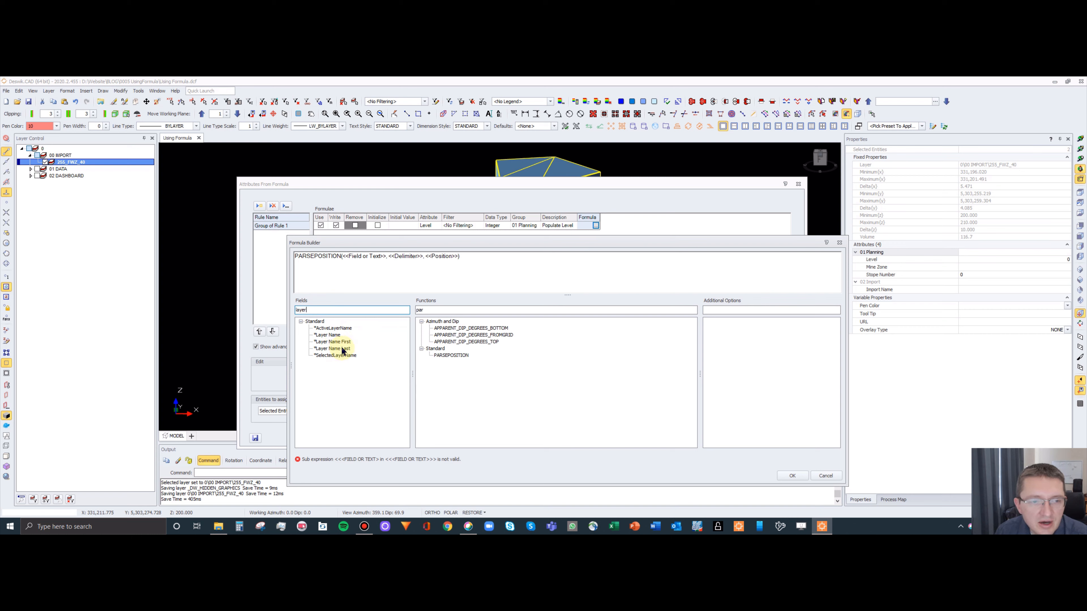
pyautogui.click(327, 337)
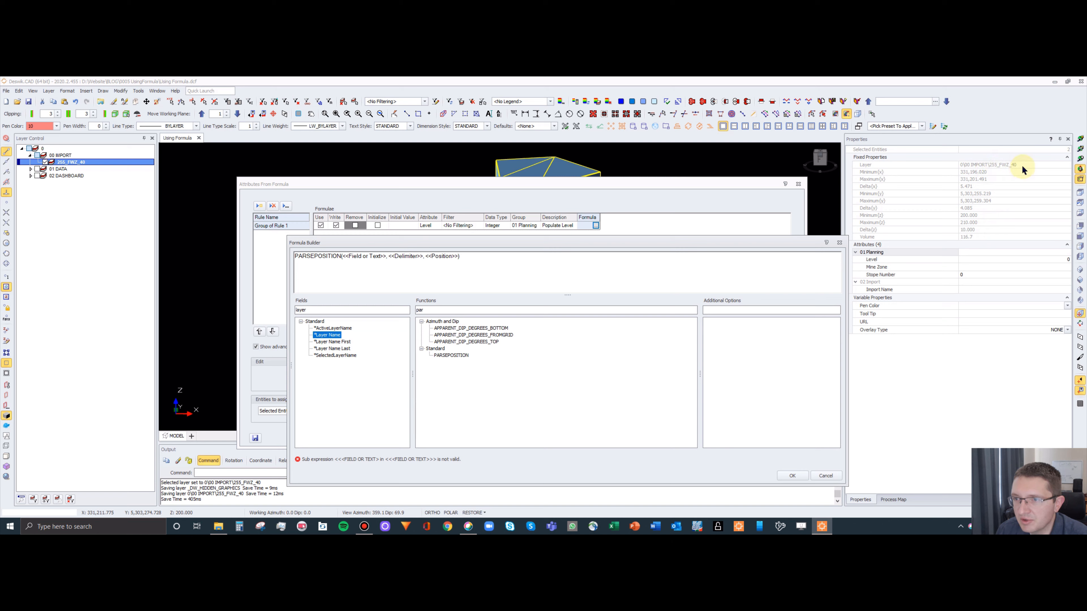
pyautogui.click(332, 348)
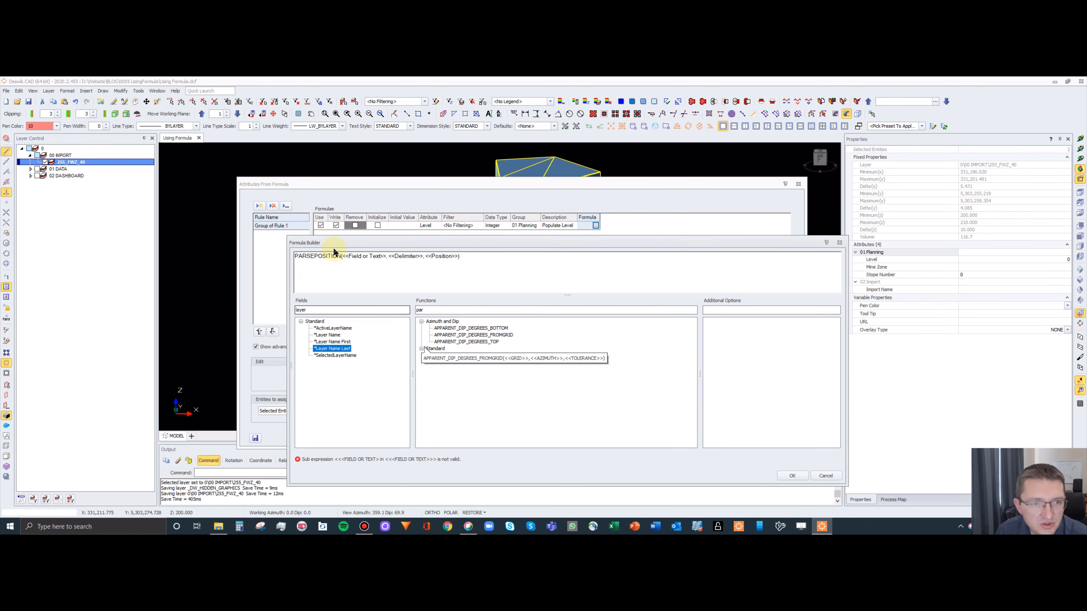
pyautogui.doubleClick(363, 256)
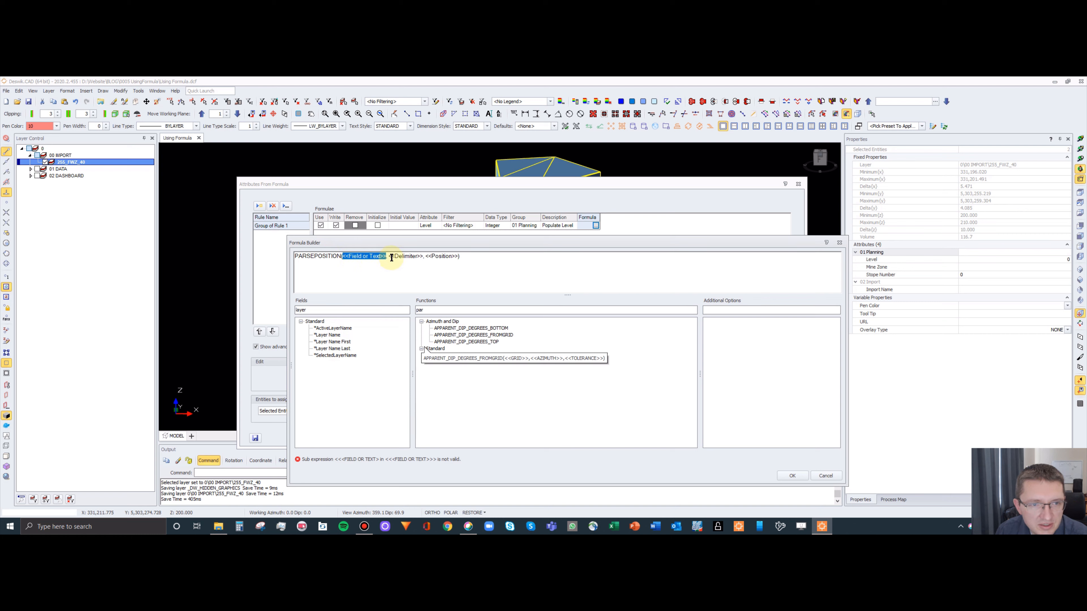
pyautogui.doubleClick(334, 348)
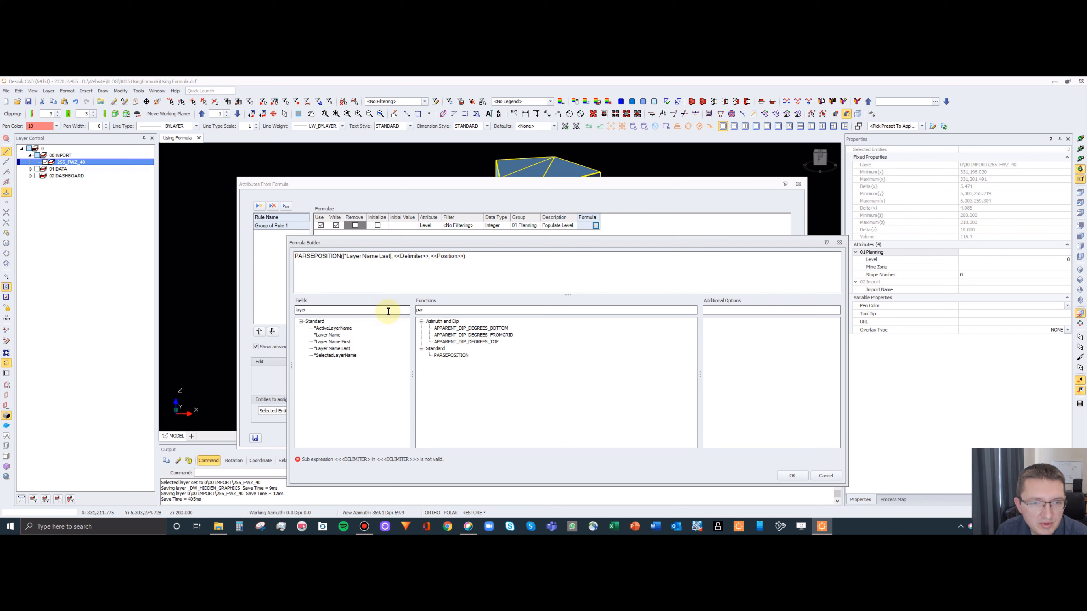
# Complete the Level formula with "_" in quotes as the delimiter and 0 as the position, and accept it.
pyautogui.doubleClick(411, 256)
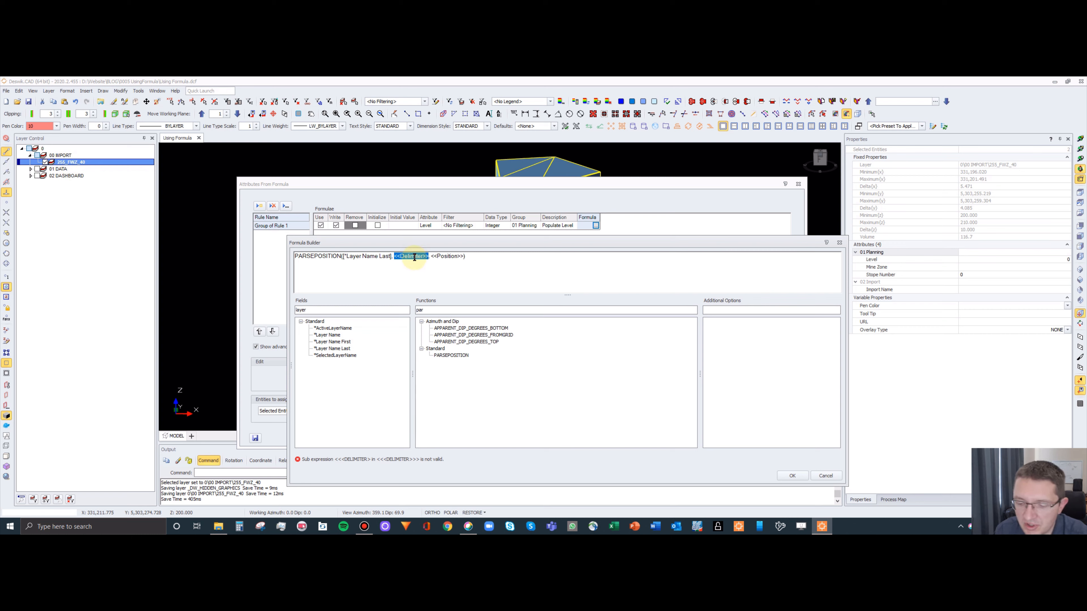
pyautogui.write('_')
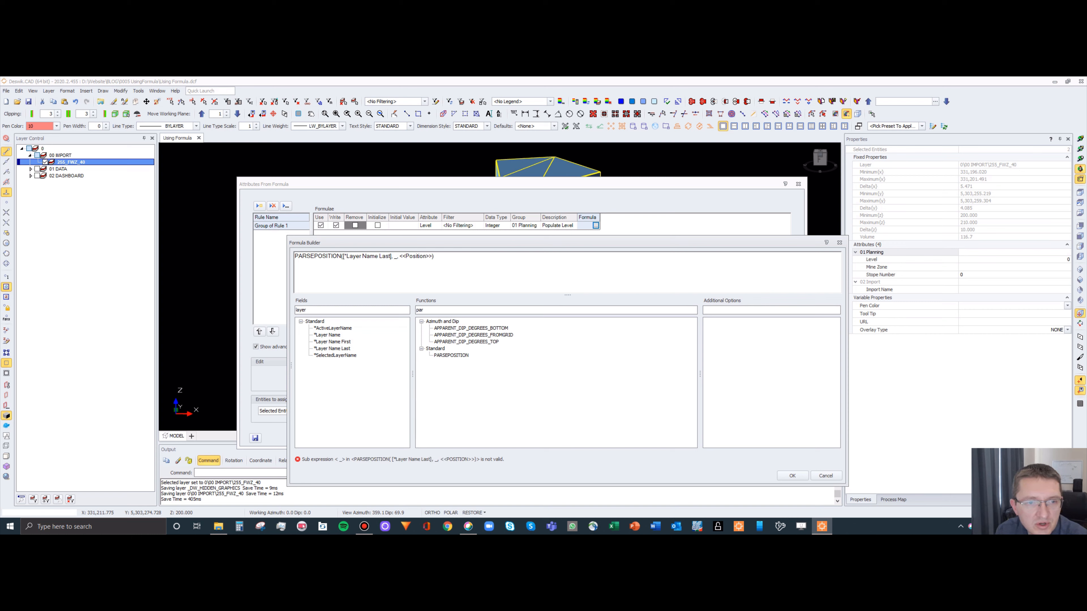
pyautogui.press('BackSpace')
pyautogui.write('"')
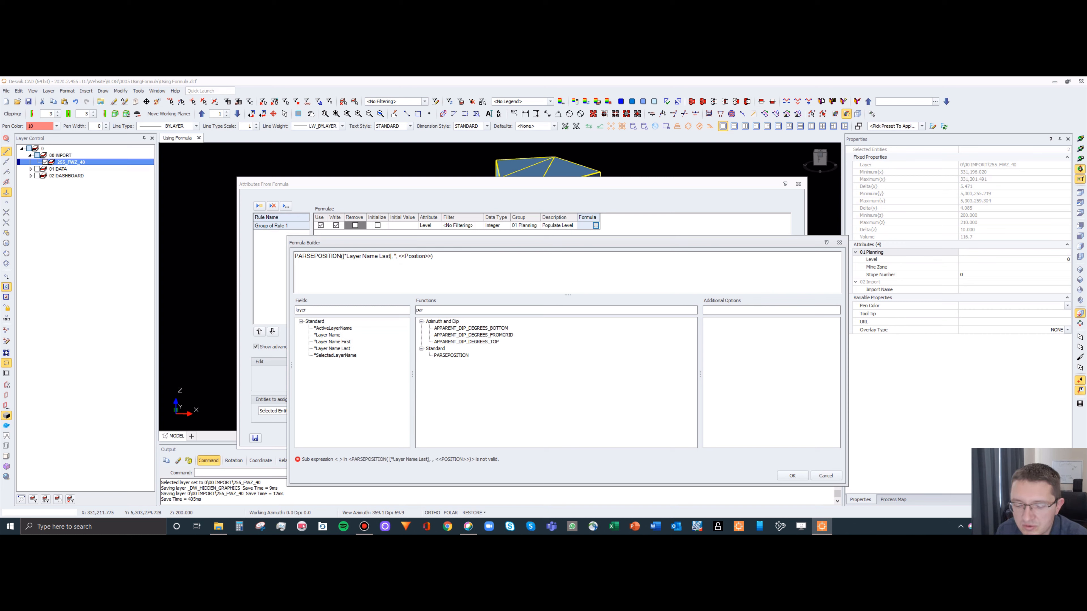
pyautogui.write('_"')
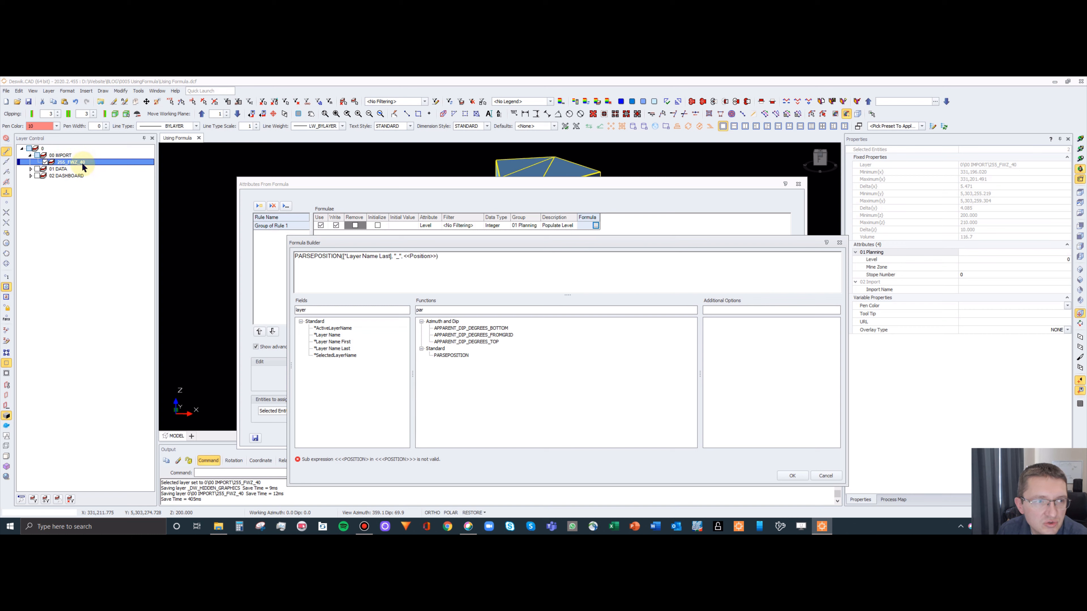
pyautogui.doubleClick(414, 256)
pyautogui.write('0')
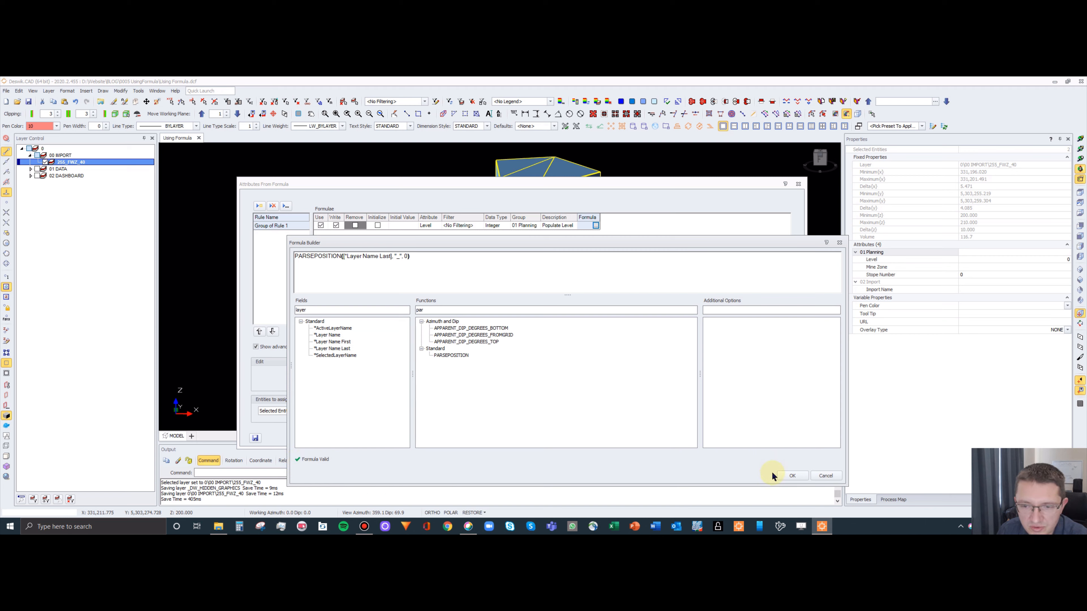
pyautogui.click(789, 476)
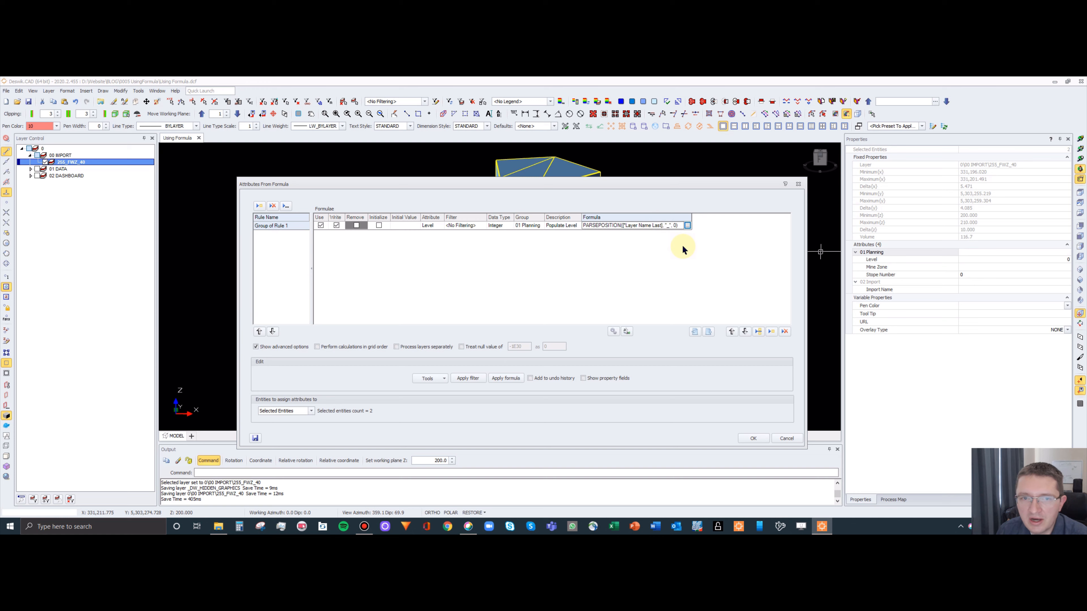
# Apply the Level formula to the selected entities and check their Level attribute in the properties.
pyautogui.moveTo(634, 184); pyautogui.dragTo(605, 186)
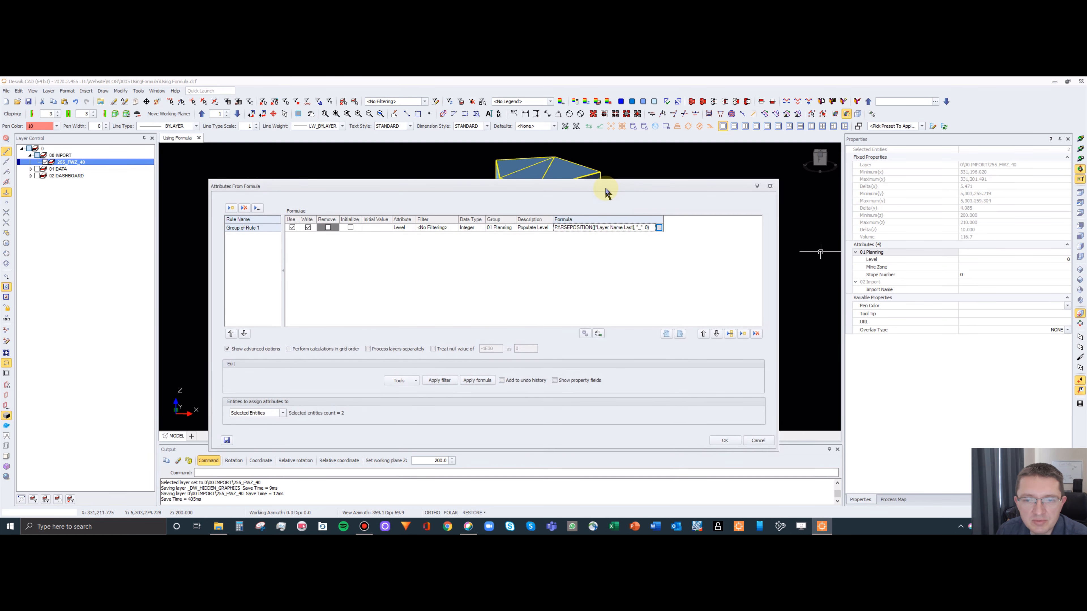
pyautogui.click(490, 379)
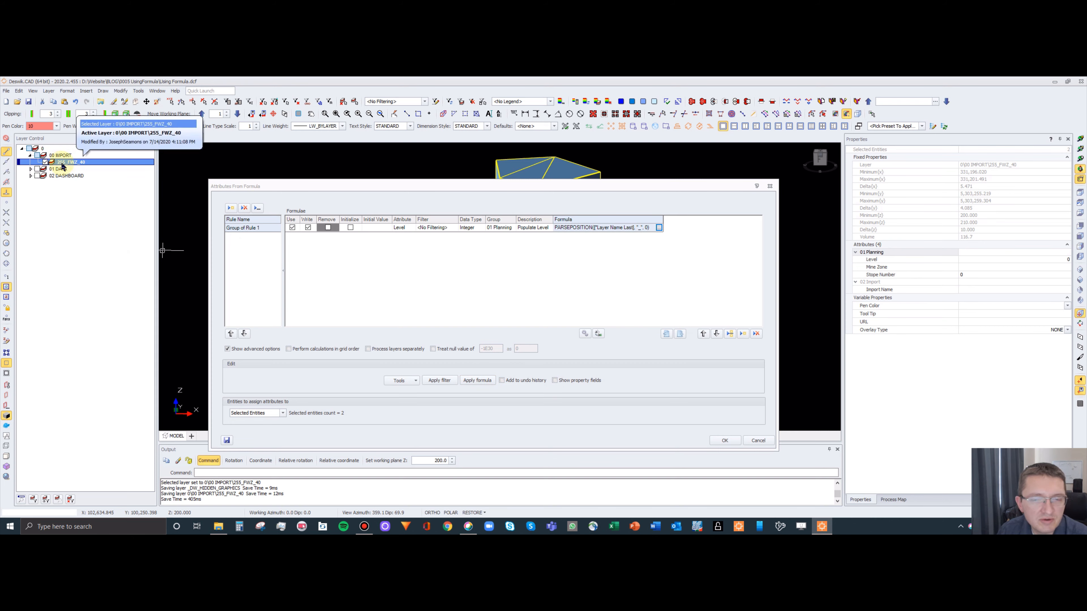
pyautogui.click(483, 380)
pyautogui.click(1028, 260)
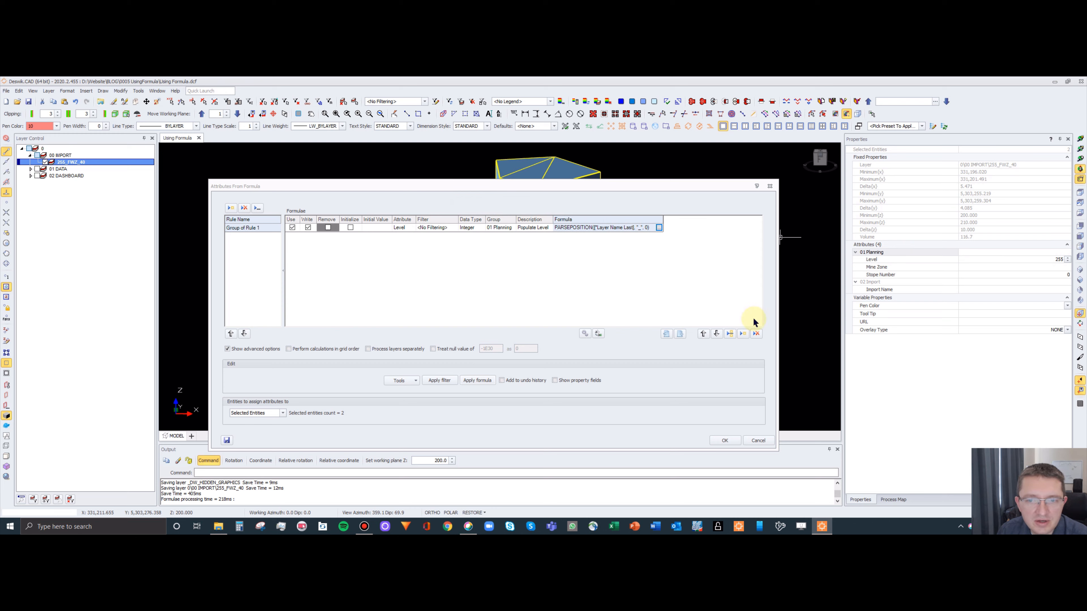
# Add a second formula row to Group of Rule 1 for the Mine Zone attribute with the String data type.
pyautogui.click(743, 334)
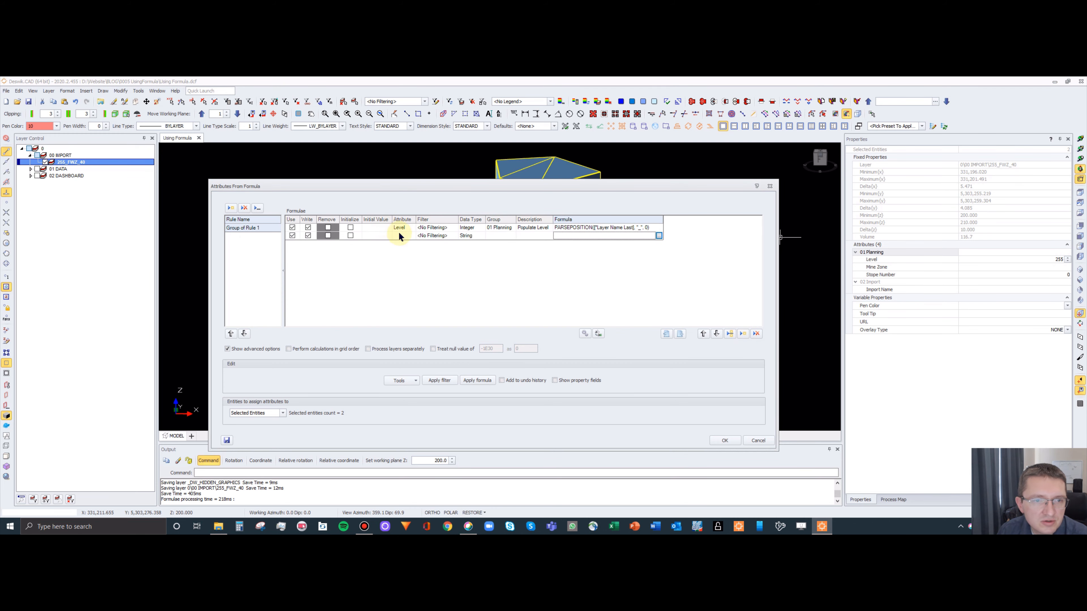
pyautogui.click(399, 235)
pyautogui.click(412, 236)
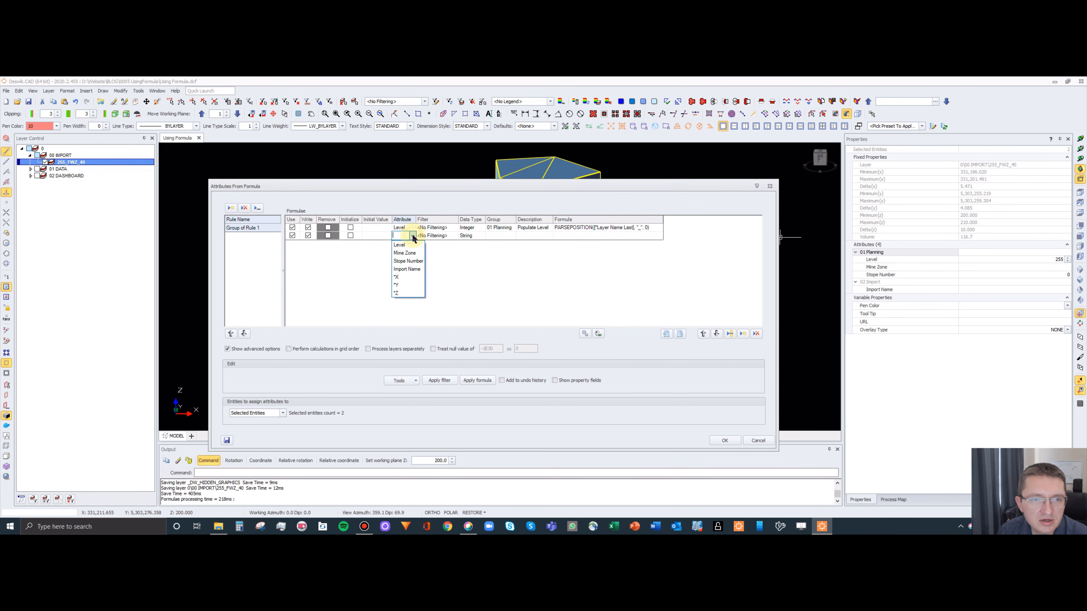
pyautogui.click(411, 253)
pyautogui.click(479, 236)
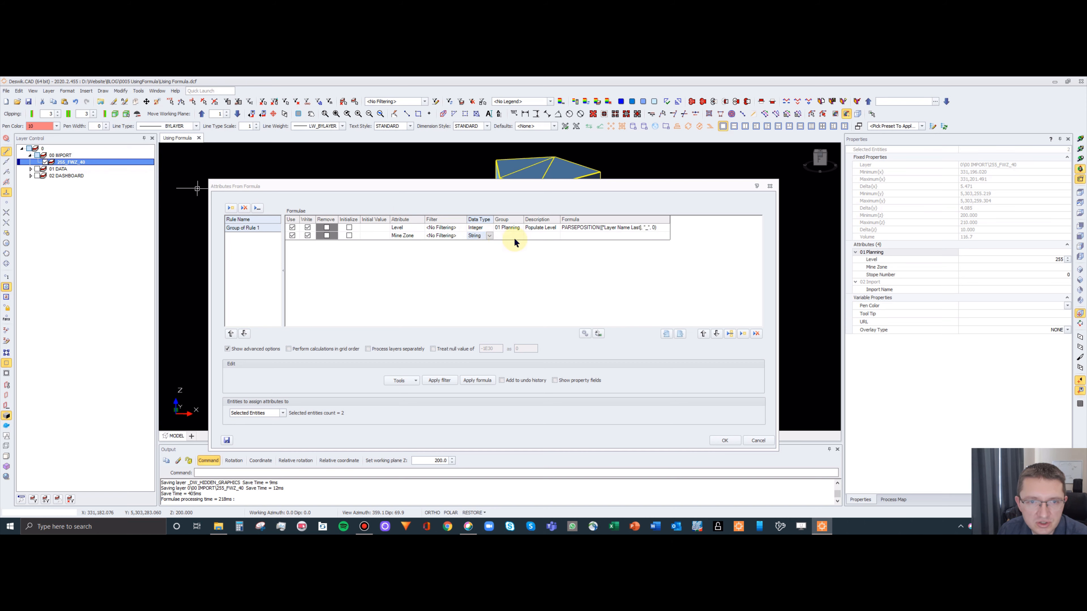
# Assign the Mine Zone row to the group "01 Planning" and give it the description "Populate Mine Zone".
pyautogui.click(510, 228)
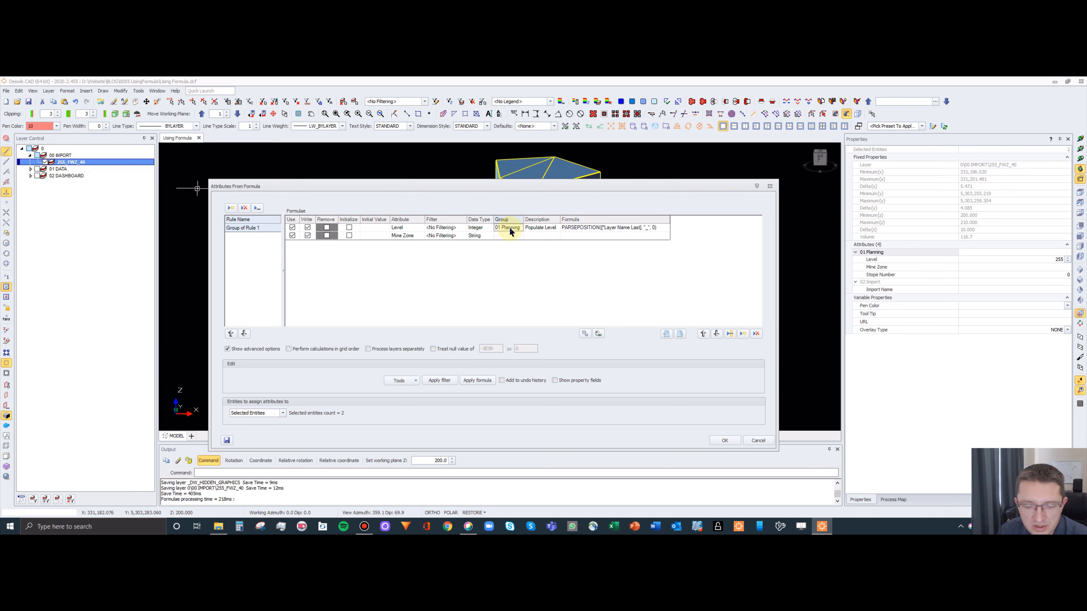
pyautogui.write('01 Planning')
pyautogui.click(547, 238)
pyautogui.write('Po')
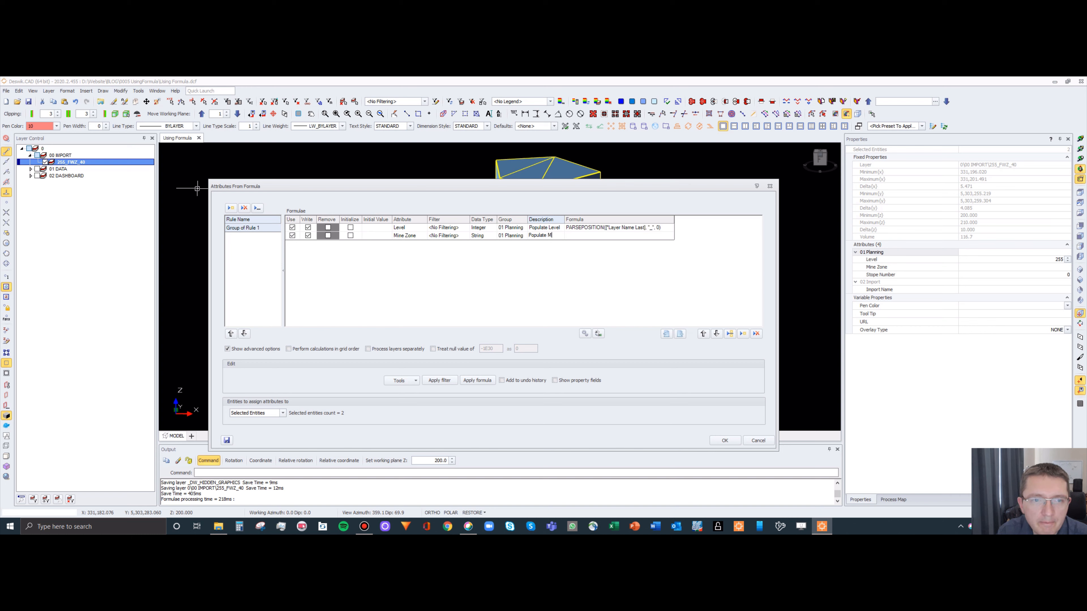
pyautogui.write('pulate Mine Zone')
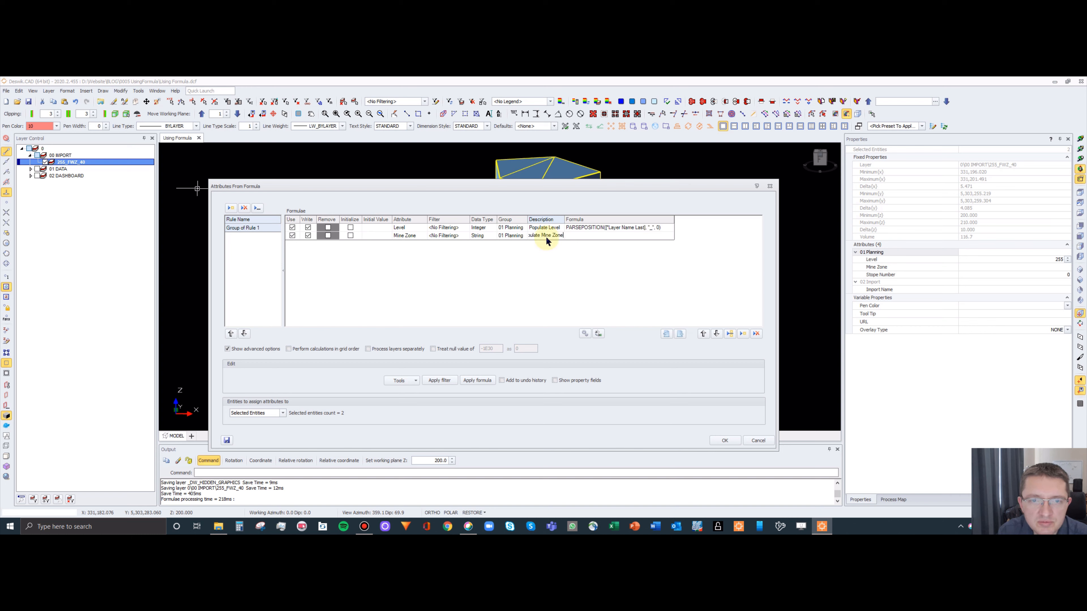
pyautogui.press('Return')
# Copy the Level row's PARSEPOSITION formula to the Mine Zone row and set its position argument to 1.
pyautogui.click(667, 227)
pyautogui.hotkey('ctrl', 'c')
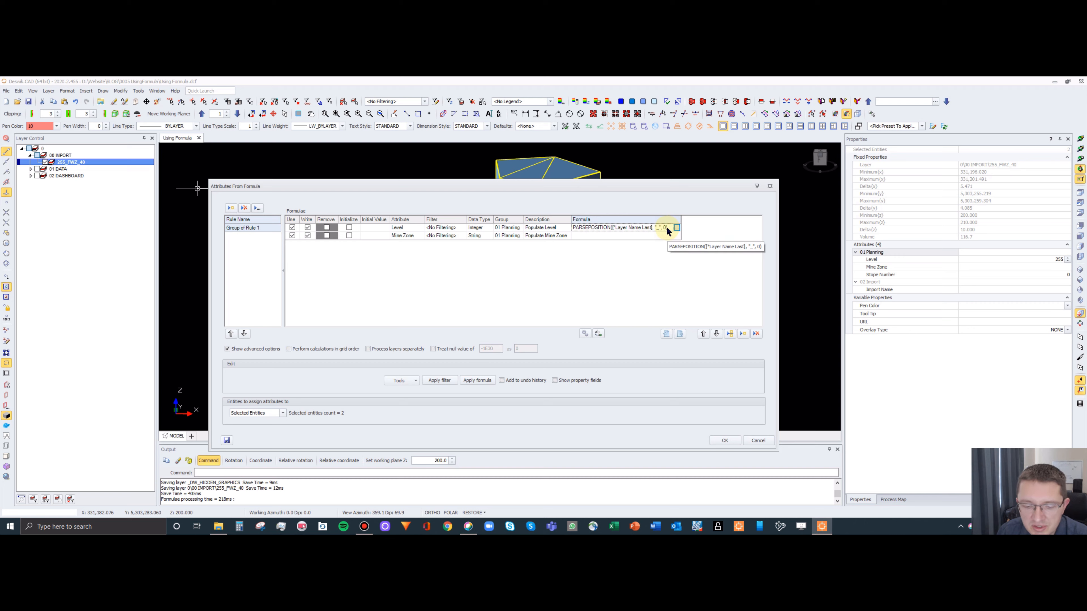
pyautogui.click(669, 233)
pyautogui.hotkey('ctrl', 'v')
pyautogui.click(679, 235)
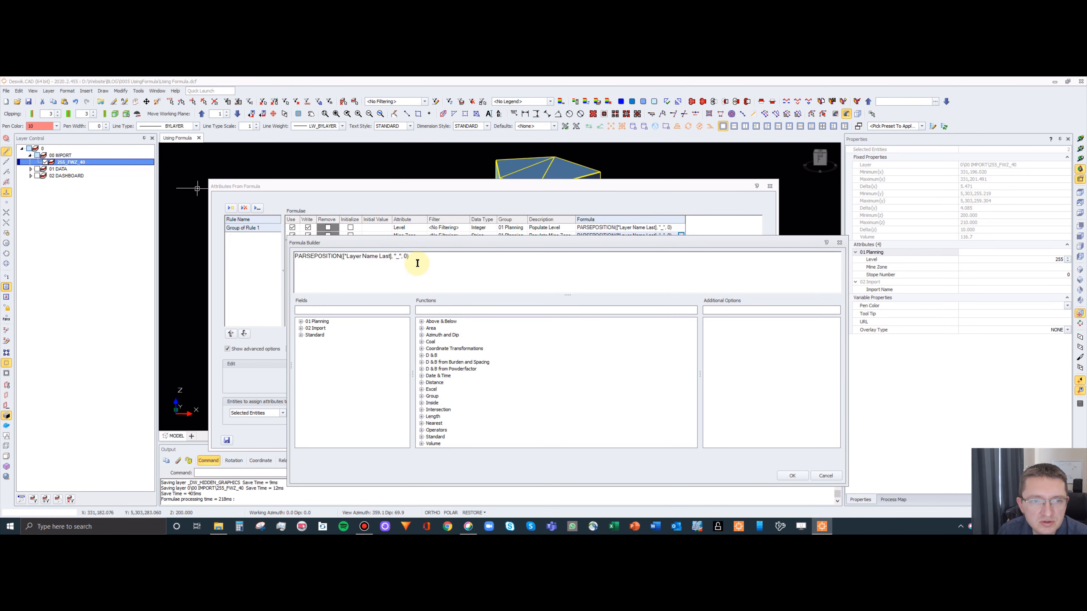
pyautogui.write('1')
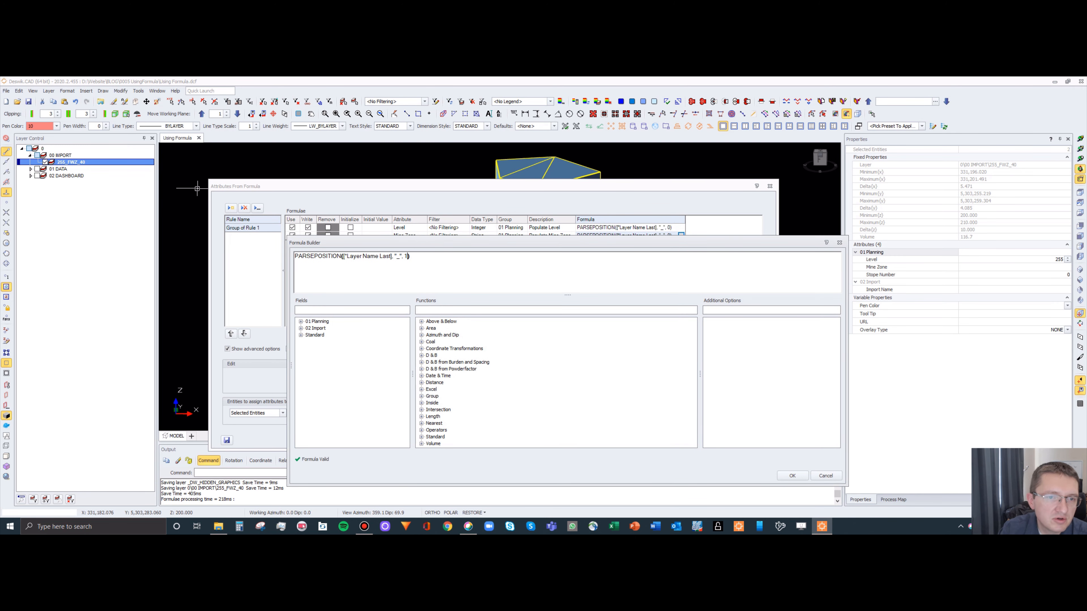
pyautogui.click(795, 475)
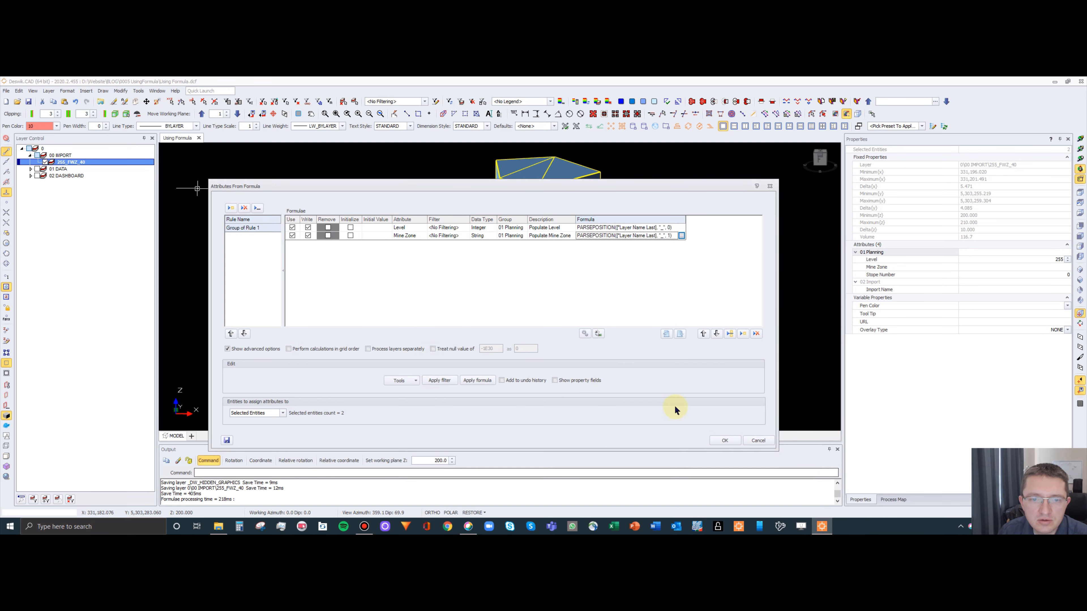
# Add a third formula row for the Stope Number attribute and set its data type to Integer.
pyautogui.click(743, 334)
pyautogui.click(404, 244)
pyautogui.click(424, 243)
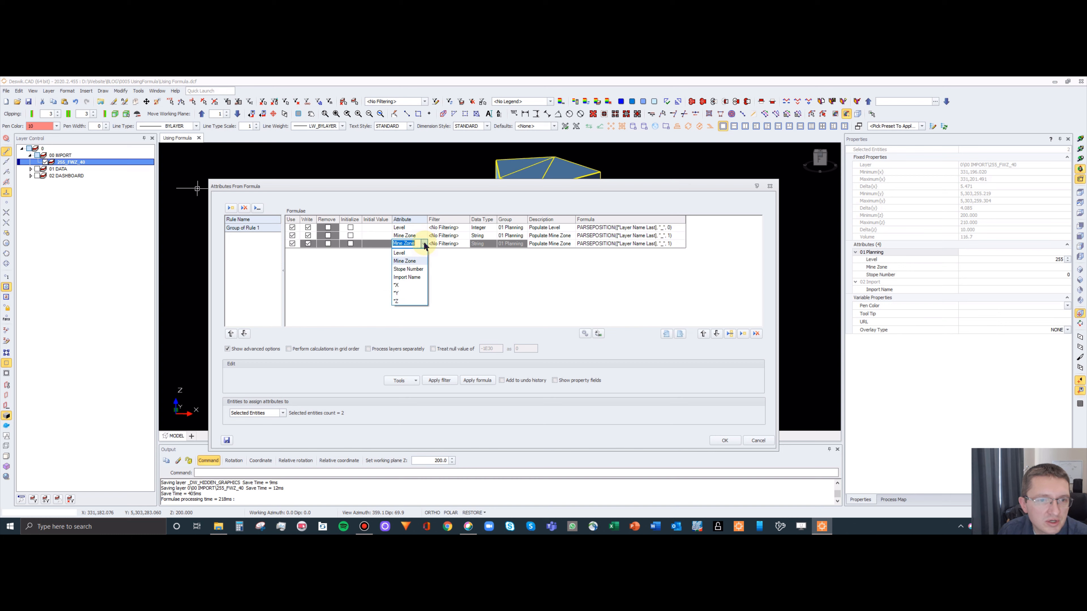
pyautogui.click(415, 269)
pyautogui.click(492, 245)
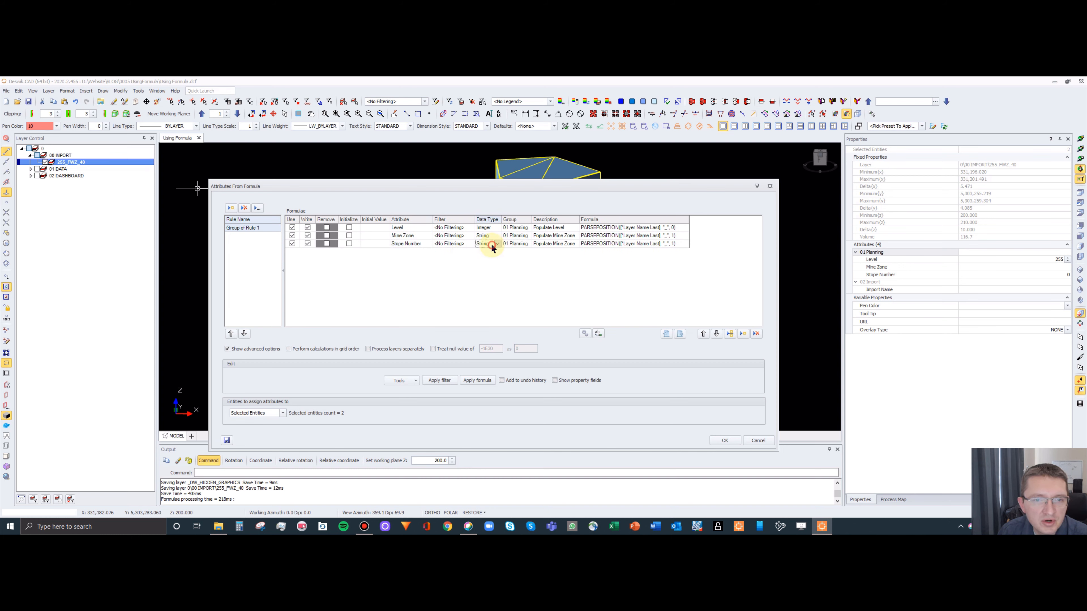
pyautogui.click(498, 245)
pyautogui.click(486, 259)
# Change the Stope Number row's description to "Populate Stope Name".
pyautogui.click(561, 245)
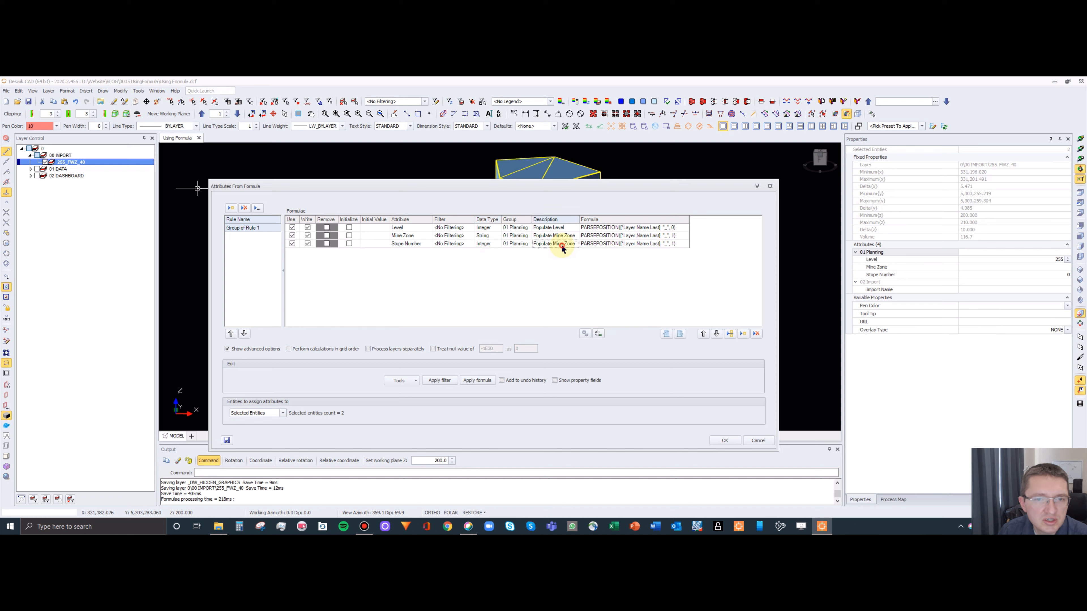
pyautogui.click(576, 244)
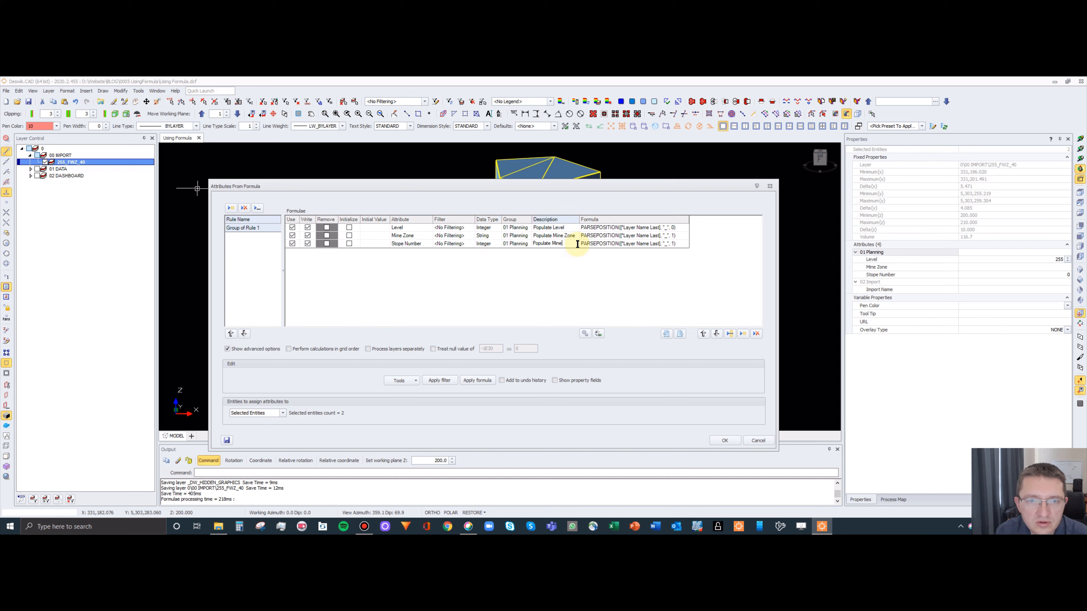
pyautogui.press('BackSpace')
pyautogui.write('Stop')
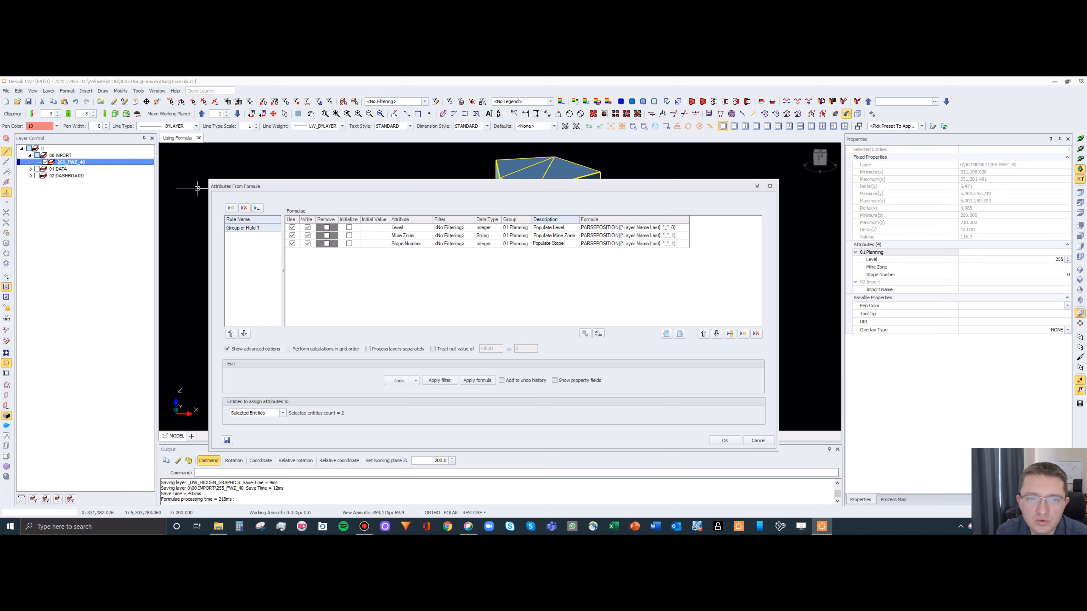
pyautogui.write('e Name')
pyautogui.press('Return')
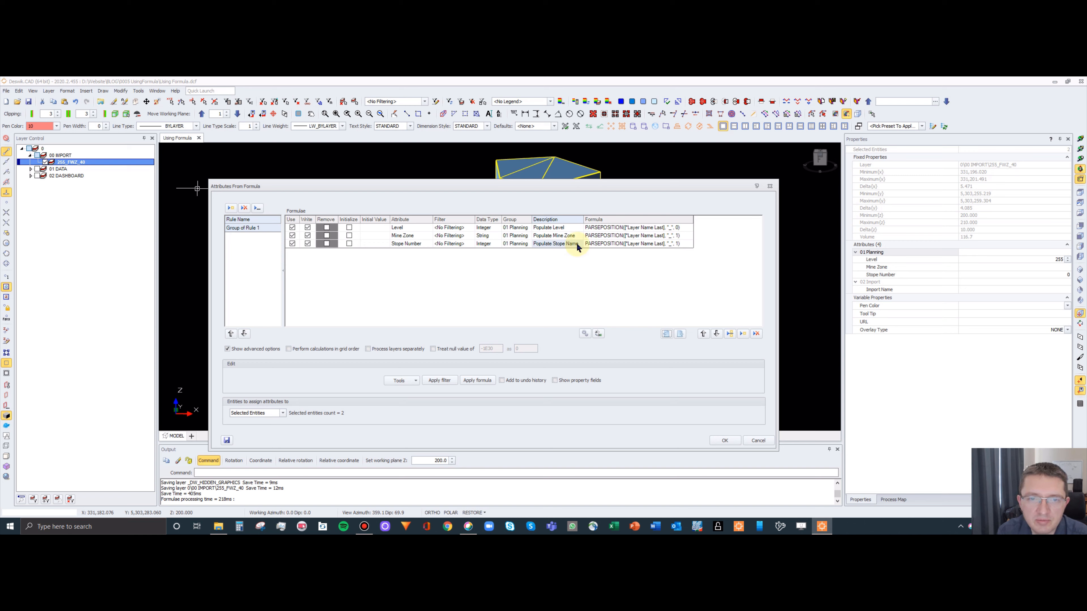
# Set the position argument of the Stope Number row's PARSEPOSITION formula to 2 and apply the formulas to the selected entities.
pyautogui.doubleClick(689, 243)
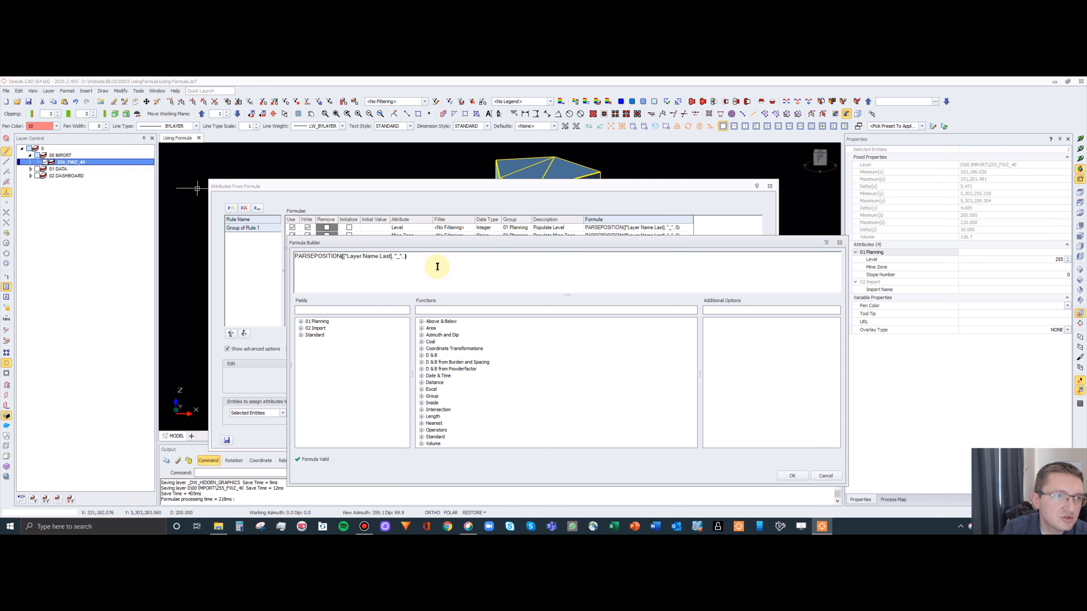
pyautogui.write('2')
pyautogui.click(787, 475)
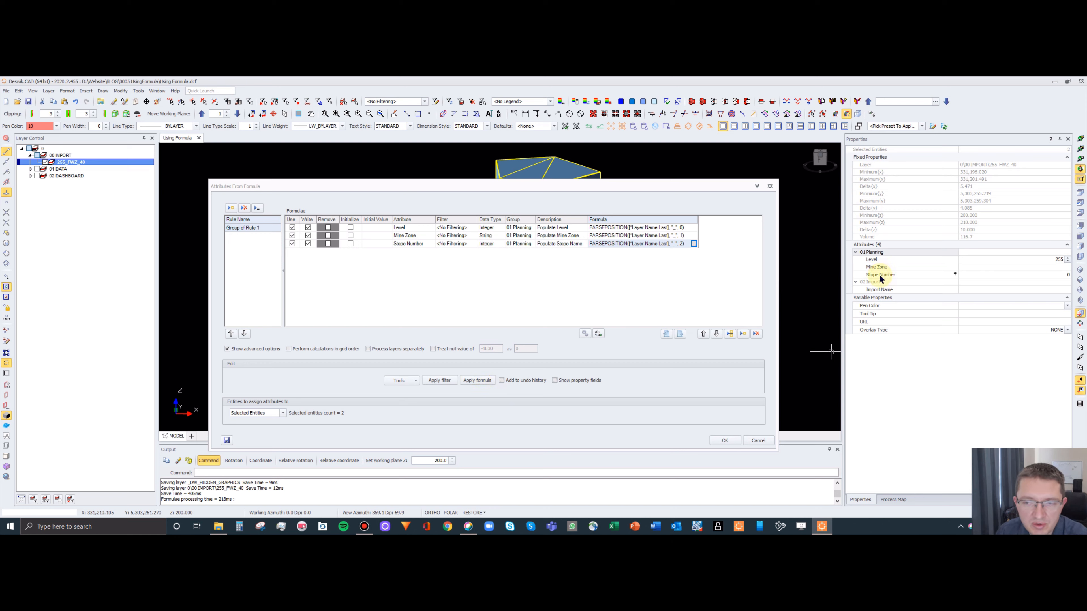
pyautogui.click(475, 379)
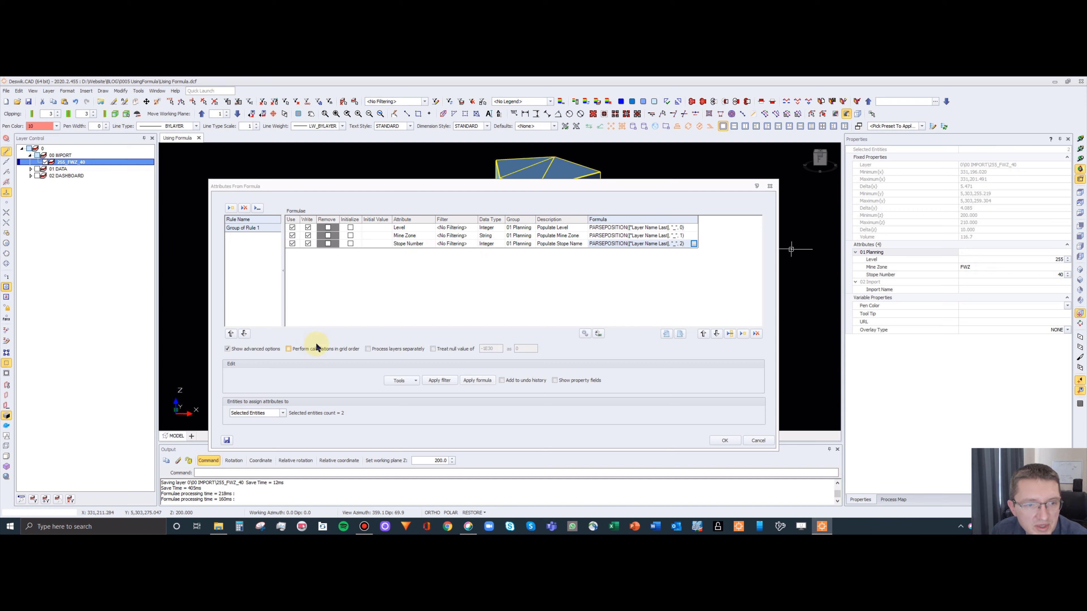
# Enable performing calculations in grid order, keep Selected Entities as the assignment target, and apply the formulas again.
pyautogui.click(289, 349)
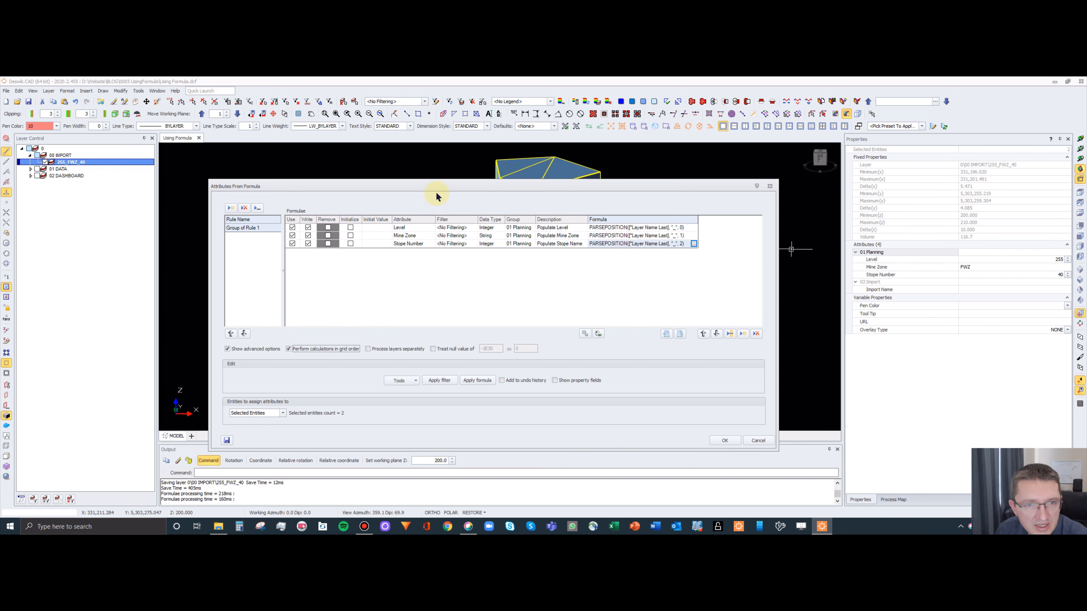
pyautogui.moveTo(436, 192); pyautogui.dragTo(838, 161)
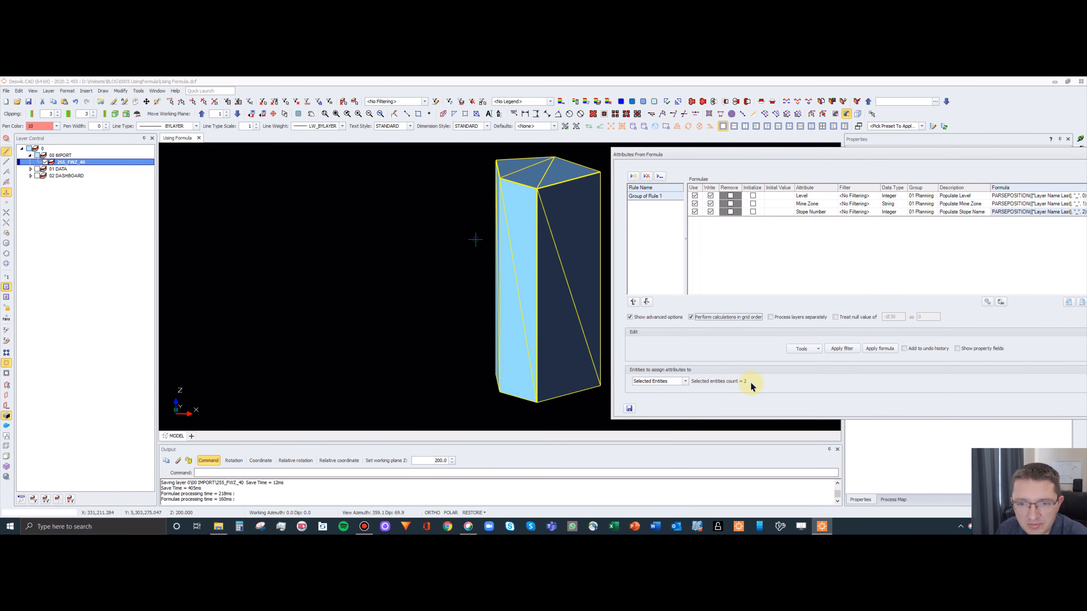
pyautogui.moveTo(781, 154); pyautogui.dragTo(676, 118)
pyautogui.click(581, 341)
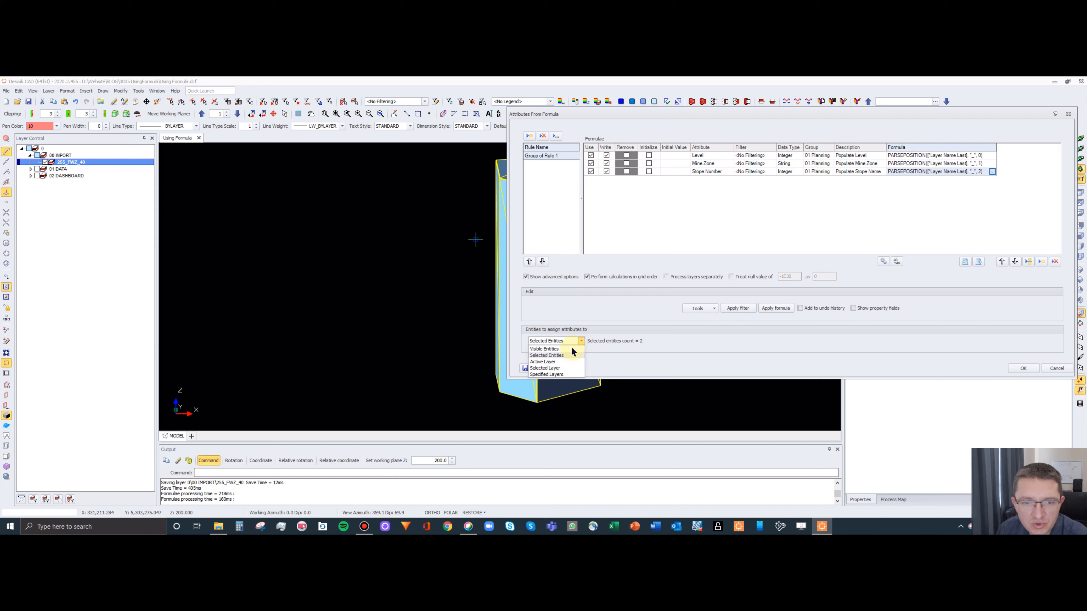
pyautogui.click(631, 352)
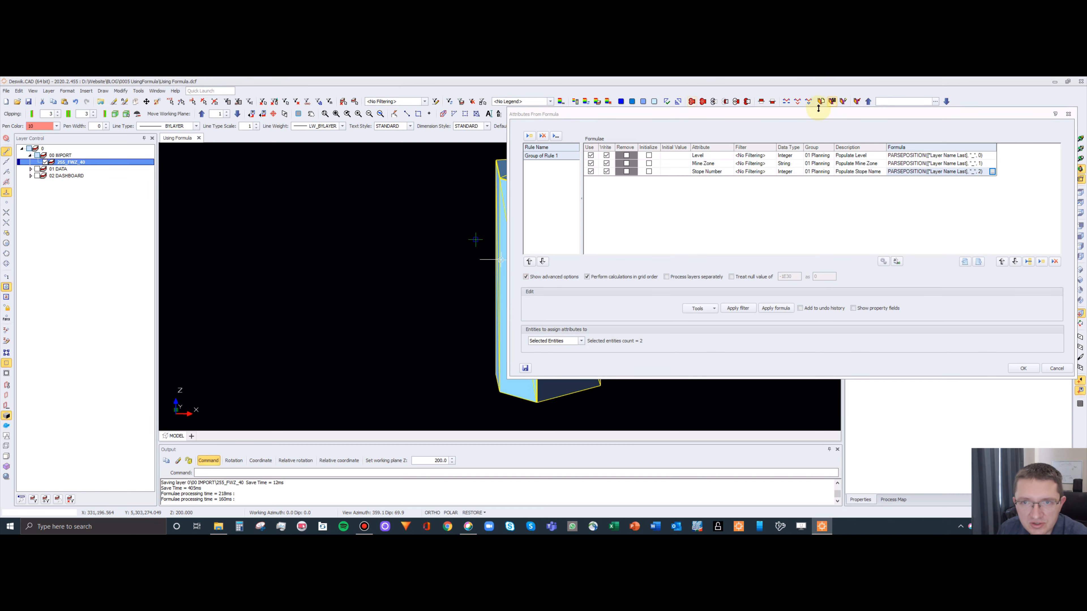
pyautogui.moveTo(797, 114); pyautogui.dragTo(597, 192)
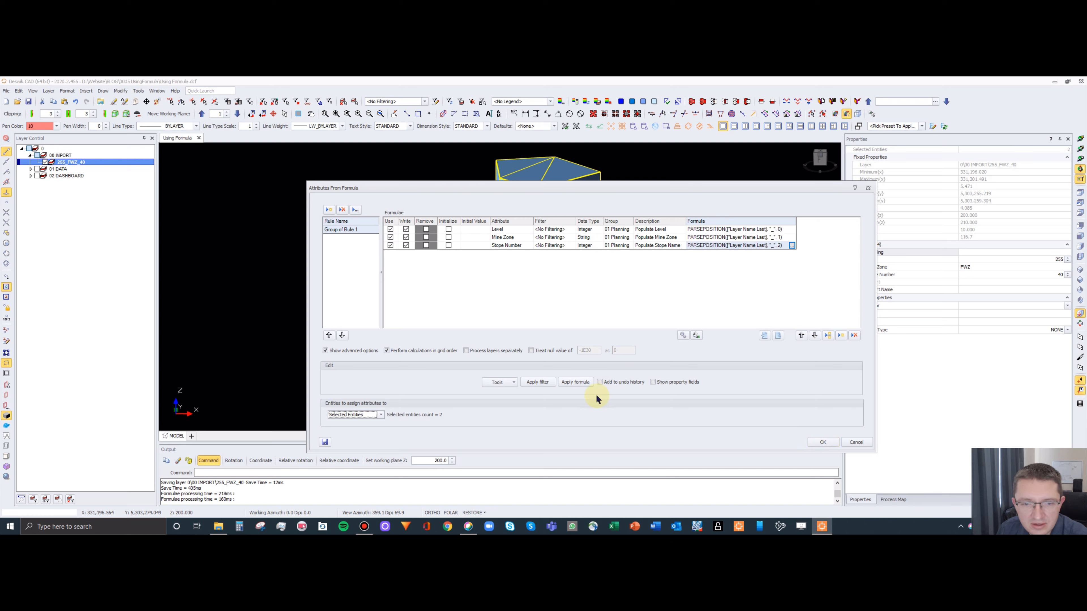
pyautogui.click(575, 382)
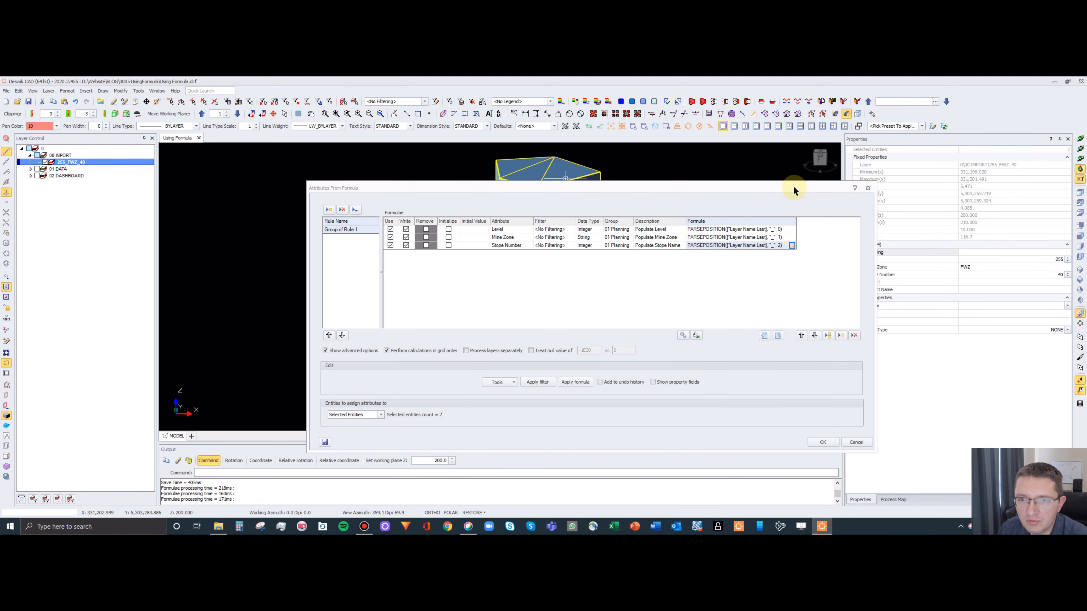
# Add a fourth formula row to Group of Rule 1 for a new attribute named "Stope Volume".
pyautogui.moveTo(792, 187); pyautogui.dragTo(741, 171)
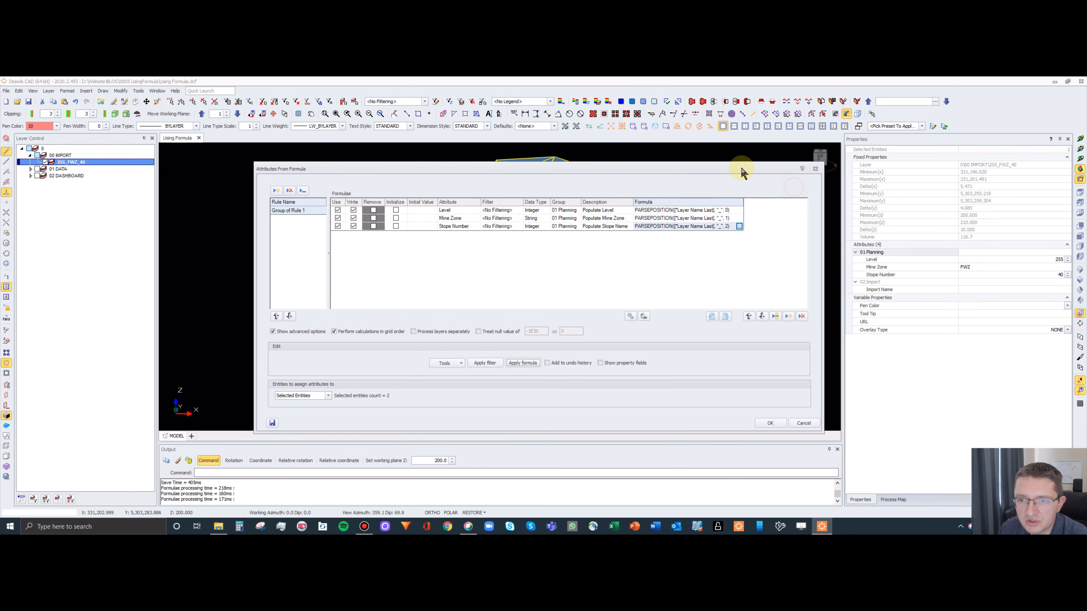
pyautogui.click(788, 316)
pyautogui.click(477, 234)
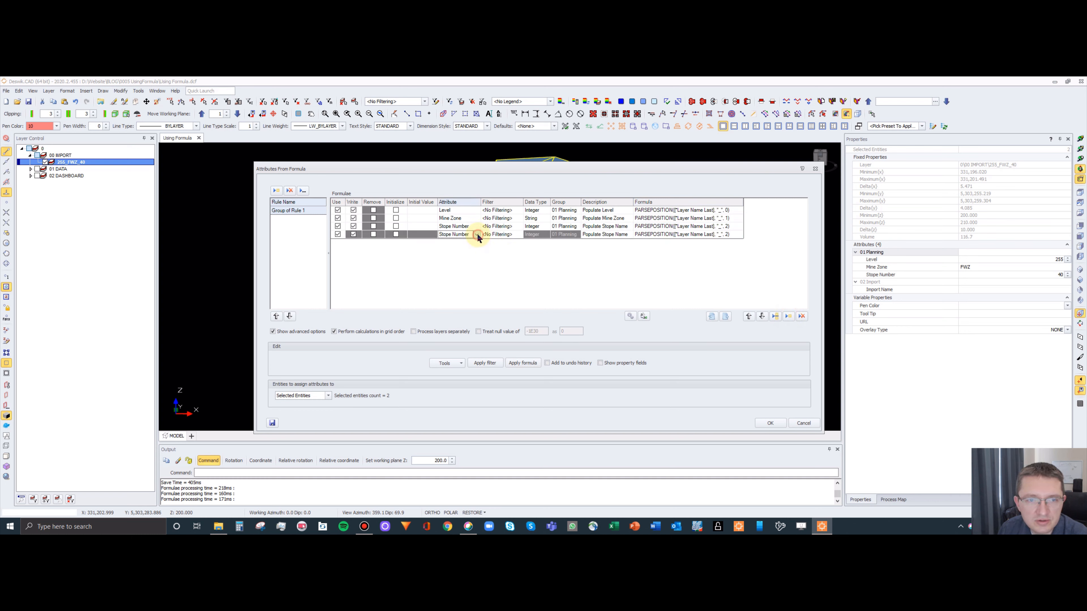
pyautogui.click(476, 234)
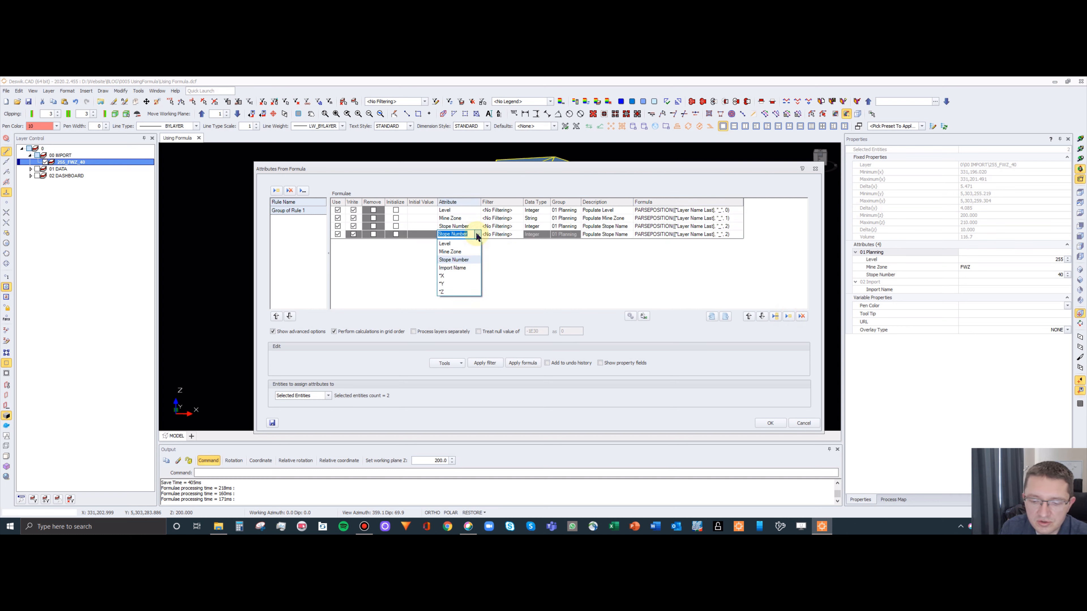
pyautogui.write('Vol')
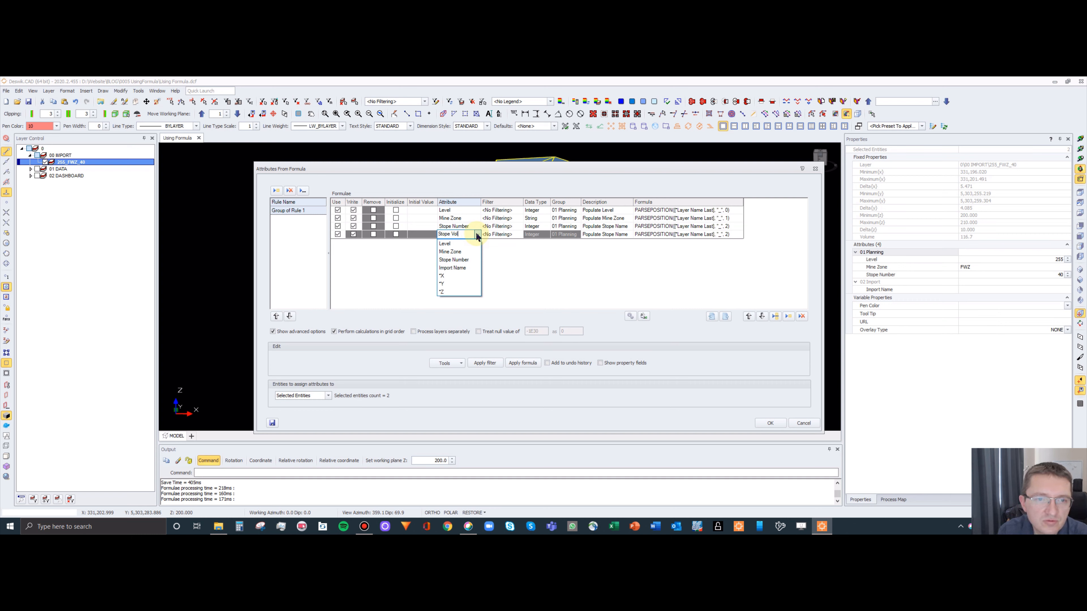
pyautogui.press('Return')
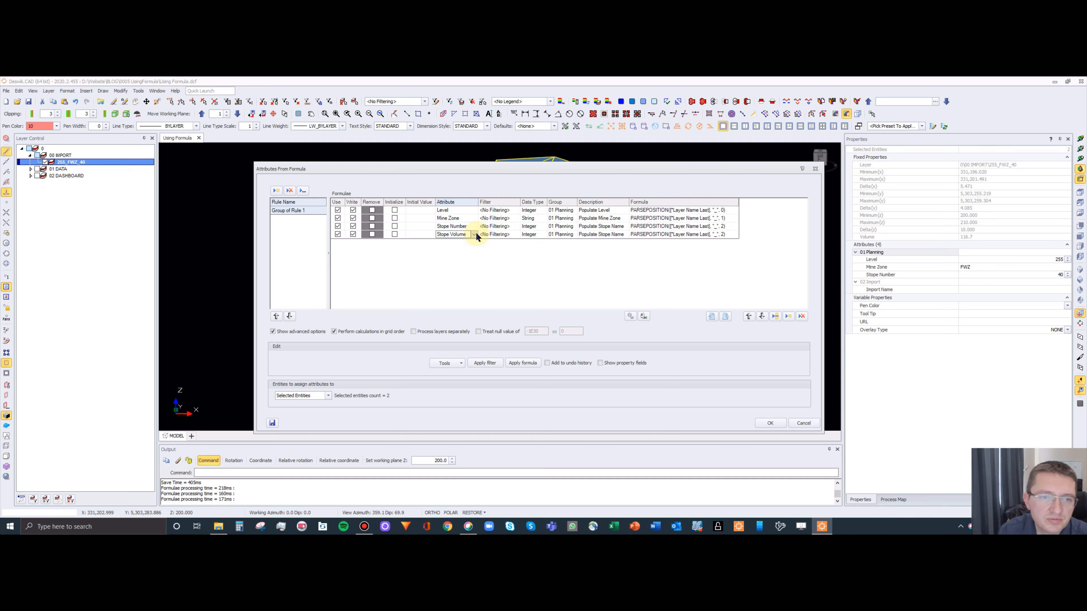
# Assign the Stope Number and Stope Volume rows to the group "03 Stope".
pyautogui.click(557, 228)
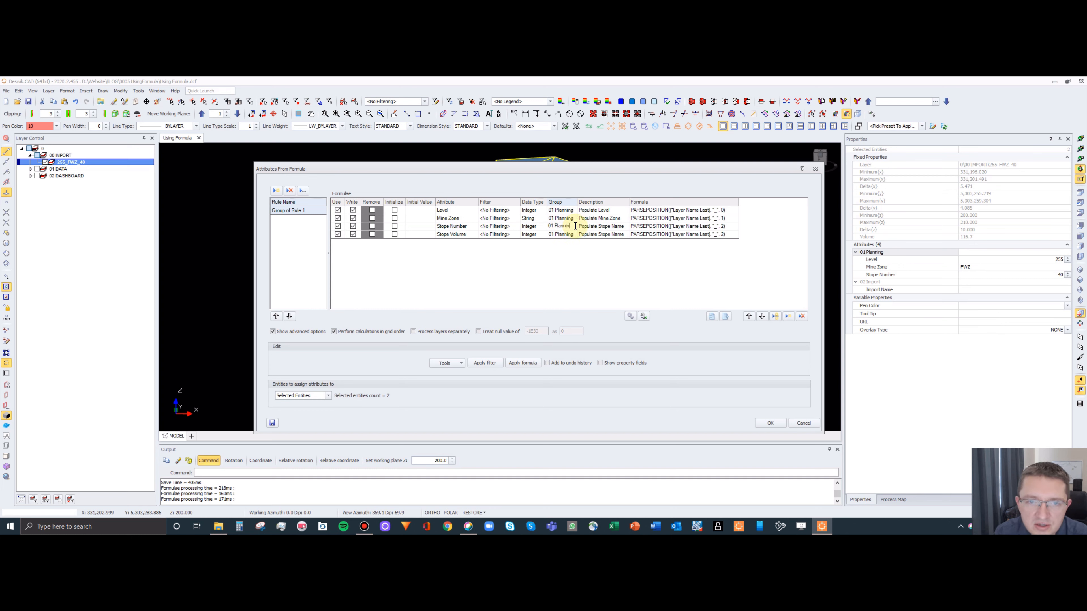
pyautogui.write('0')
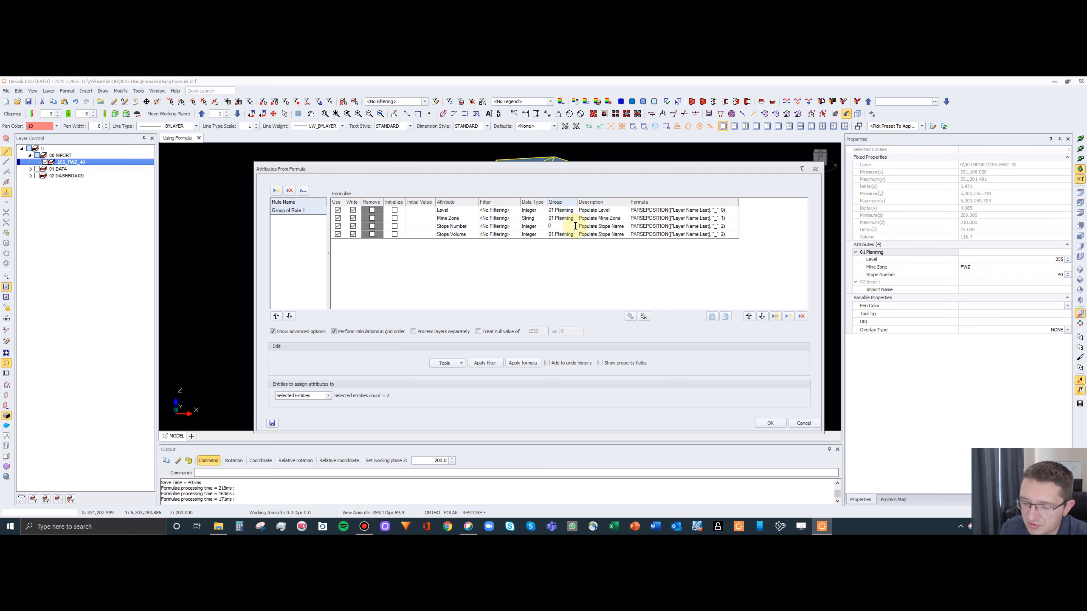
pyautogui.write('3 Stope')
pyautogui.press('Return')
pyautogui.click(570, 228)
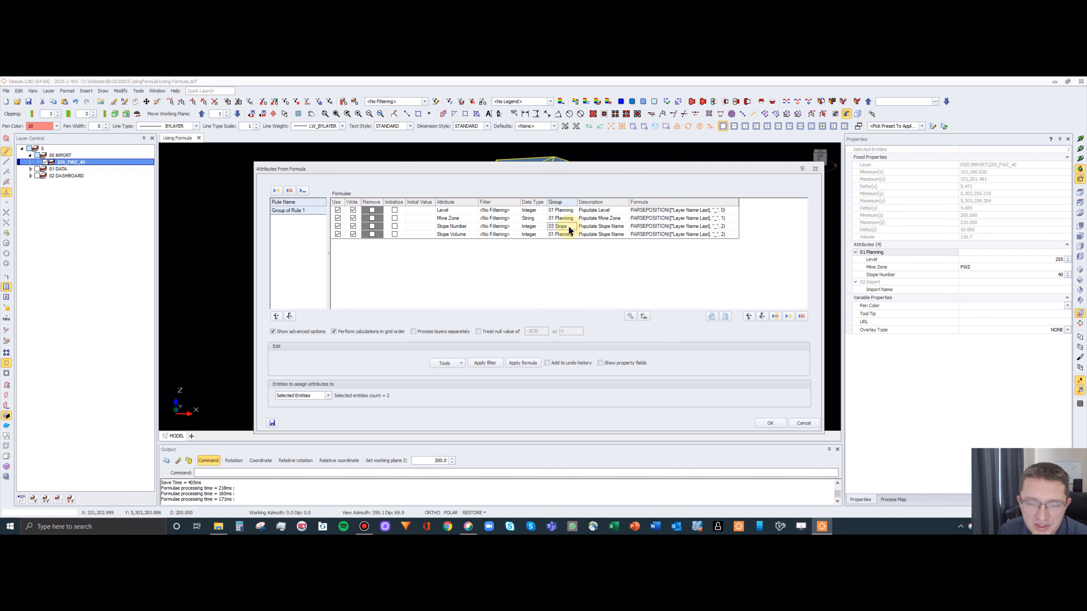
pyautogui.click(565, 233)
pyautogui.write('03 Stope')
# Change the Stope Volume row's description to "Populate Stope Volume".
pyautogui.click(622, 227)
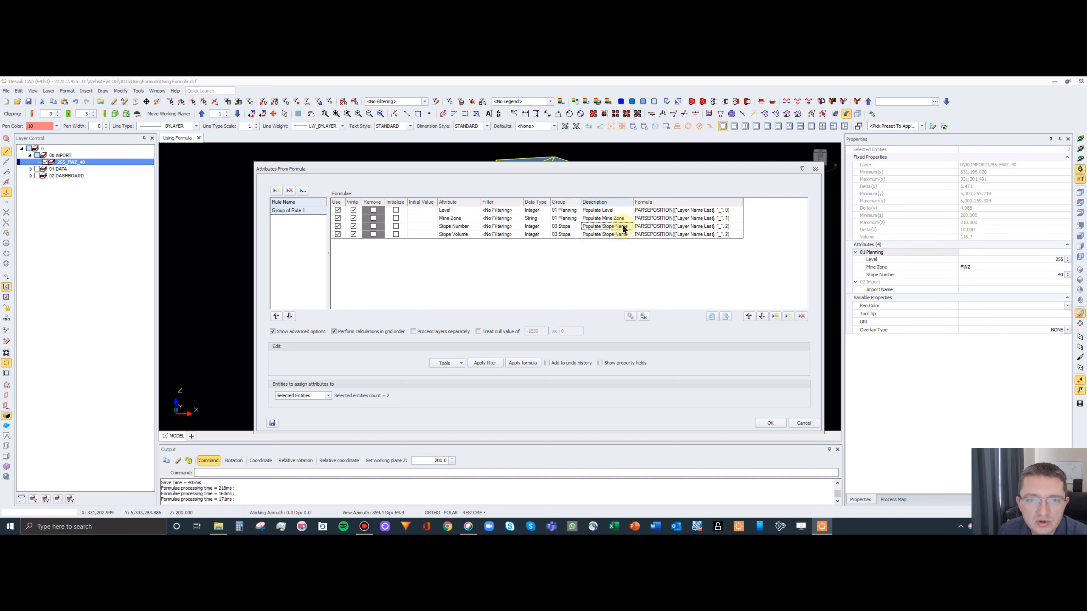
pyautogui.click(626, 233)
pyautogui.click(626, 235)
pyautogui.moveTo(626, 234); pyautogui.dragTo(613, 235)
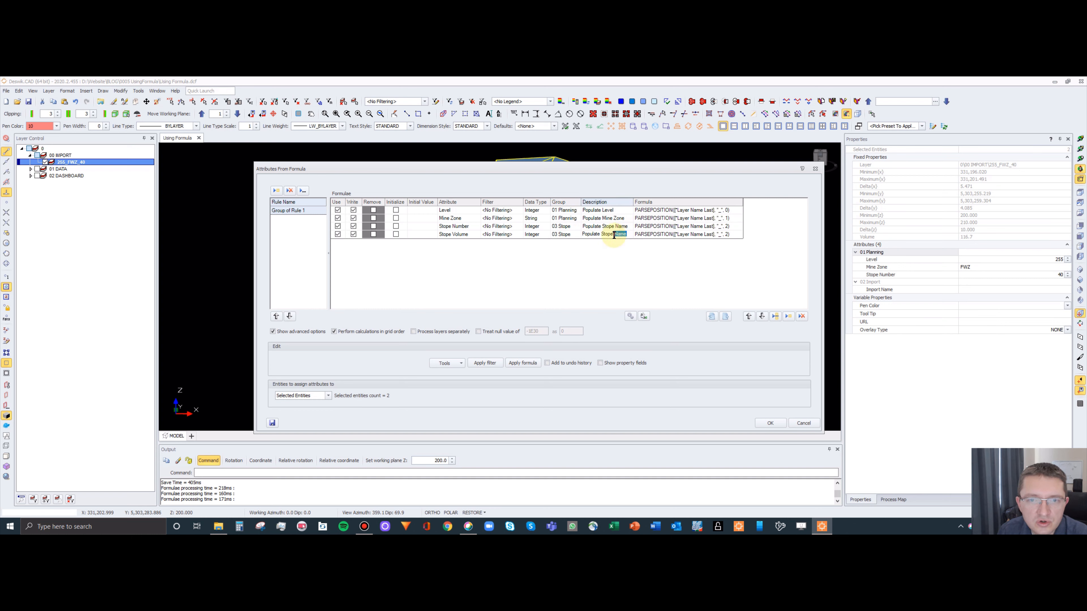
pyautogui.press('BackSpace')
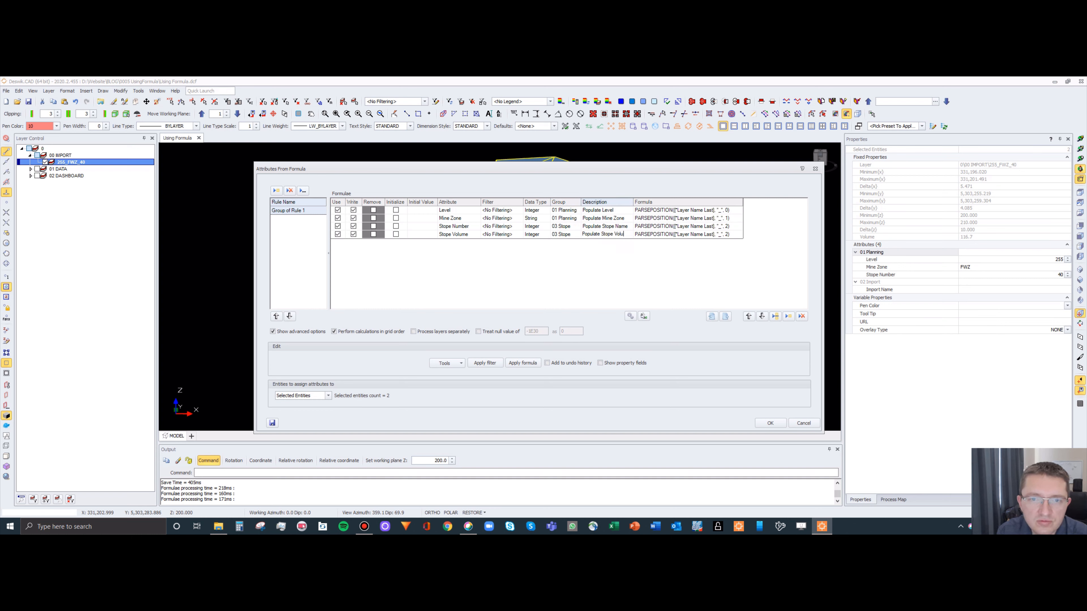
pyautogui.press('Return')
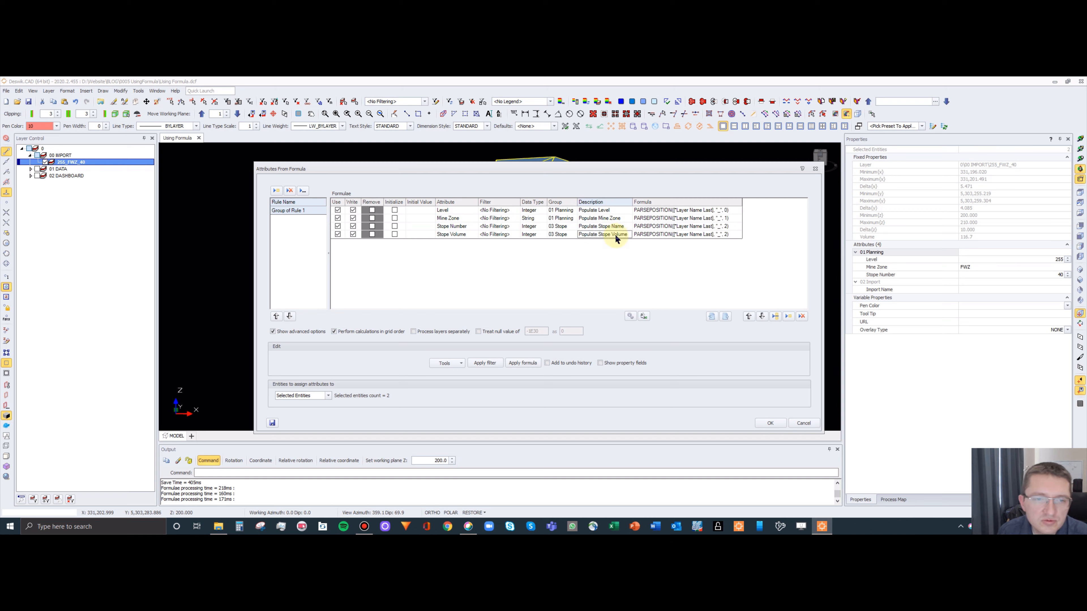
# Clear the Stope Volume row's copied formula, filter the fields for "vol", and insert the standard ROUND function.
pyautogui.click(708, 235)
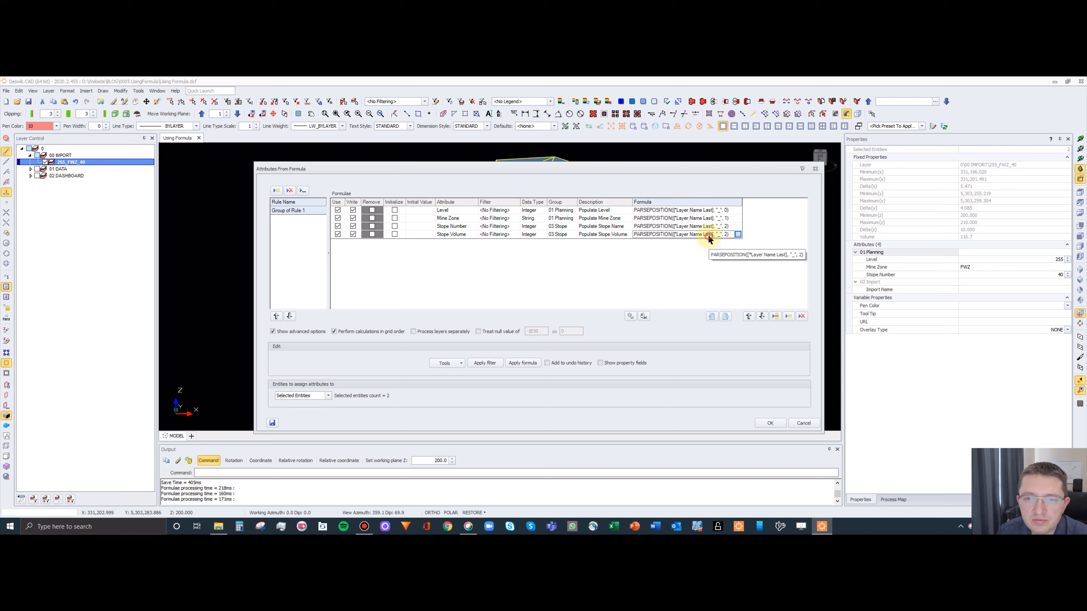
pyautogui.click(737, 236)
pyautogui.moveTo(431, 259); pyautogui.dragTo(213, 262)
pyautogui.press('BackSpace')
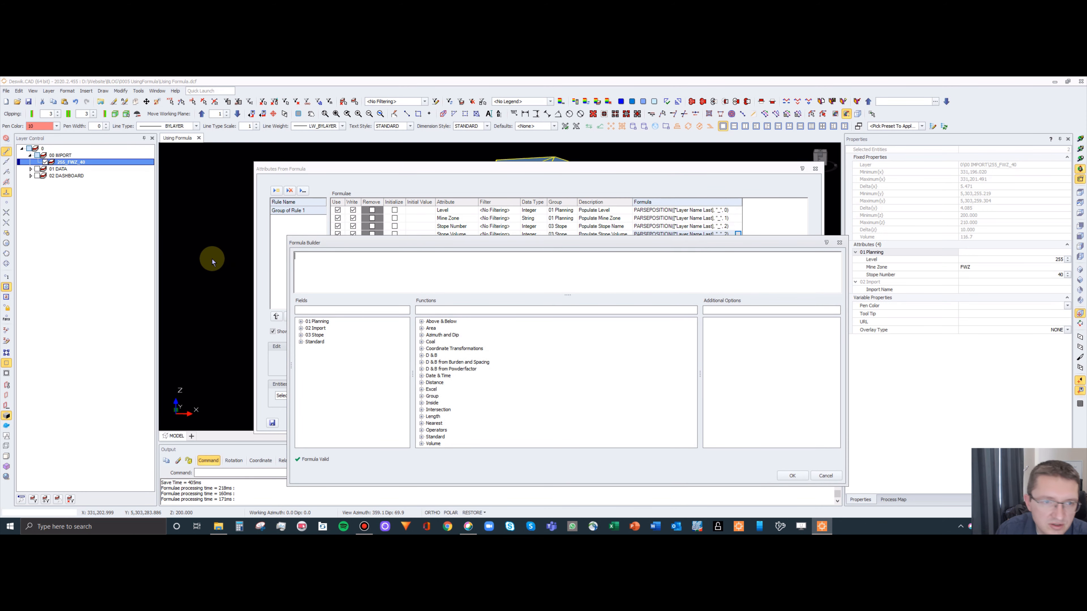
pyautogui.click(314, 308)
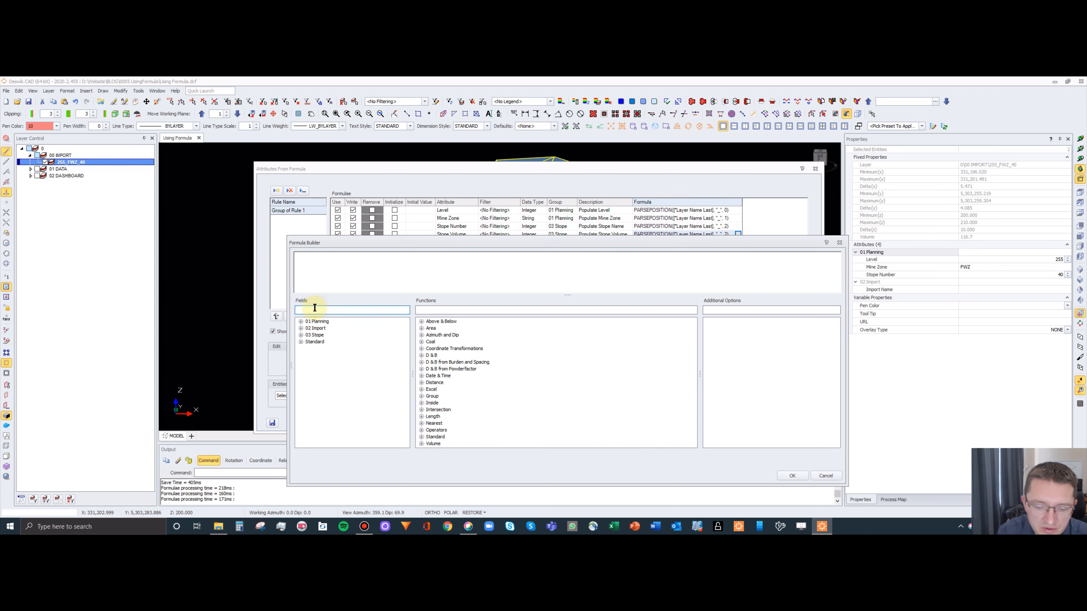
pyautogui.write('vol')
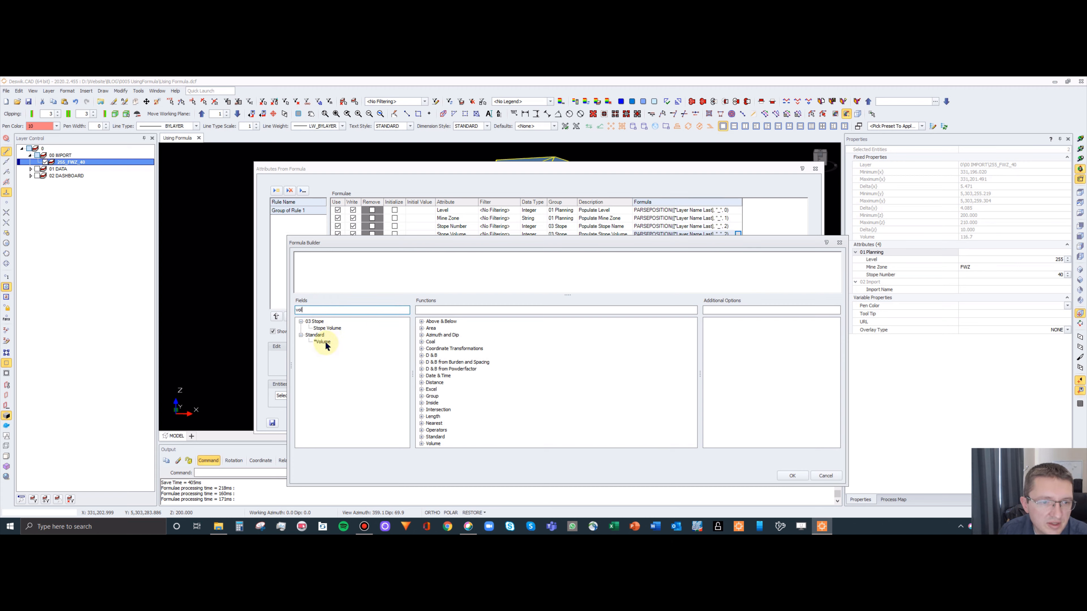
pyautogui.click(442, 308)
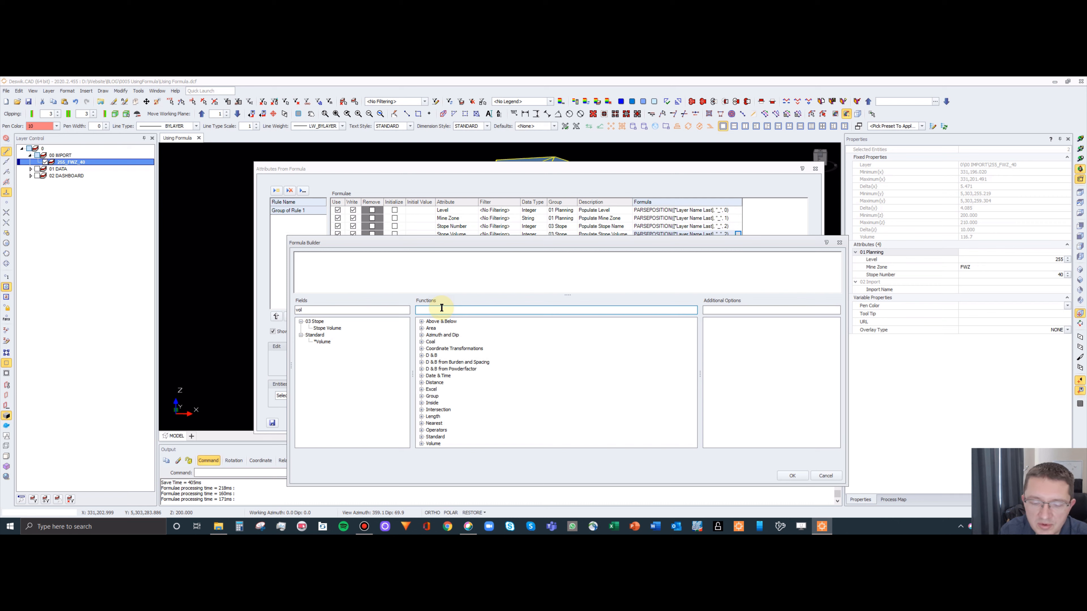
pyautogui.write('round')
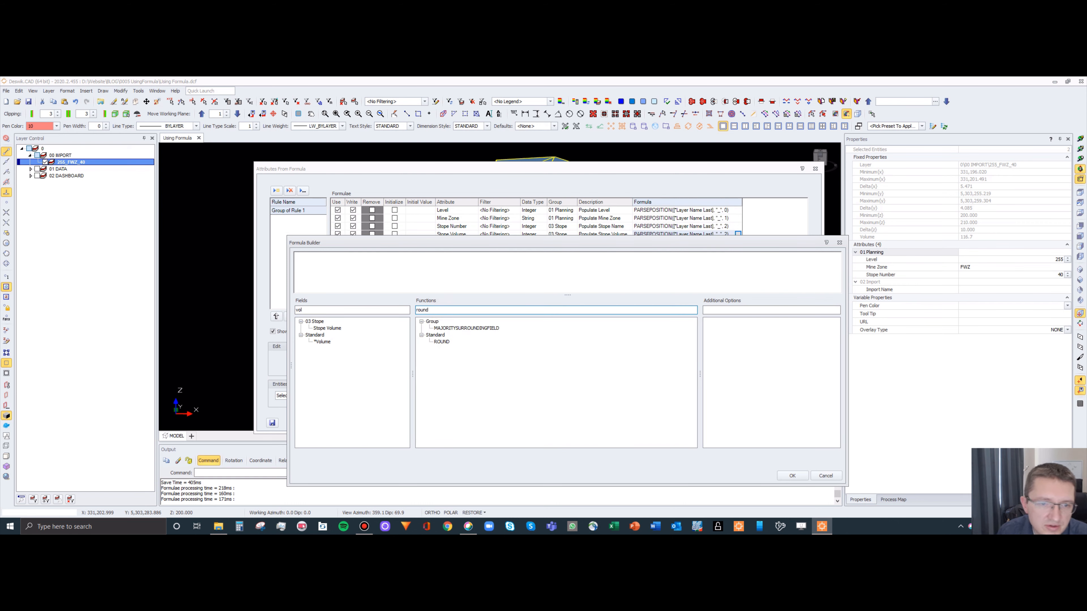
pyautogui.click(442, 342)
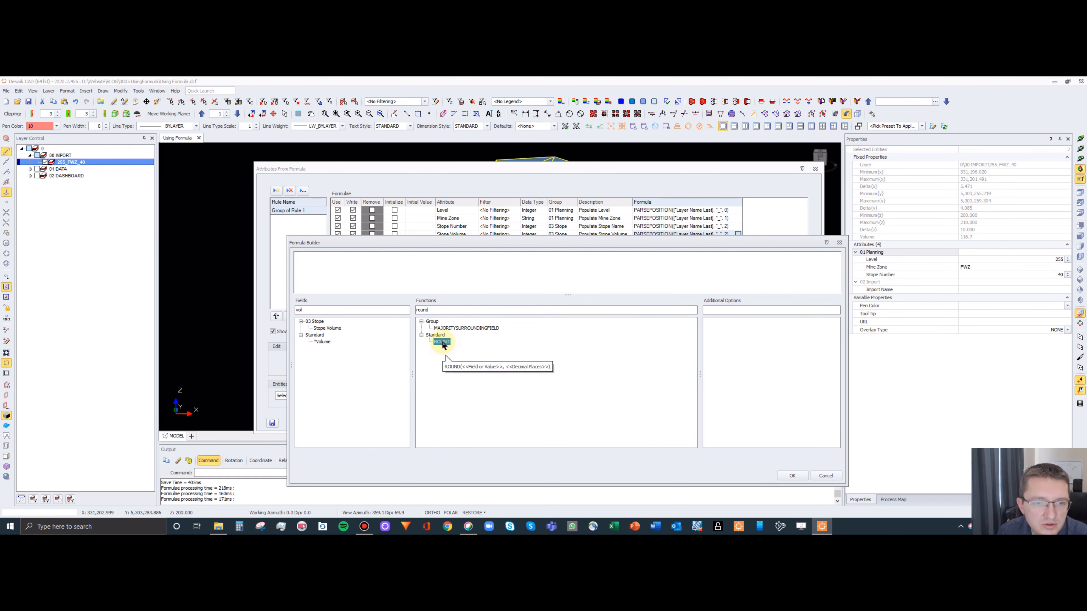
pyautogui.doubleClick(441, 342)
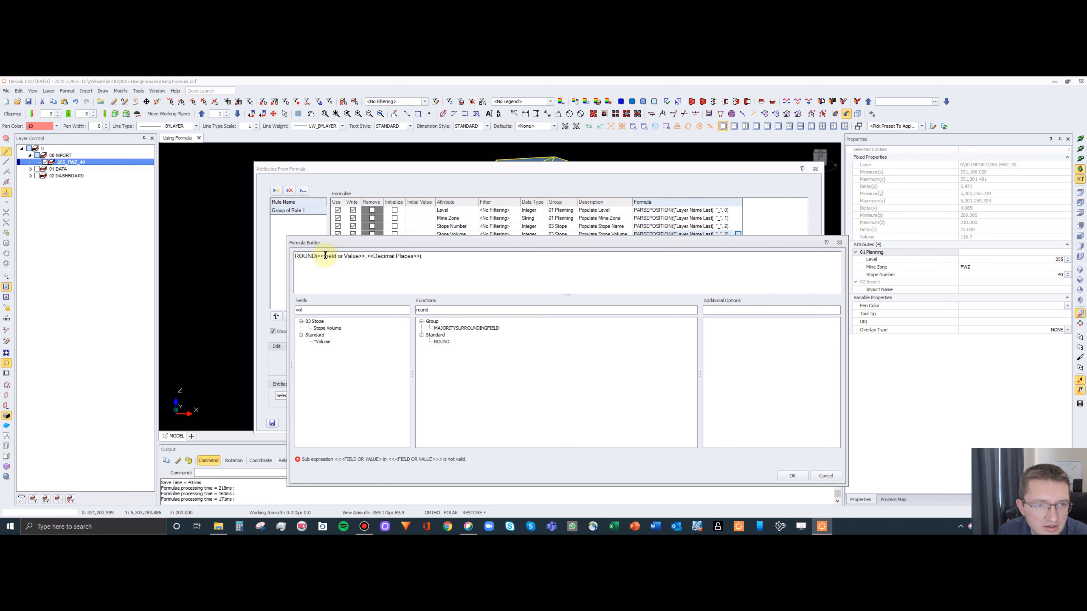
# Complete the Stope Volume formula as ROUND([*Volume], 0) using the standard volume field, and accept it.
pyautogui.doubleClick(343, 256)
pyautogui.doubleClick(322, 342)
pyautogui.doubleClick(372, 256)
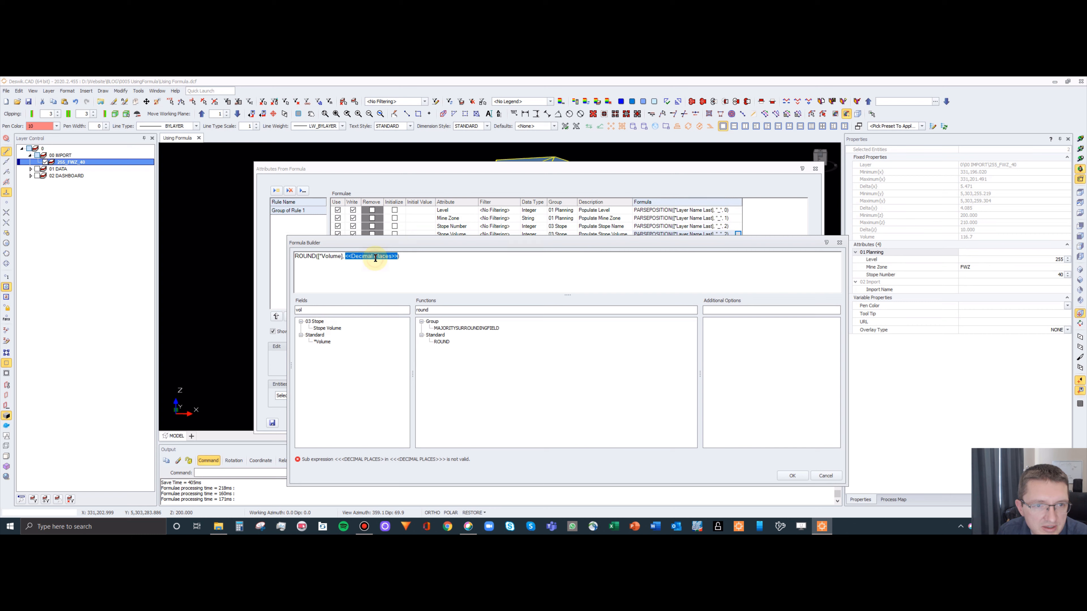
pyautogui.write('0')
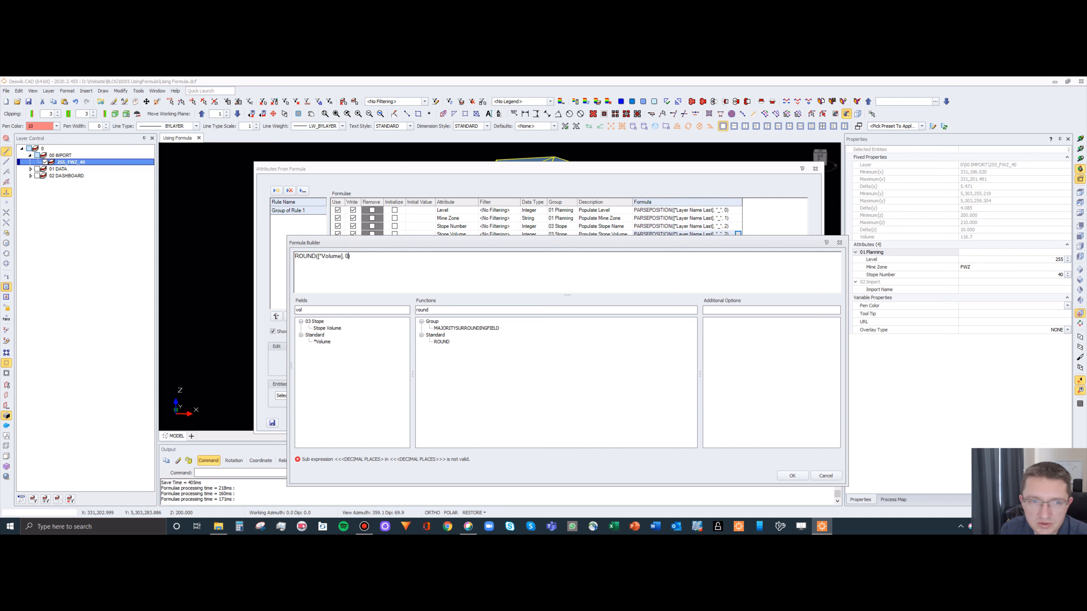
pyautogui.click(374, 260)
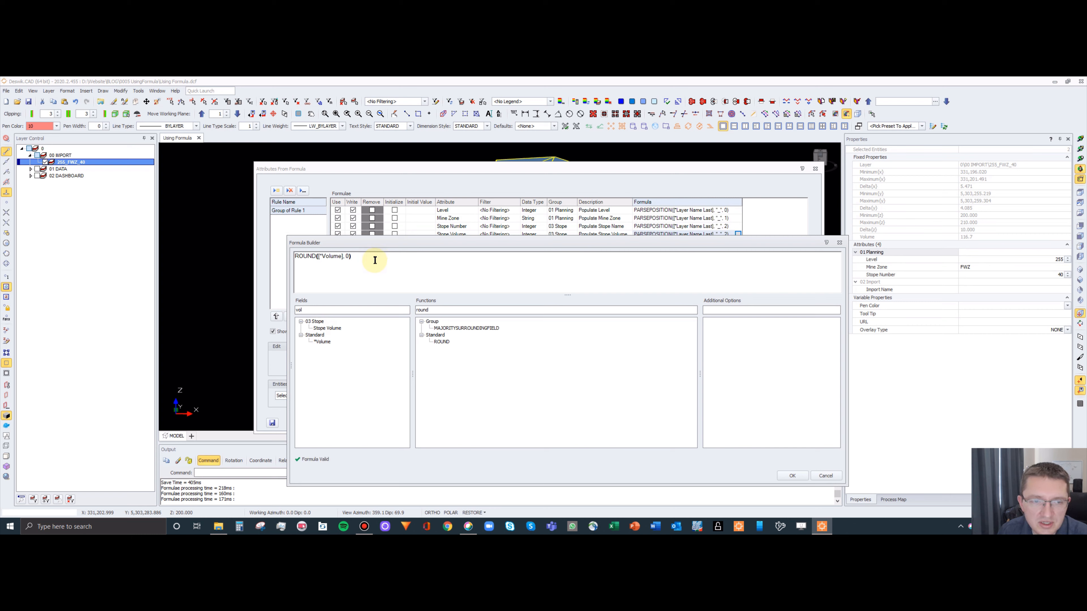
pyautogui.click(792, 475)
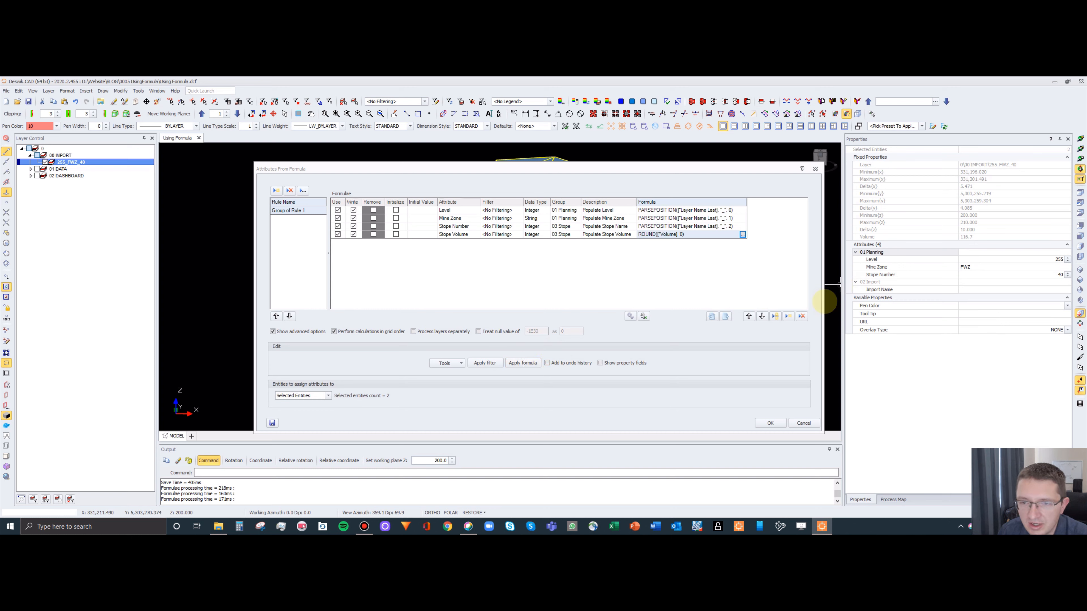
# Apply the formulas to the selected entities, then inspect the Stope Volume attribute of the point and the solid individually.
pyautogui.click(523, 363)
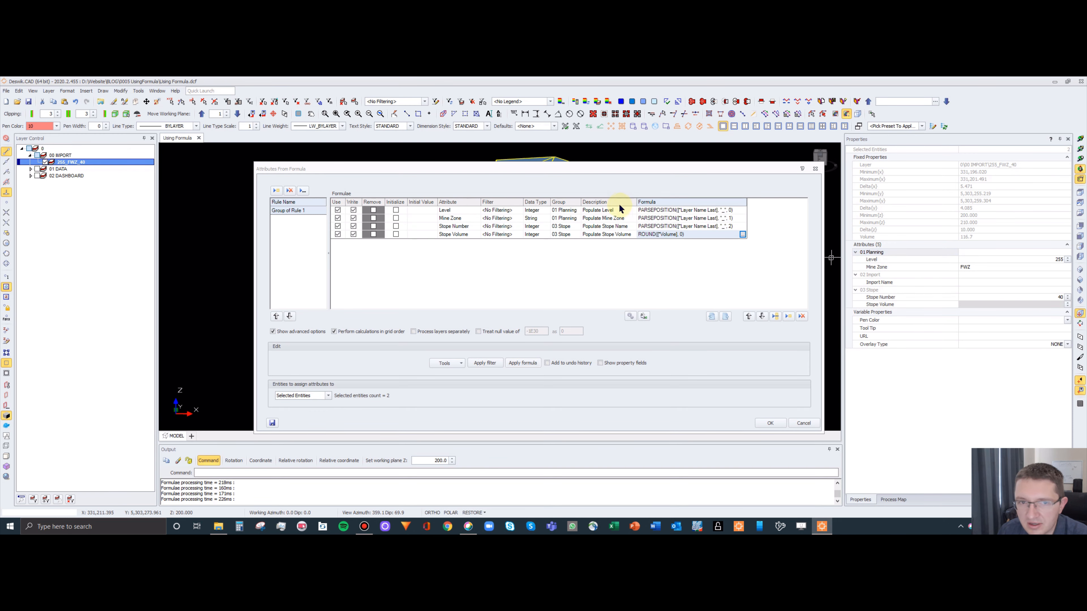
pyautogui.moveTo(598, 167); pyautogui.dragTo(570, 298)
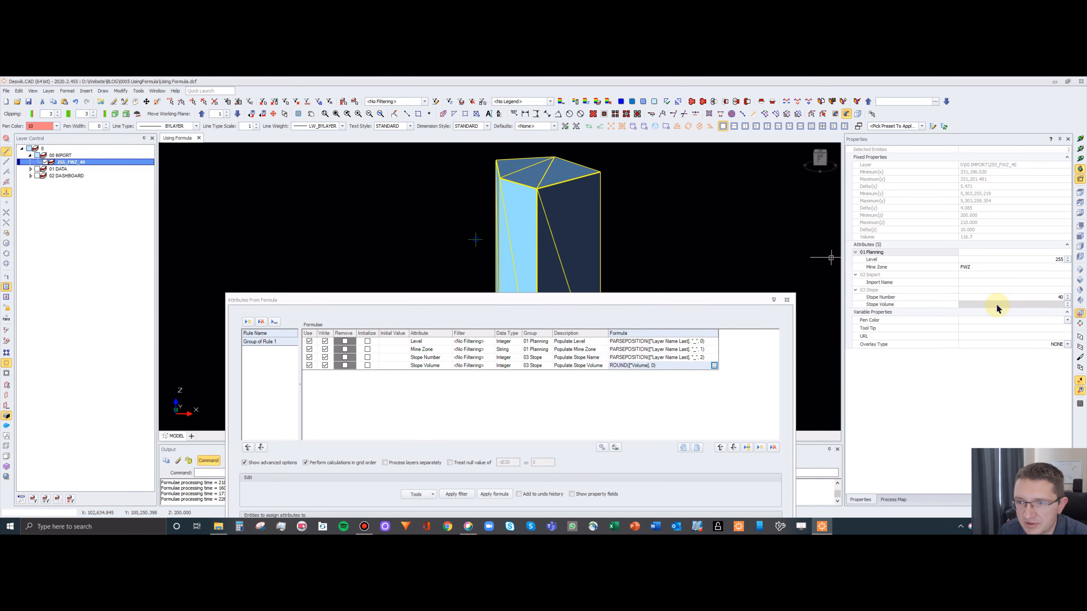
pyautogui.click(440, 210)
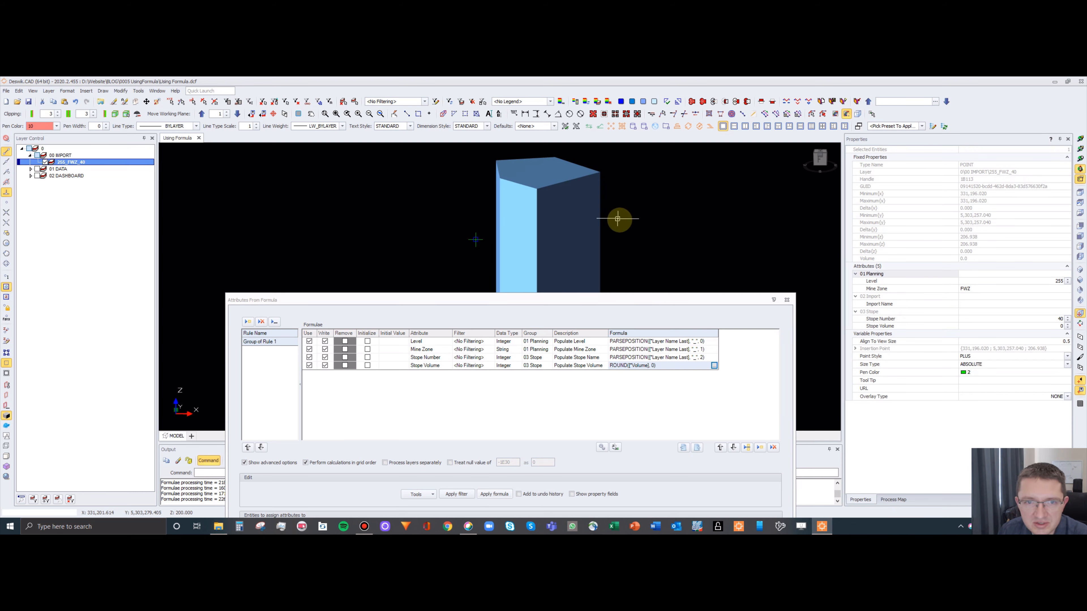
pyautogui.click(586, 210)
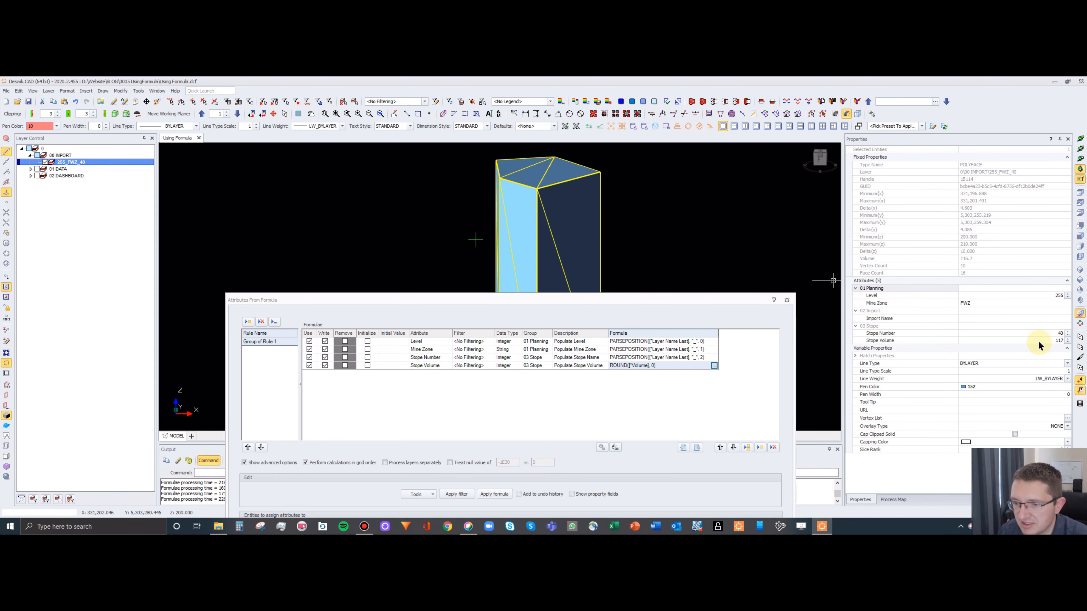
pyautogui.moveTo(691, 301); pyautogui.dragTo(688, 172)
# Add a fifth formula row to Group of Rule 1 for an attribute named "Random Stuff" with the description "Random".
pyautogui.click(756, 319)
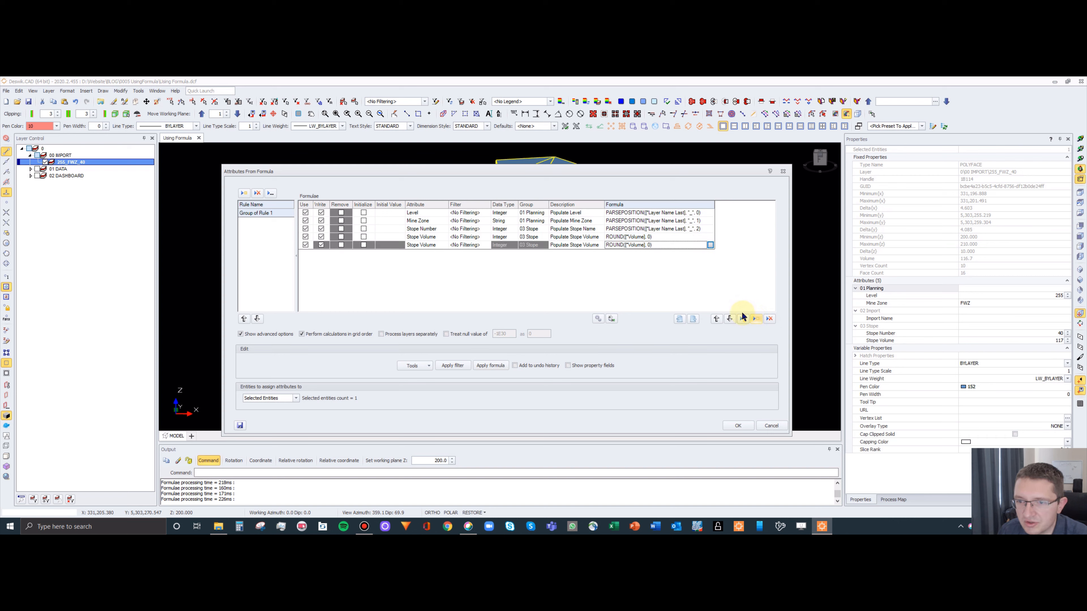
pyautogui.click(437, 244)
pyautogui.click(444, 246)
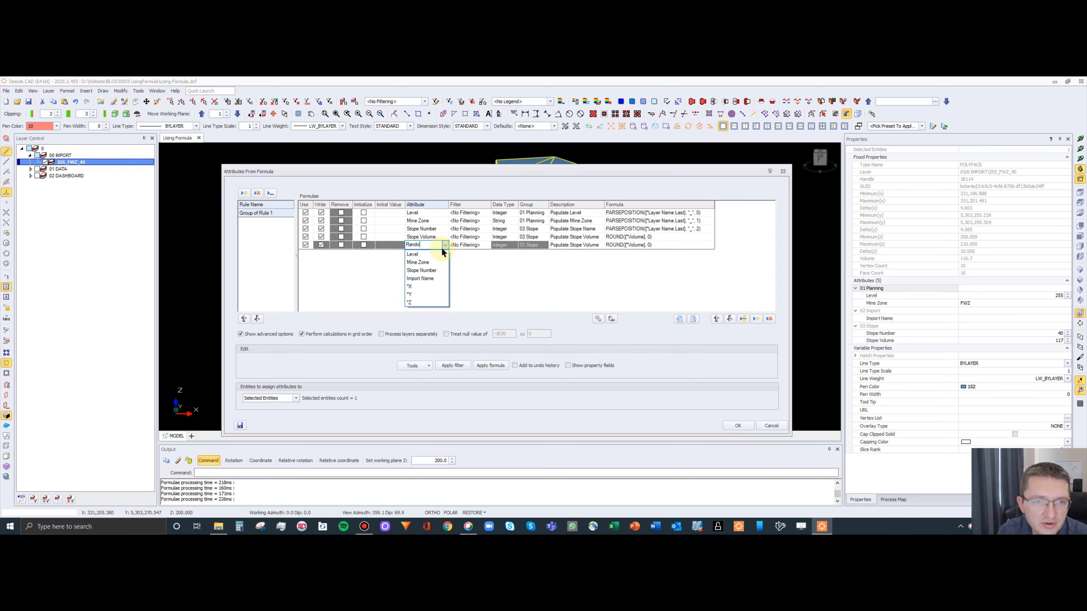
pyautogui.write('Random Stuff')
pyautogui.press('Return')
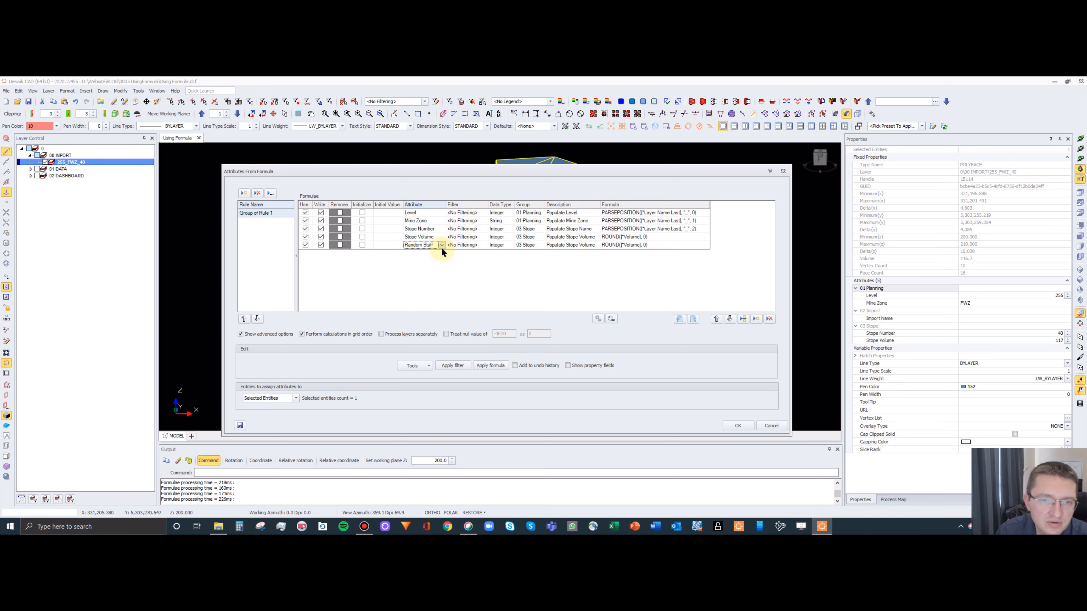
pyautogui.click(597, 245)
pyautogui.click(594, 245)
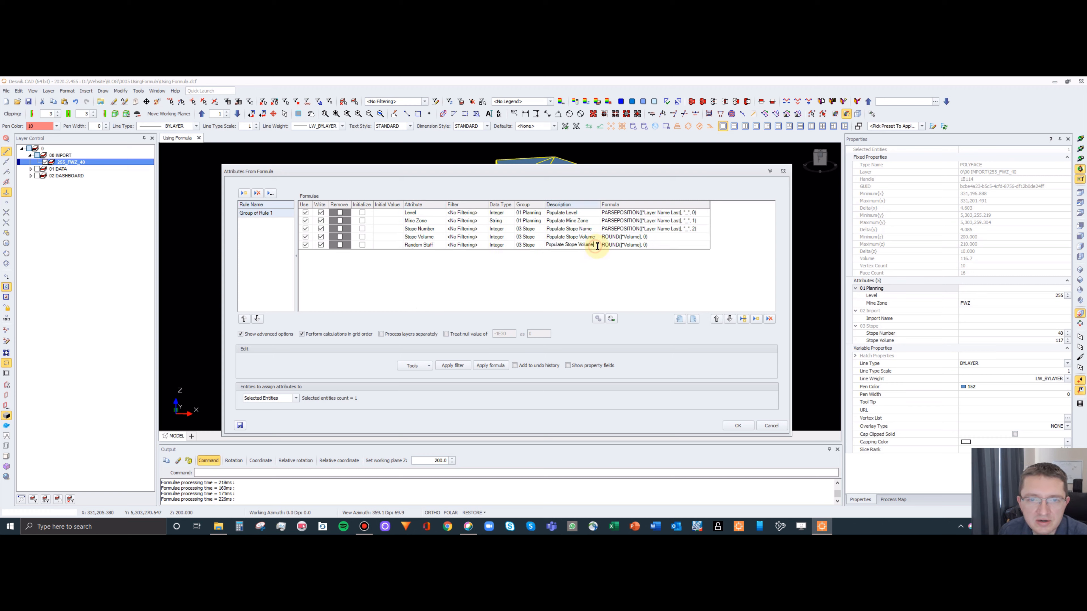
pyautogui.write('Random')
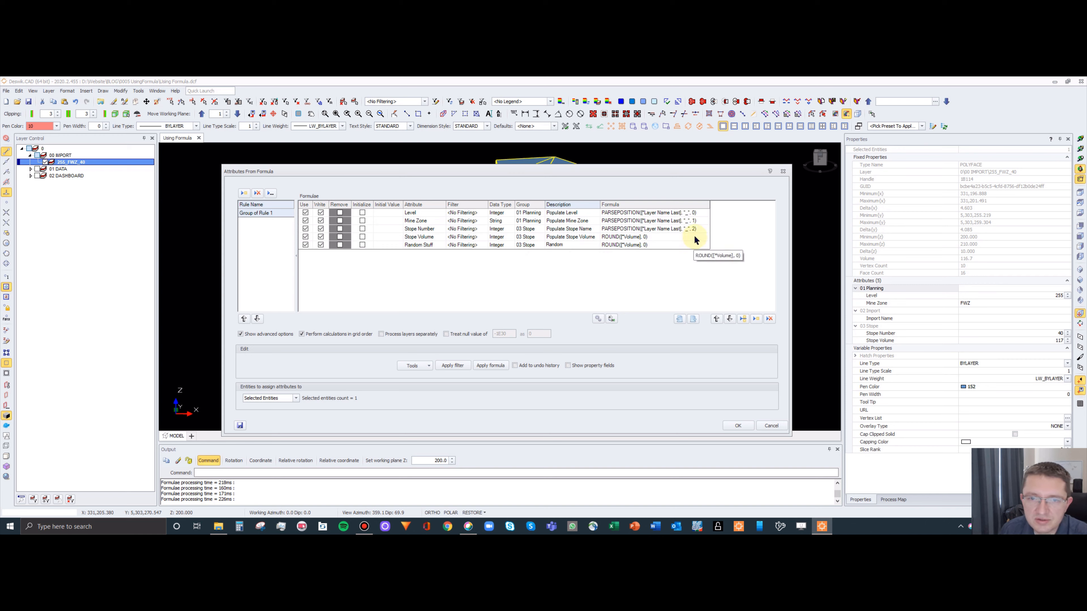
# Replace the copied formula of the Random Stuff row with the standard IF function.
pyautogui.click(693, 245)
pyautogui.click(705, 245)
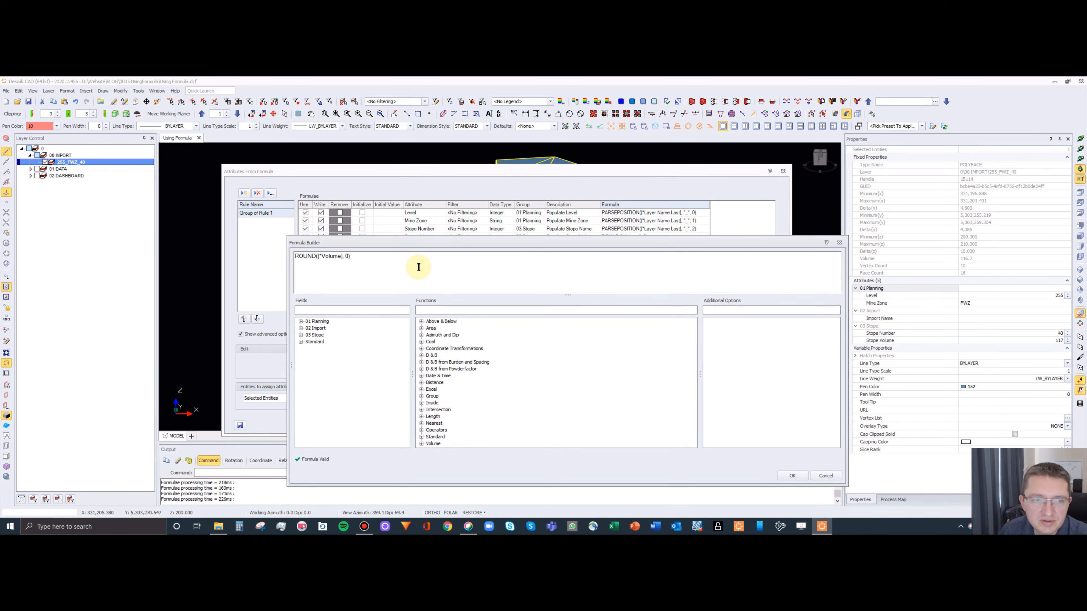
pyautogui.moveTo(413, 266); pyautogui.dragTo(261, 257)
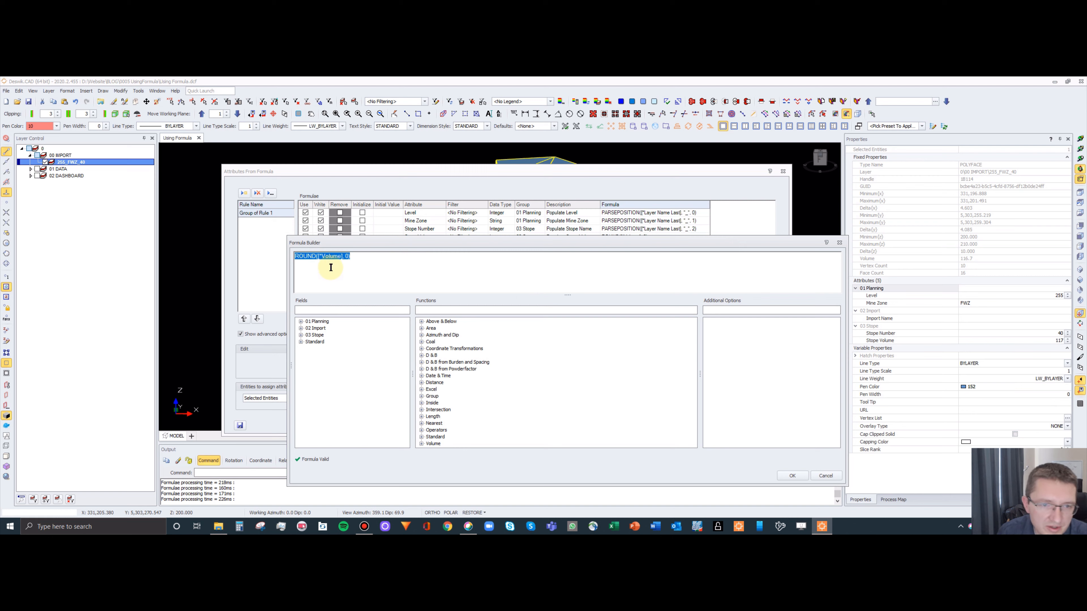
pyautogui.click(427, 307)
pyautogui.write('if')
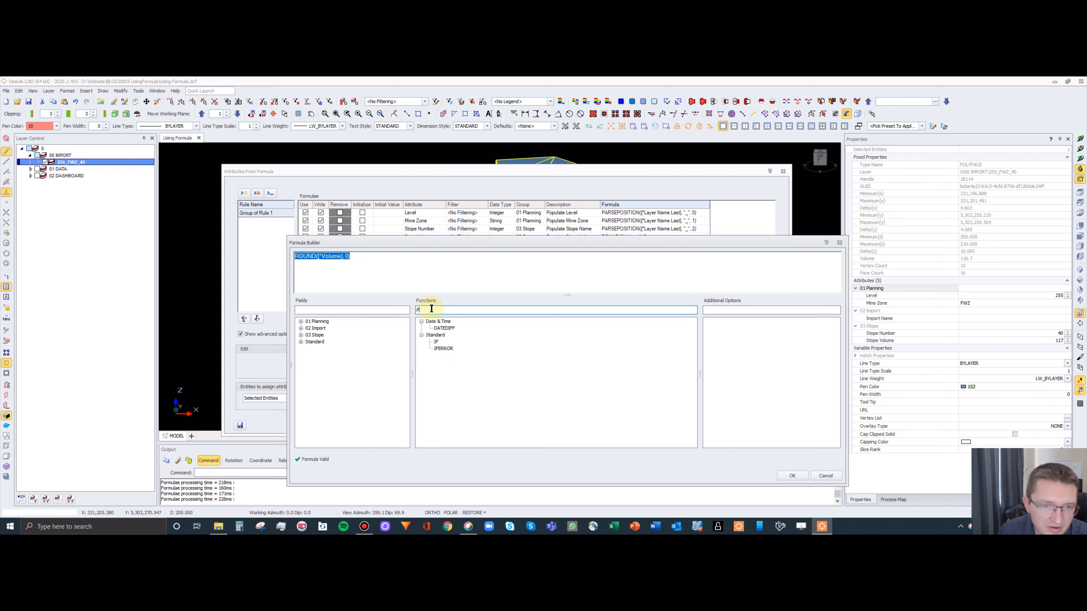
pyautogui.click(436, 341)
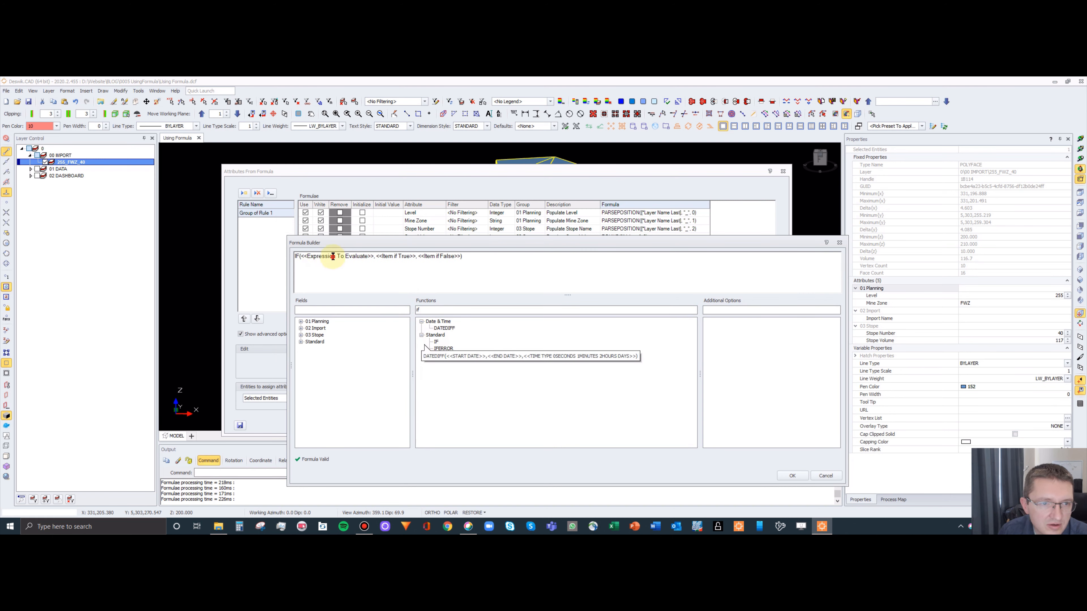
# Set the IF function's expression to evaluate to the standard volume field greater than 1, as [*Volume]>1.
pyautogui.click(332, 255)
pyautogui.click(352, 307)
pyautogui.write('volu')
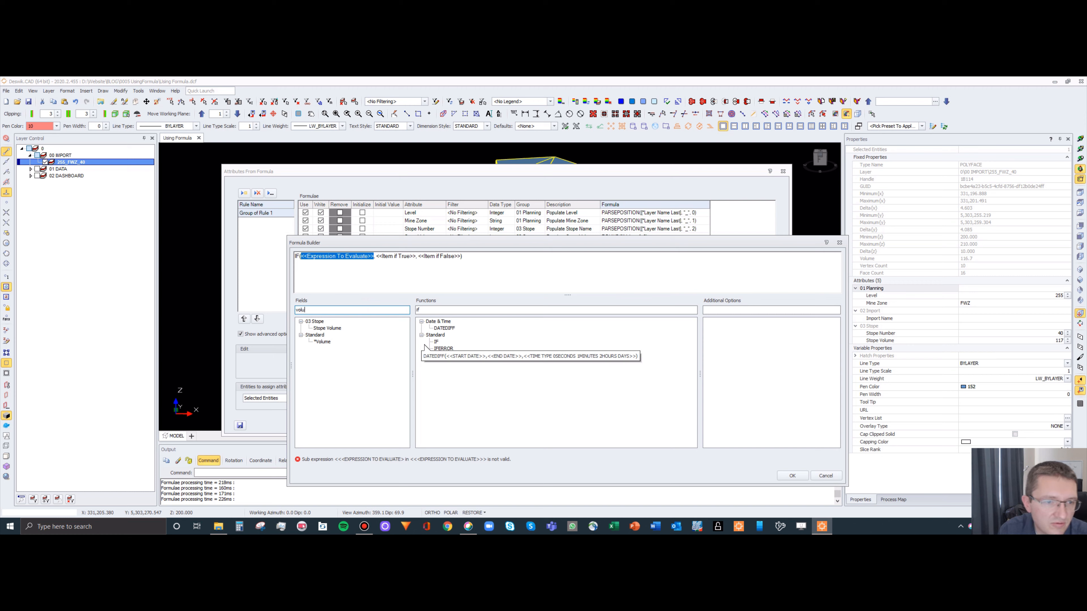
pyautogui.doubleClick(323, 341)
pyautogui.write('>')
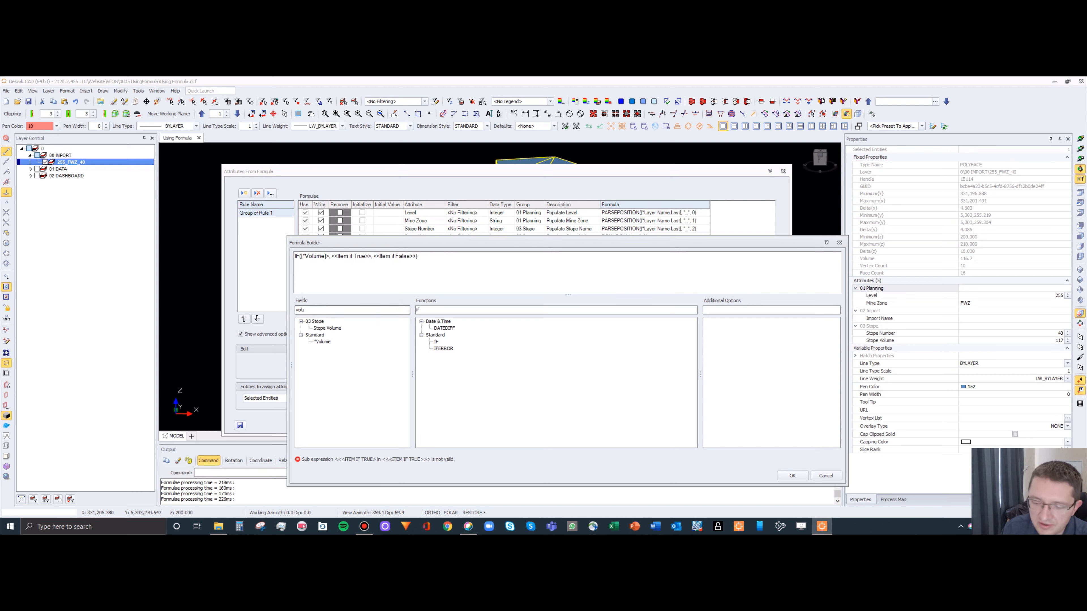
pyautogui.write('1')
# Set the IF function's true item to "Solid" and its false item to "Point".
pyautogui.click(356, 256)
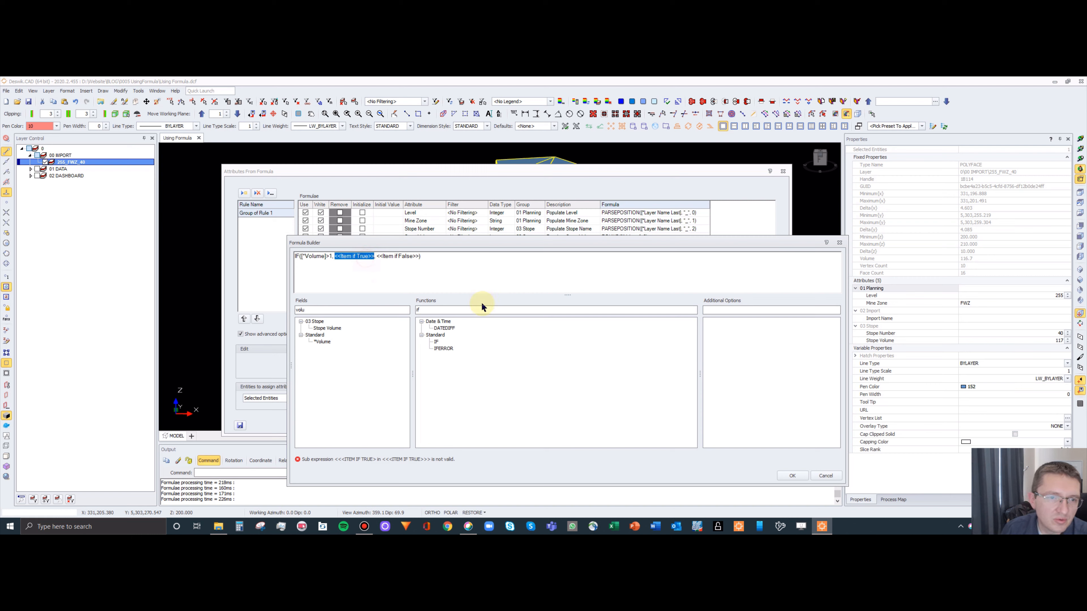
pyautogui.write('"')
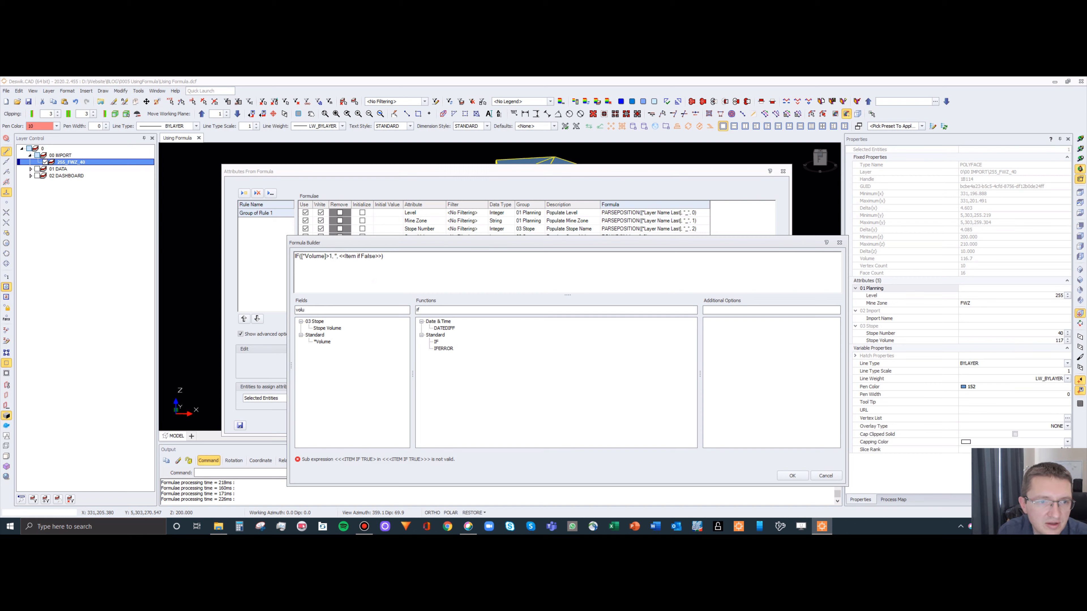
pyautogui.write('BIG"')
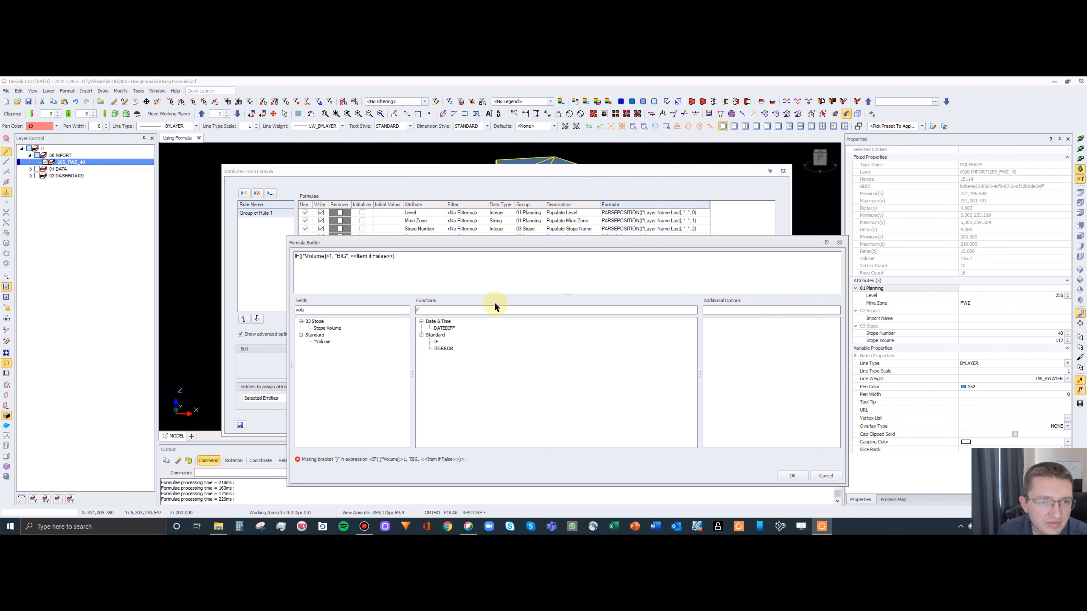
pyautogui.press('BackSpace')
pyautogui.press('BackSpace')
pyautogui.press('BackSpace')
pyautogui.press('BackSpace')
pyautogui.write('Solid"')
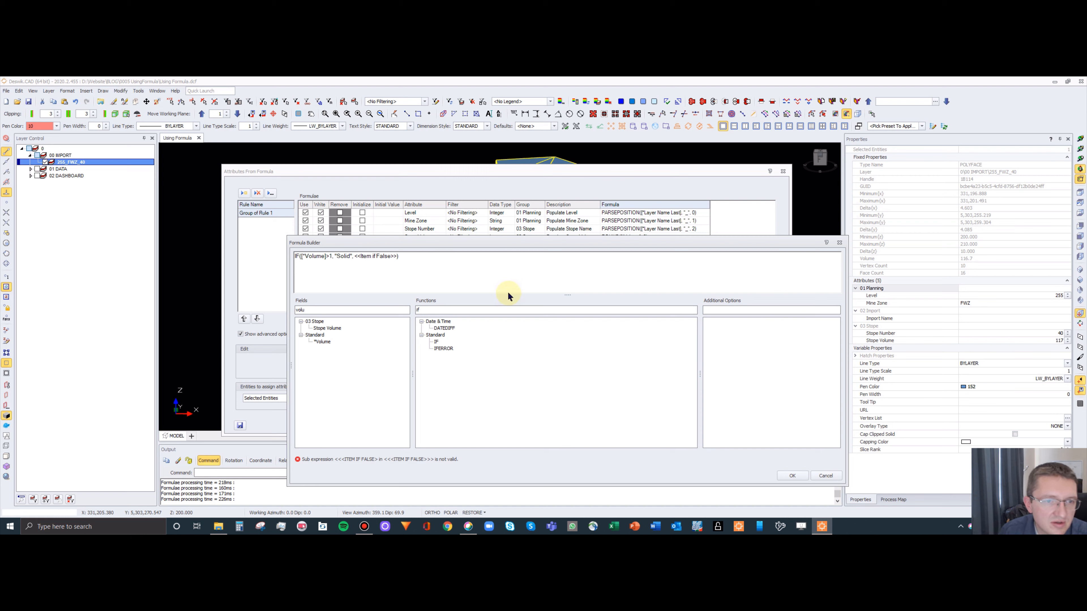
pyautogui.doubleClick(387, 256)
pyautogui.write('"')
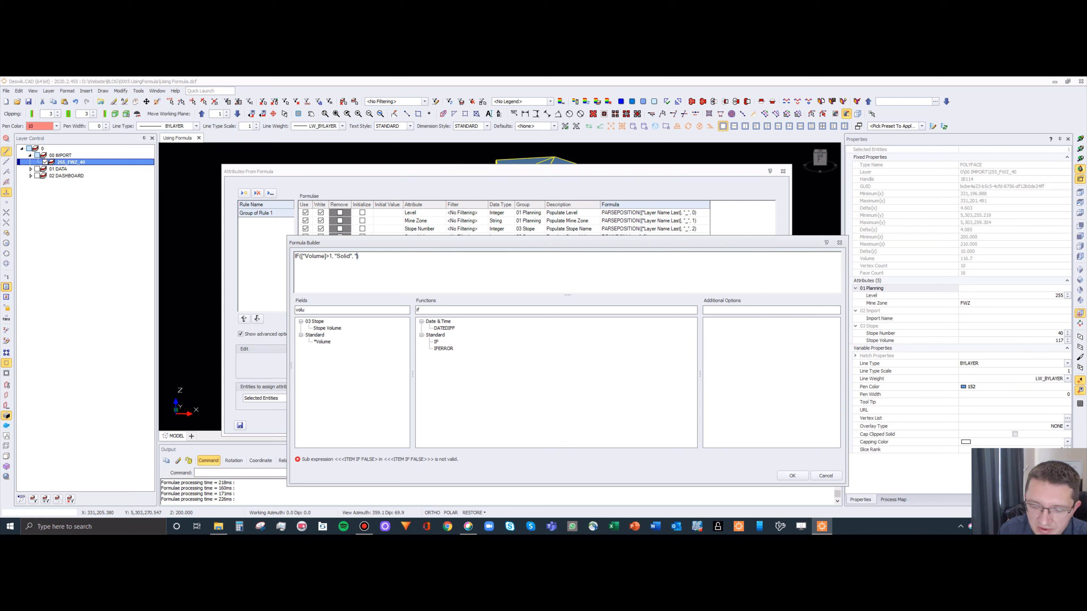
pyautogui.write('Point')
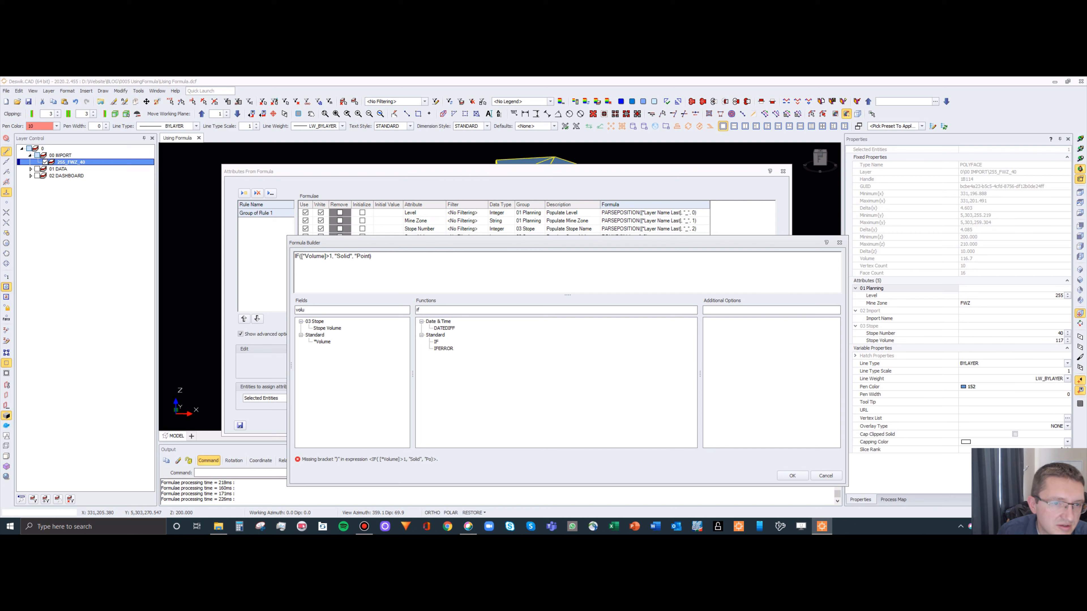
# Change the volume threshold to 0, close the quotation around Point, and accept the formula IF([*Volume]>0, "Solid", "Point").
pyautogui.click(333, 256)
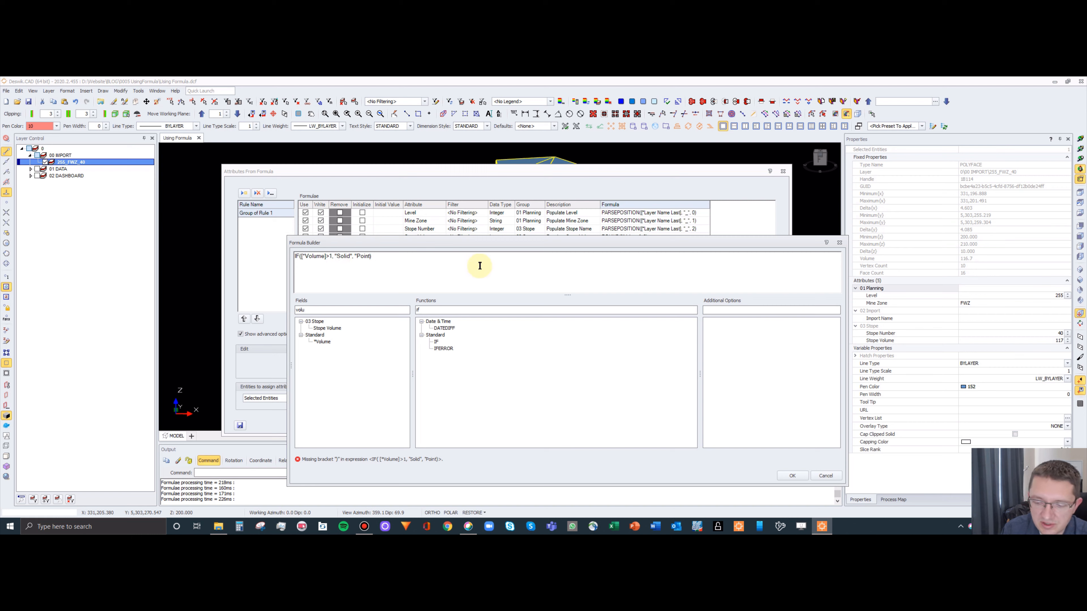
pyautogui.press('BackSpace')
pyautogui.write('0')
pyautogui.click(429, 257)
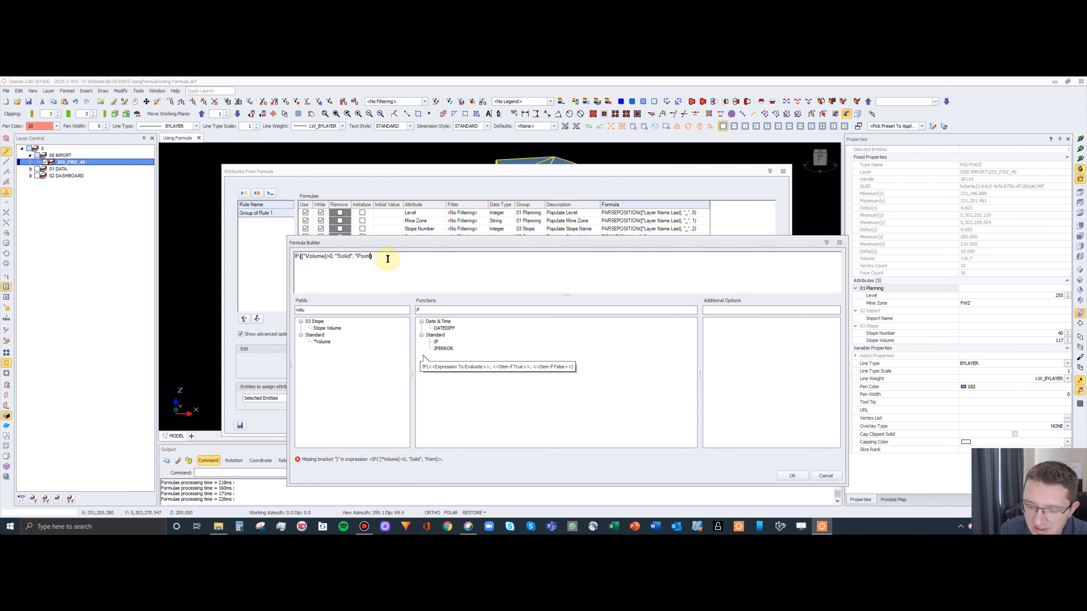
pyautogui.write('"')
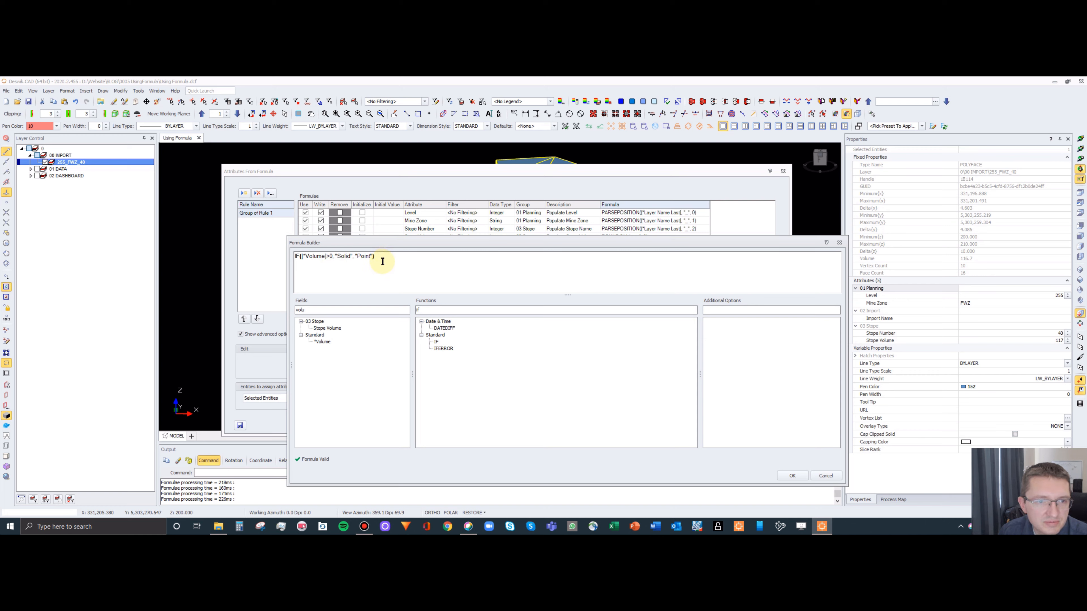
pyautogui.click(795, 473)
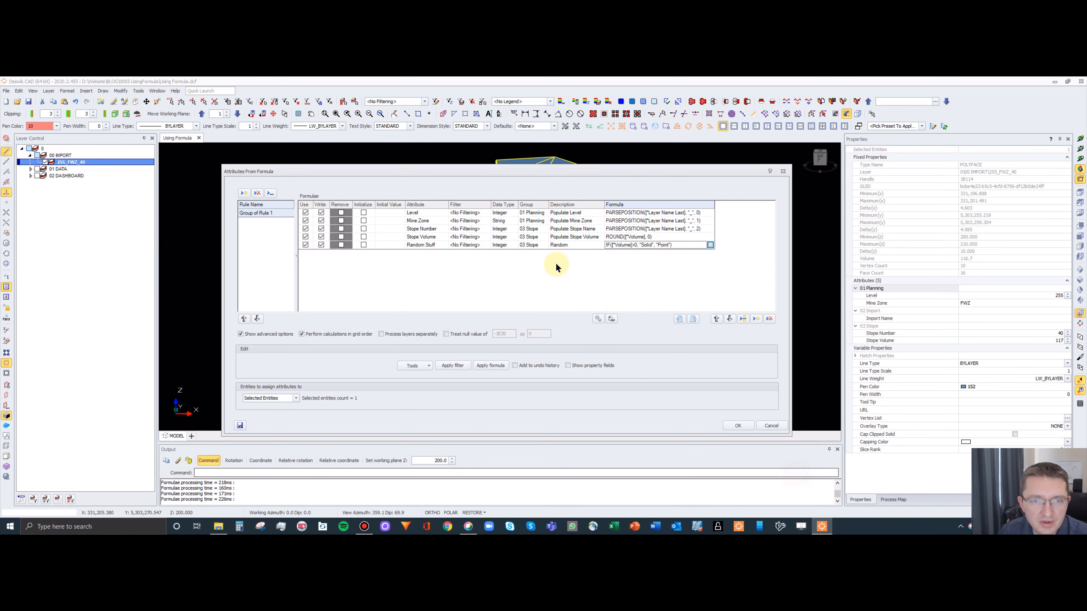
# Set the Random Stuff row's data type to String and rename its attribute to "Task Type".
pyautogui.click(513, 244)
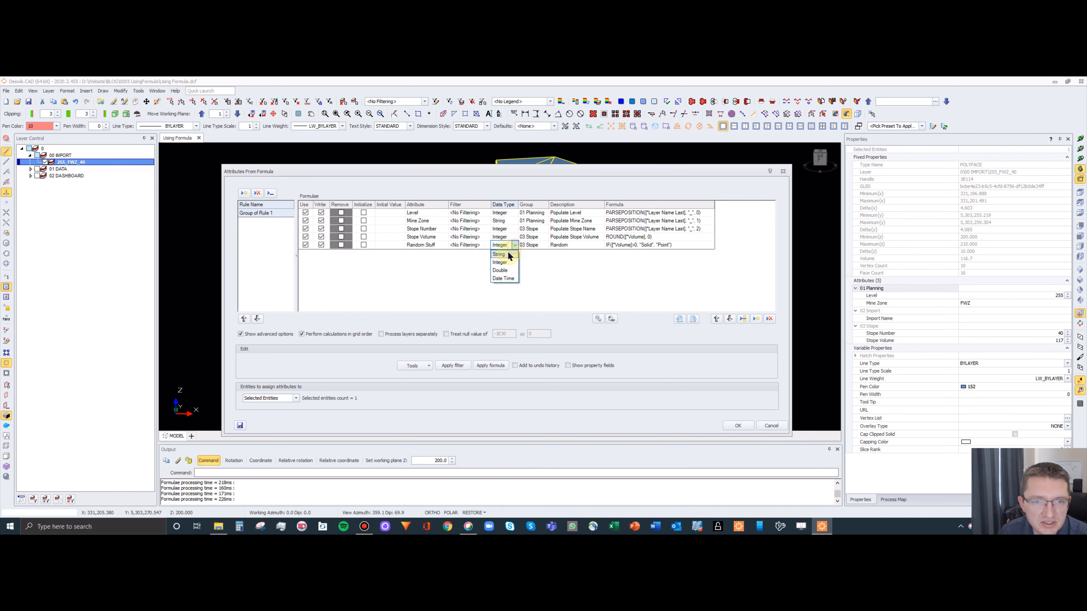
pyautogui.click(507, 254)
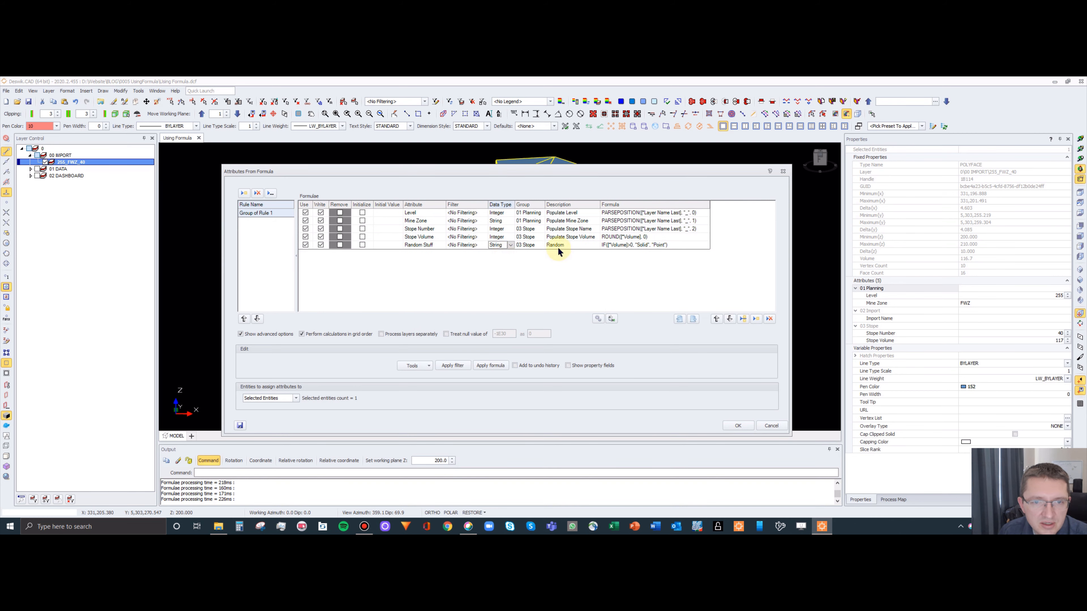
pyautogui.click(443, 245)
pyautogui.click(442, 245)
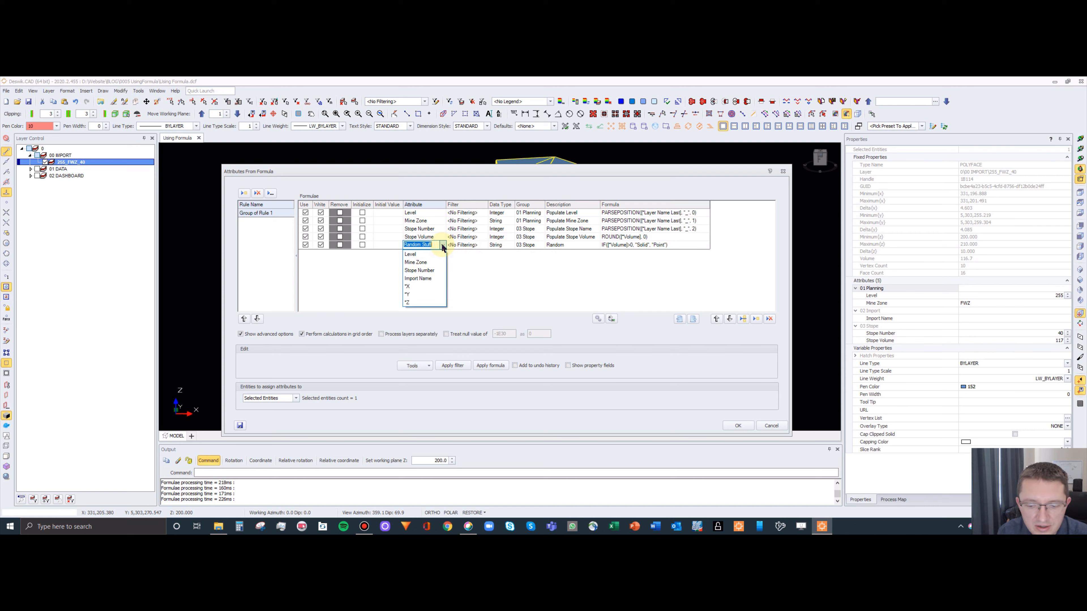
pyautogui.write('Task')
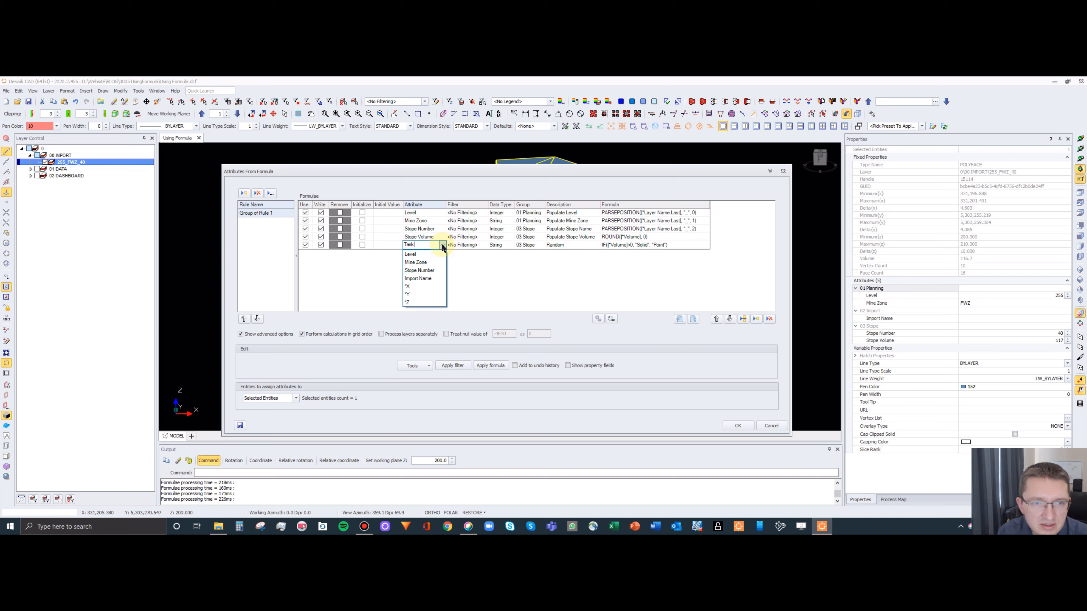
pyautogui.write(' Type')
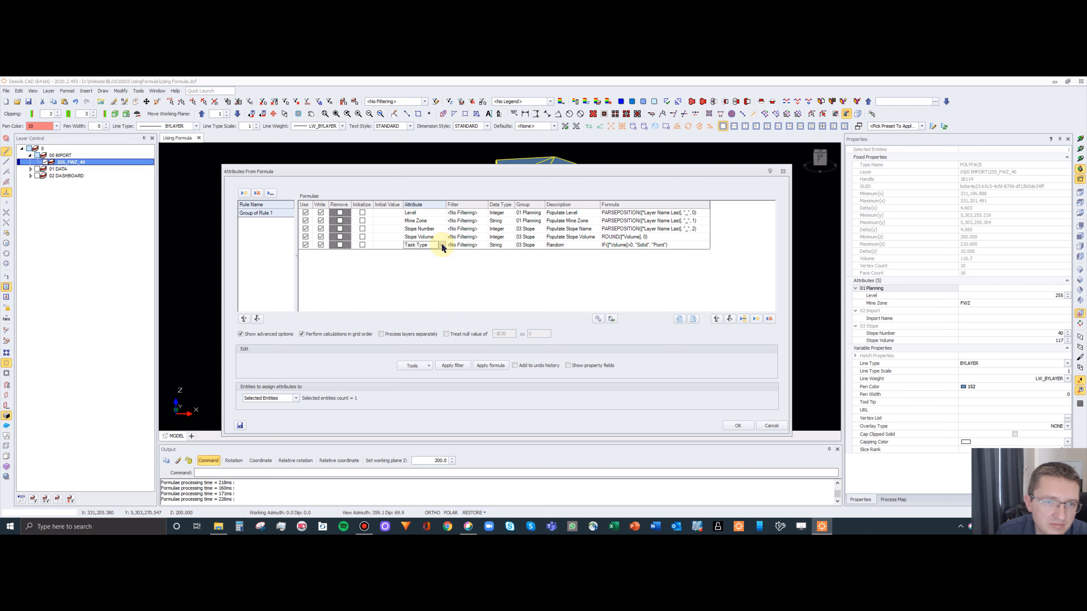
pyautogui.click(468, 246)
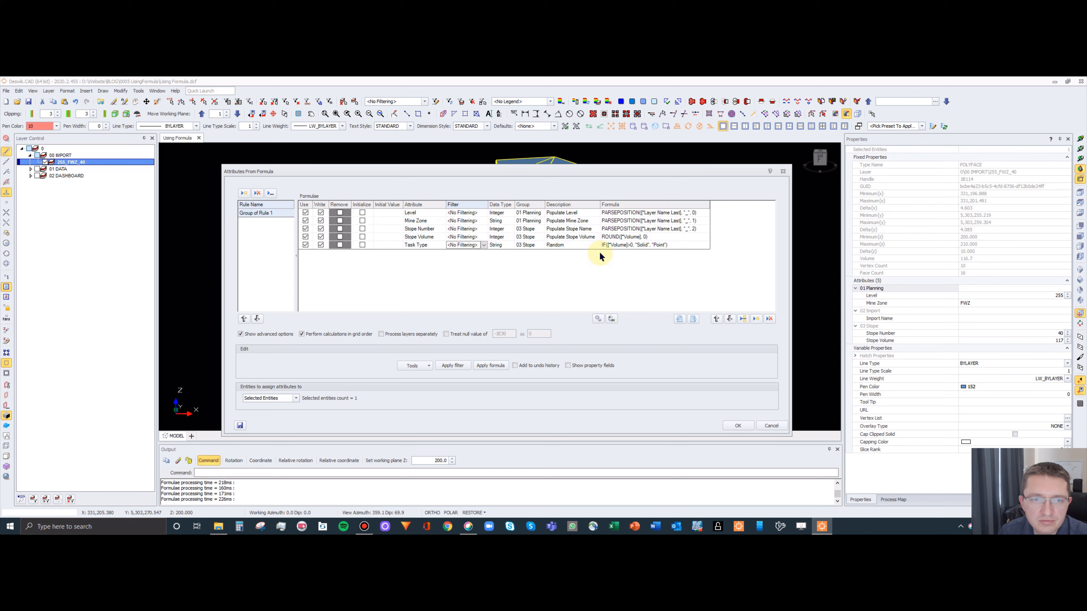
# Apply the attribute formulas to the selected stope solid, and select the point beside it to check its attributes.
pyautogui.click(739, 425)
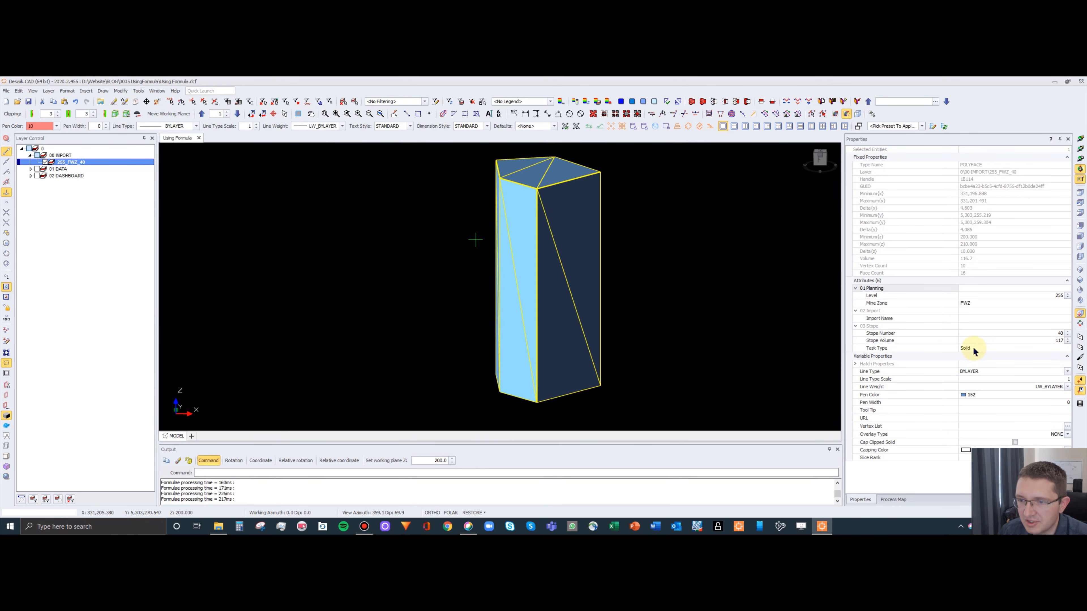
pyautogui.click(455, 220)
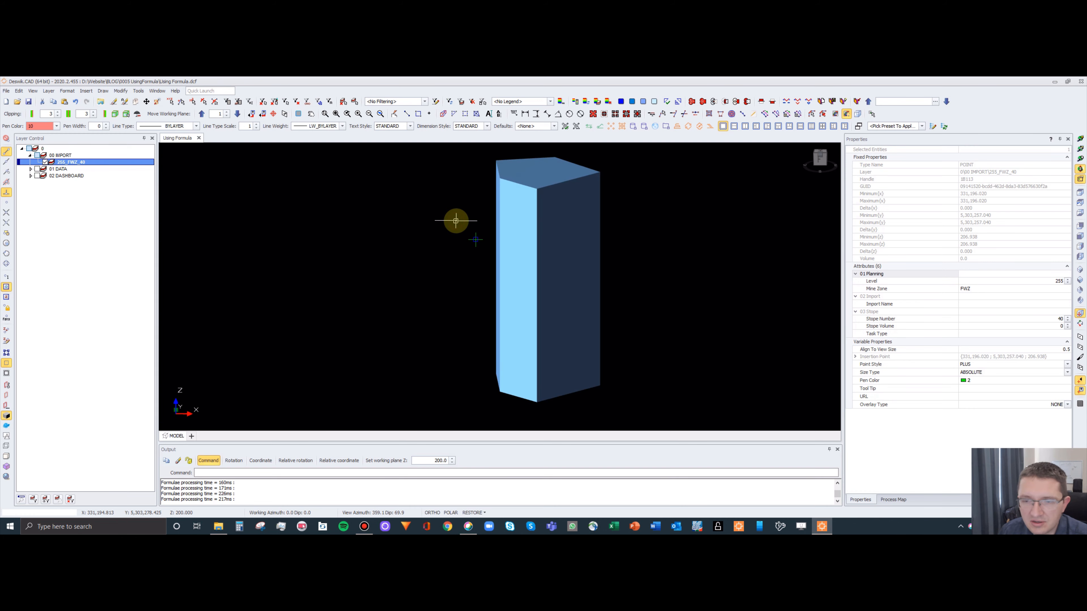
# Run the attribute formulas on the stope solid and the point together, and check the point's Task Type.
pyautogui.moveTo(661, 303); pyautogui.dragTo(377, 167)
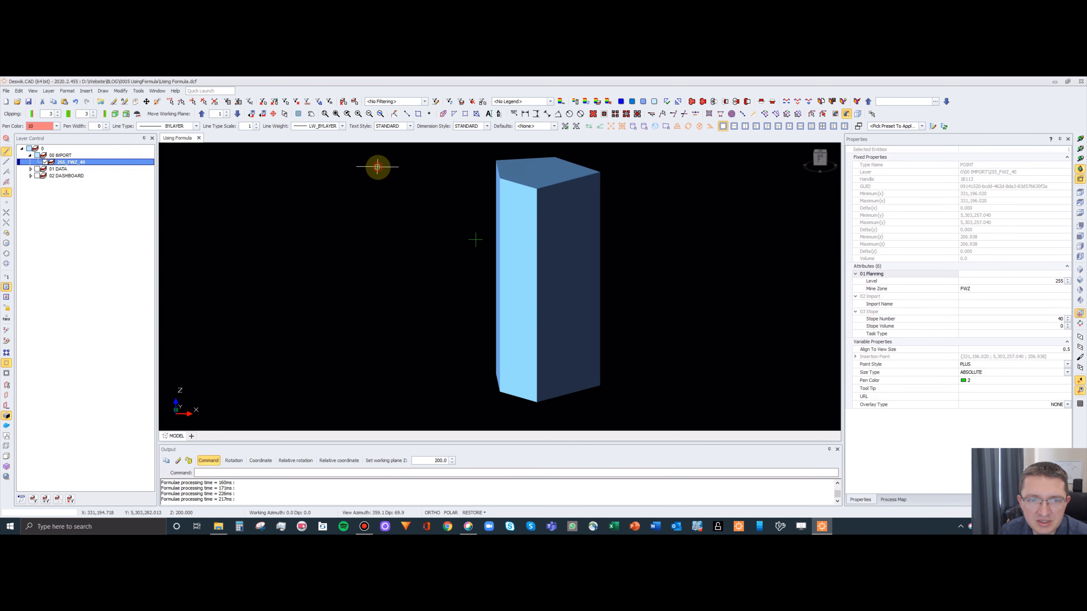
pyautogui.rightClick(398, 179)
pyautogui.click(417, 190)
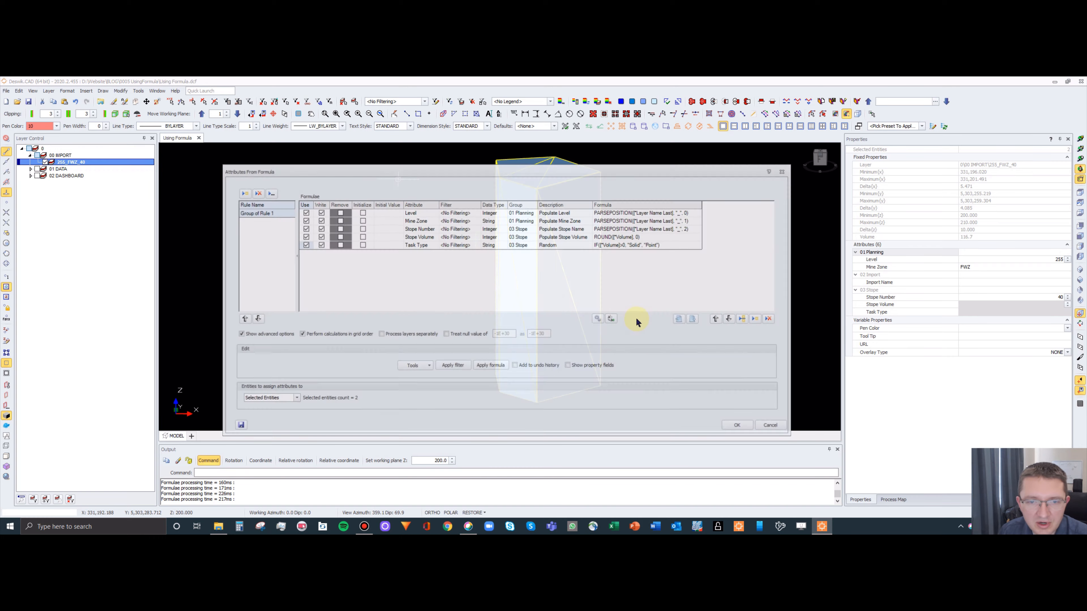
pyautogui.click(739, 425)
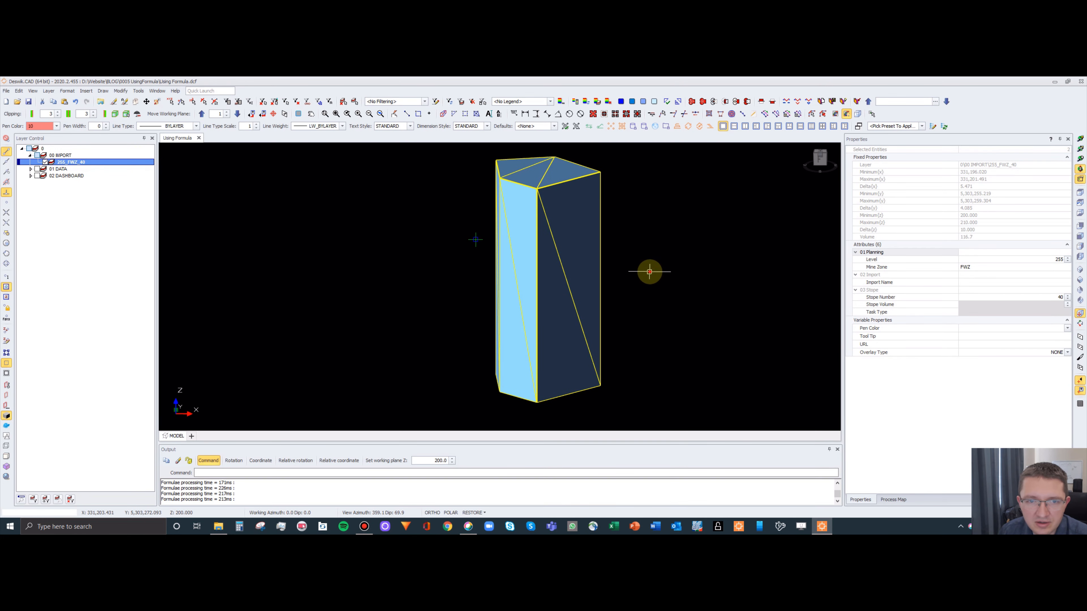
pyautogui.click(649, 272)
pyautogui.click(475, 238)
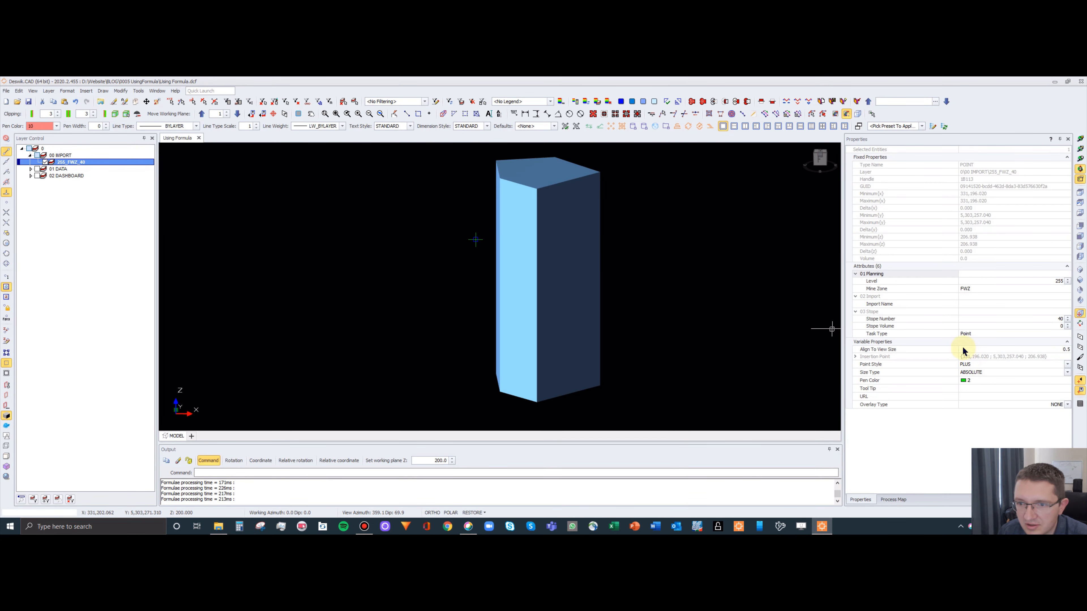
# Select the stope solid and reopen its attribute formulas with Modify Attributes Using Formula.
pyautogui.moveTo(675, 308); pyautogui.dragTo(526, 223)
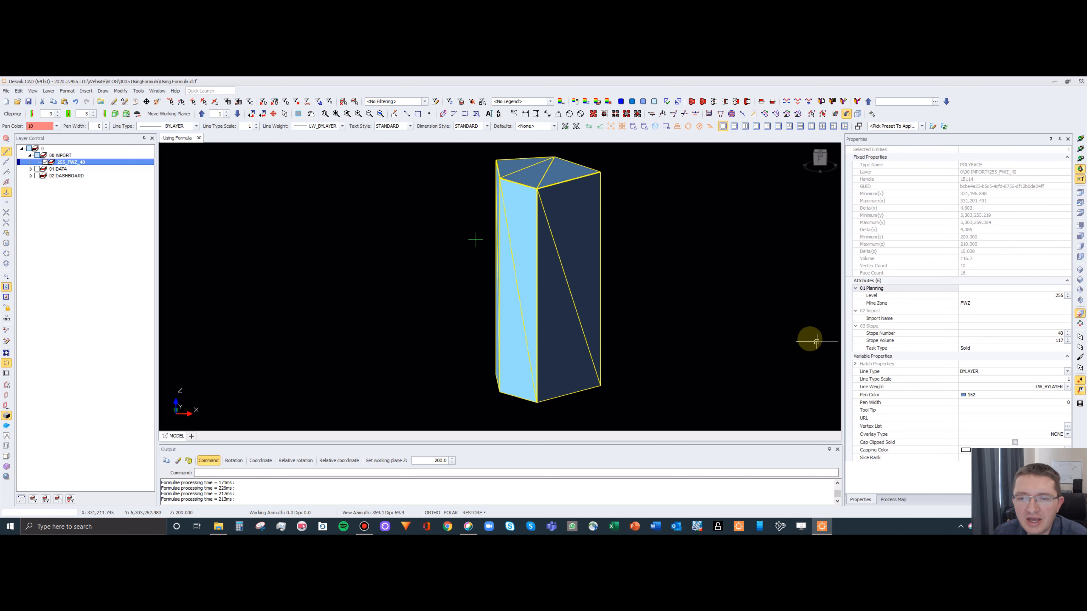
pyautogui.rightClick(637, 229)
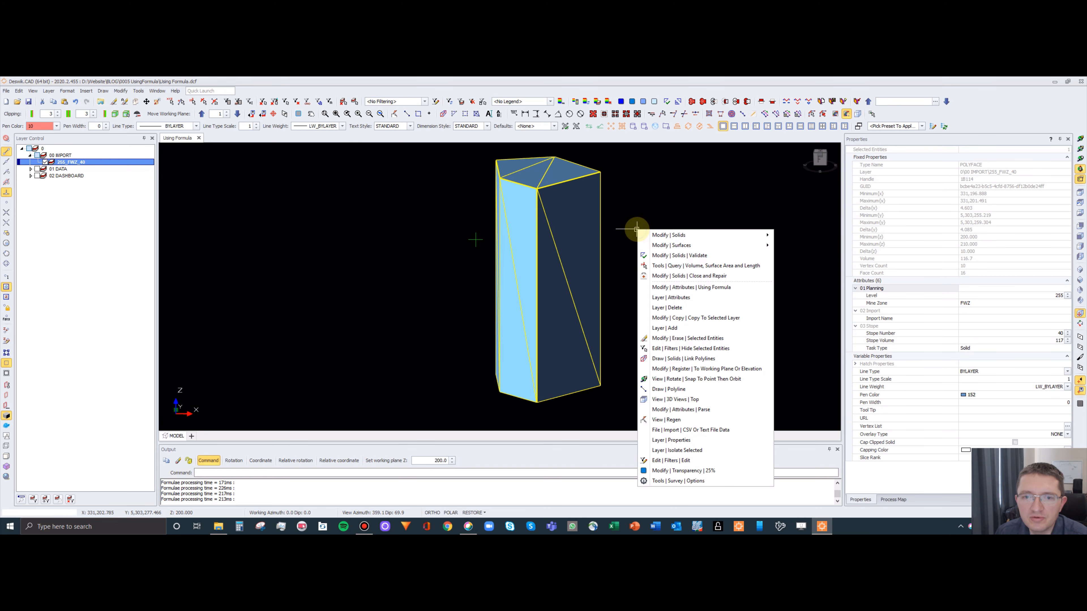
pyautogui.click(680, 287)
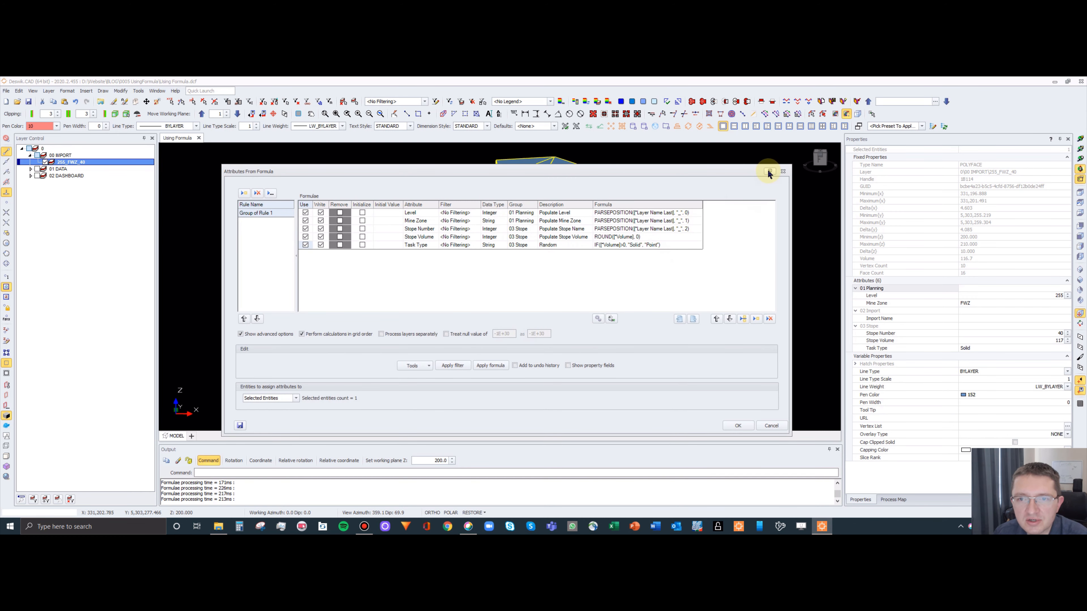